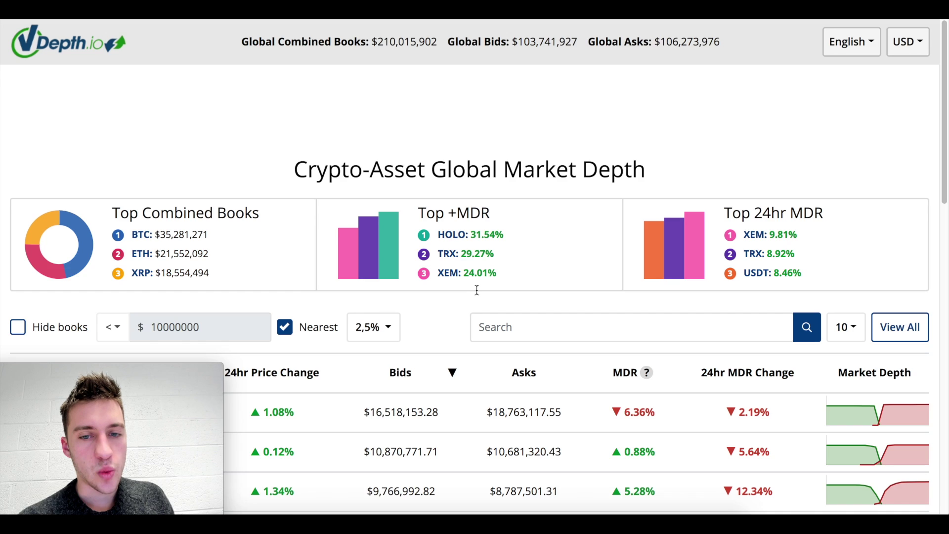
# Look over the global market depth overview and the annotated Bitcoin market depth screenshot, then close the screenshot
pyautogui.scroll(-2, 477, 290)
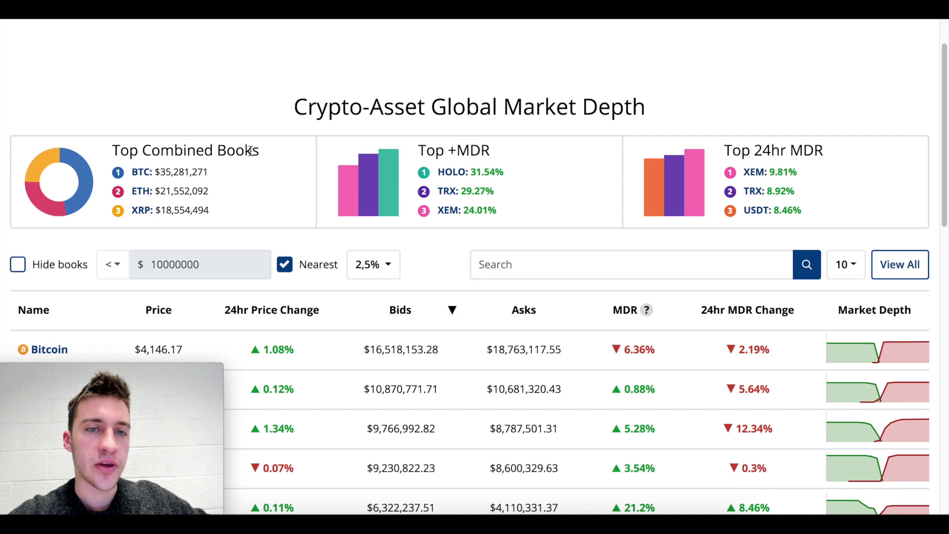
pyautogui.scroll(2, 161, 169)
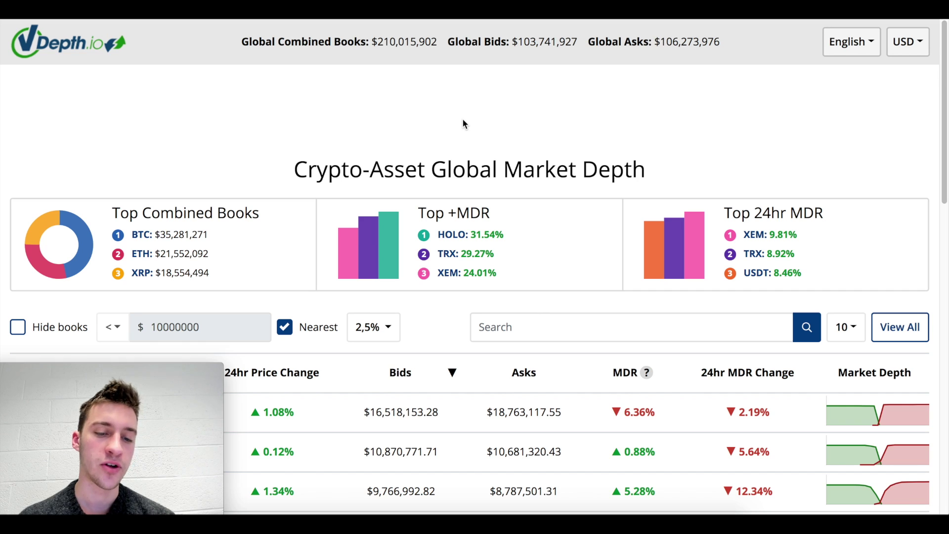
pyautogui.scroll(-1, 464, 122)
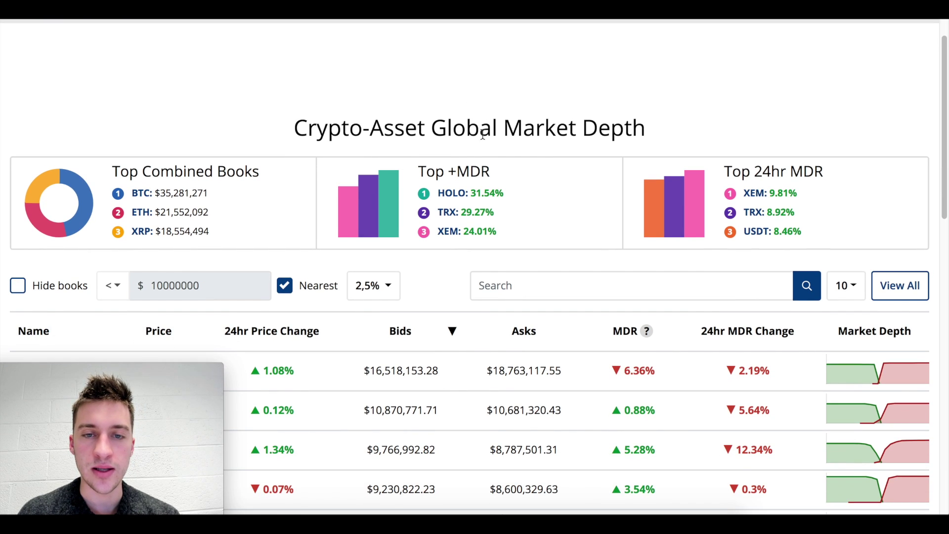
pyautogui.scroll(-1, 480, 138)
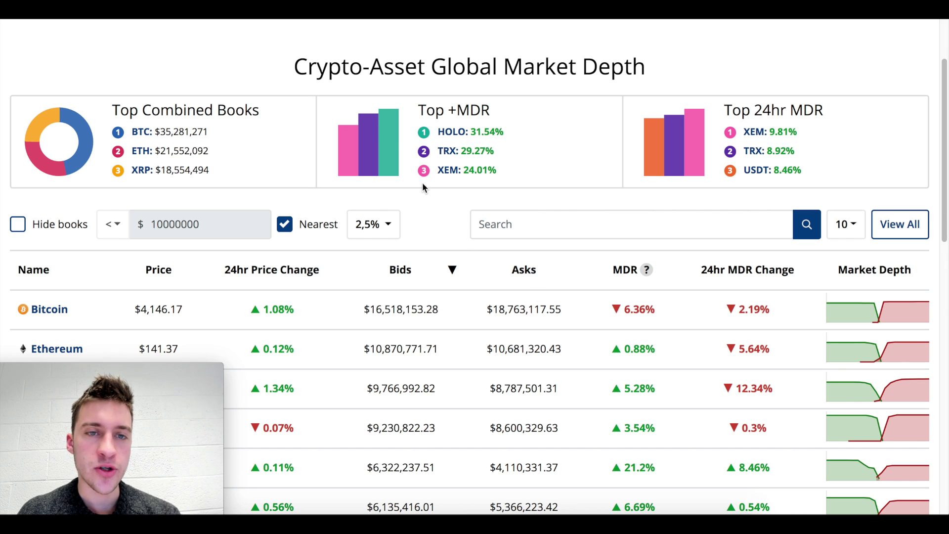
pyautogui.moveTo(290, 20)
pyautogui.mouseDown()
pyautogui.moveTo(419, 49)
pyautogui.moveTo(517, 39)
pyautogui.mouseUp()
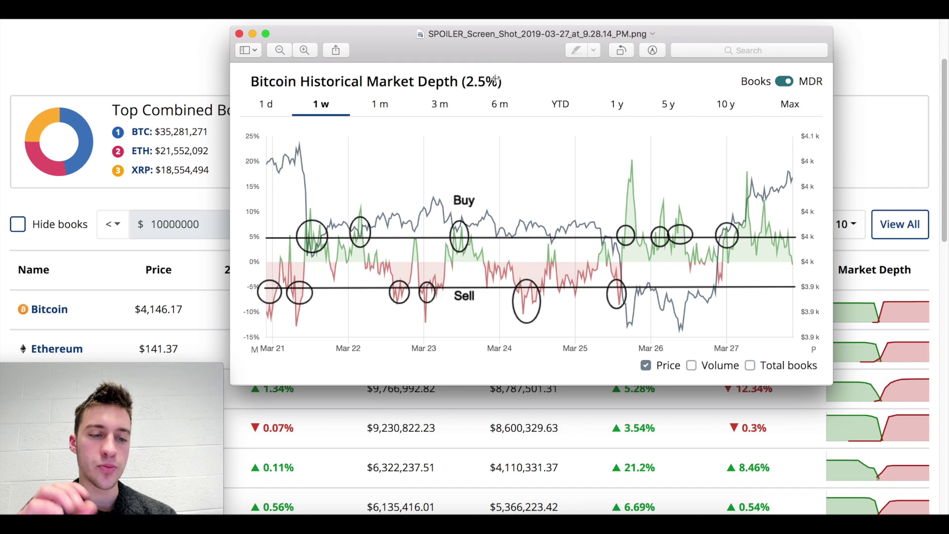
pyautogui.press('super+w')
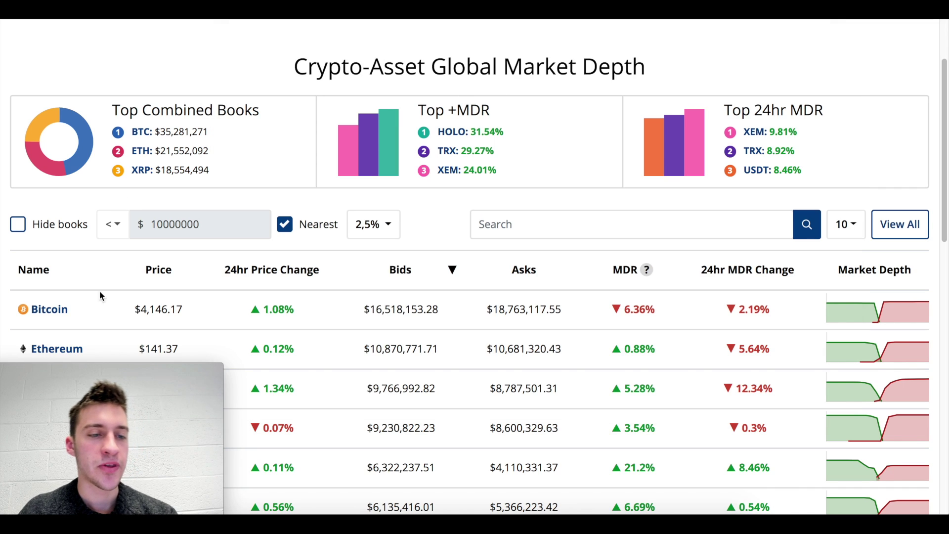
# Open Bitcoin's market depth page and start selecting parts of the page to monitor
pyautogui.click(42, 310)
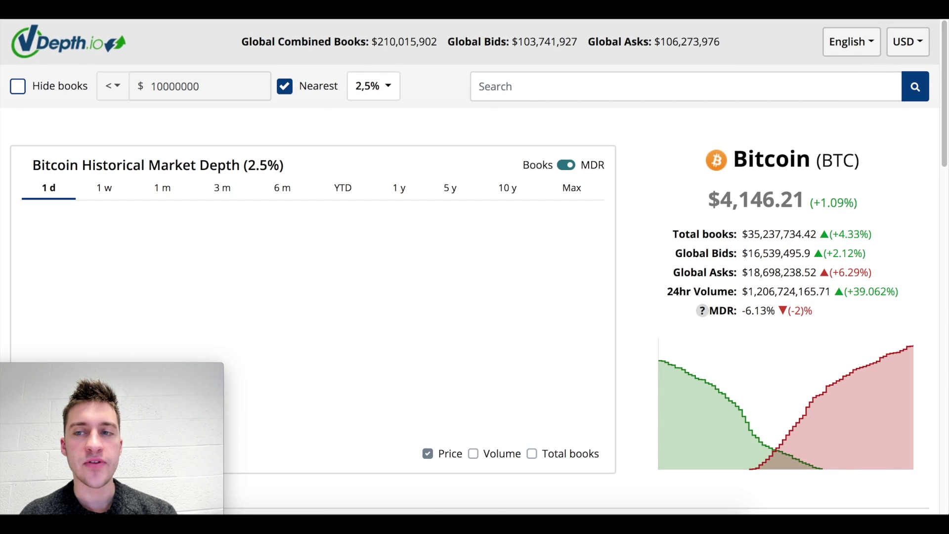
pyautogui.click(882, 10)
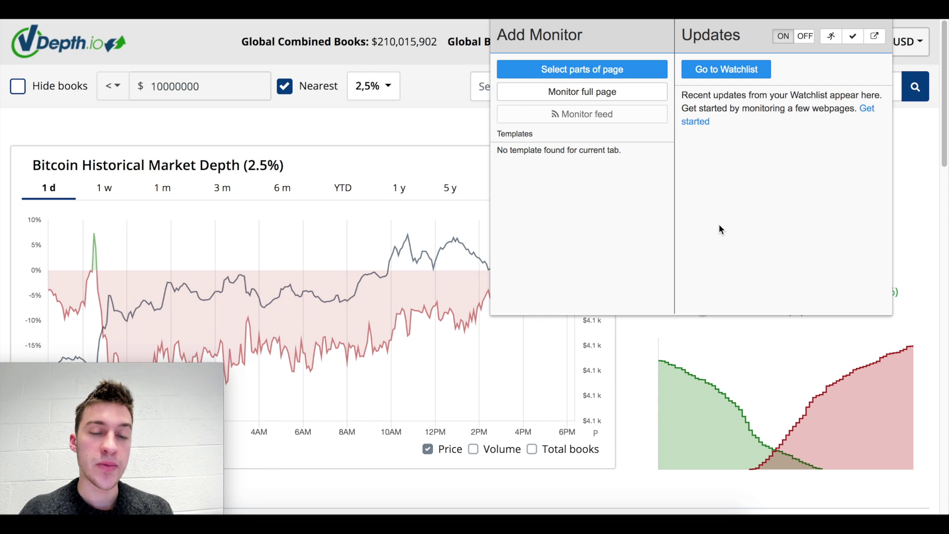
pyautogui.click(569, 74)
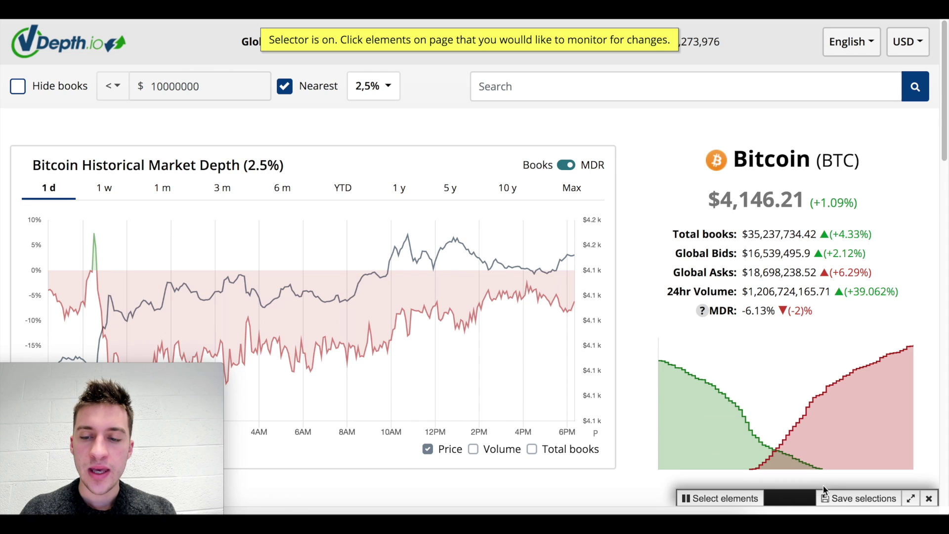
pyautogui.click(911, 499)
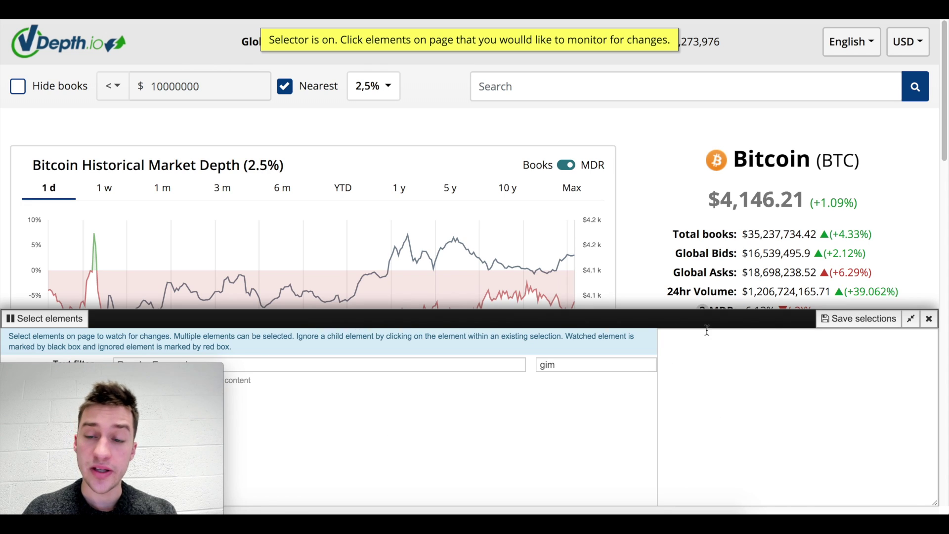
pyautogui.click(913, 321)
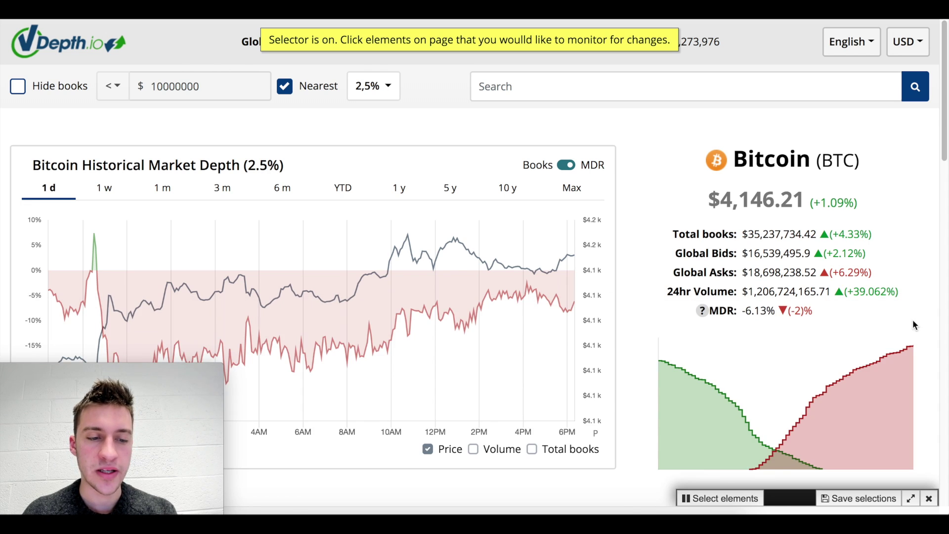
# Select Bitcoin's MDR percentage in the coin summary as the monitored element and save the selection
pyautogui.scroll(-1, 643, 294)
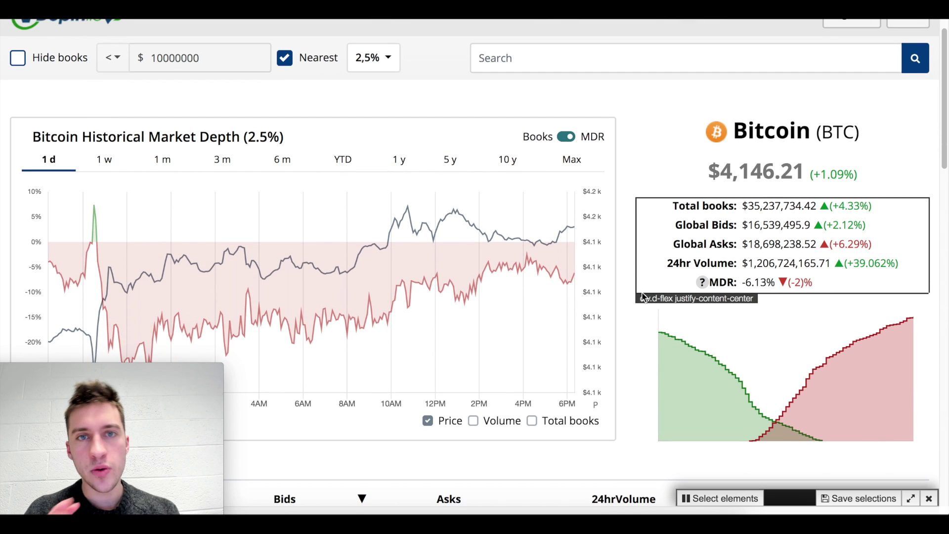
pyautogui.moveTo(569, 285)
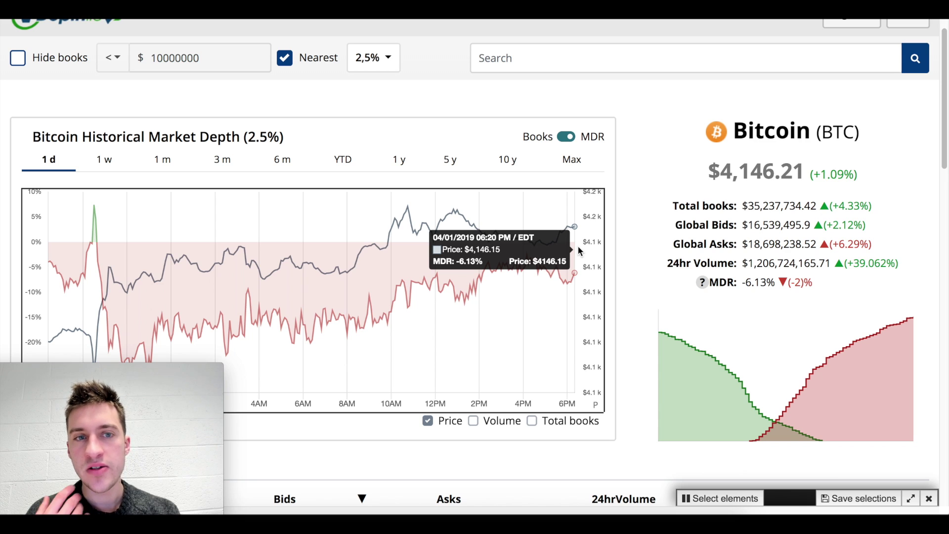
pyautogui.click(760, 282)
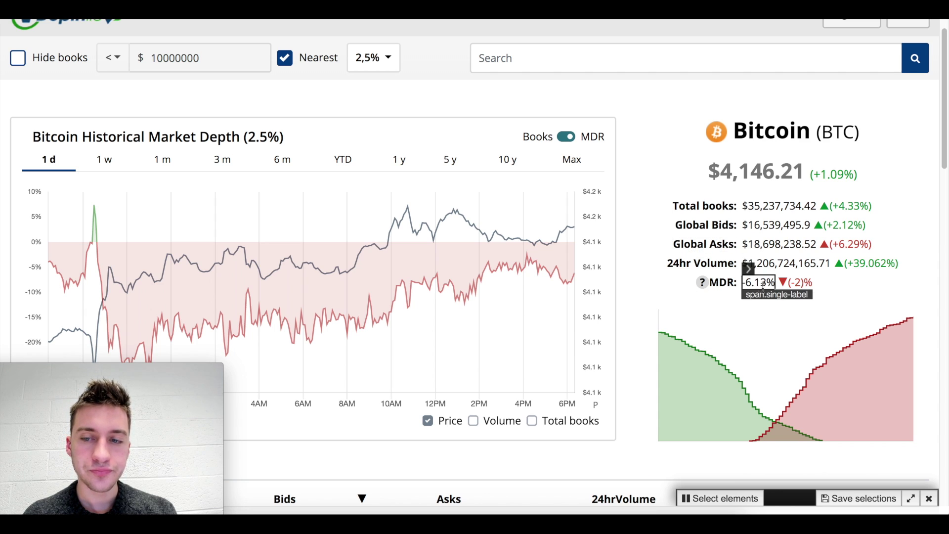
pyautogui.click(840, 498)
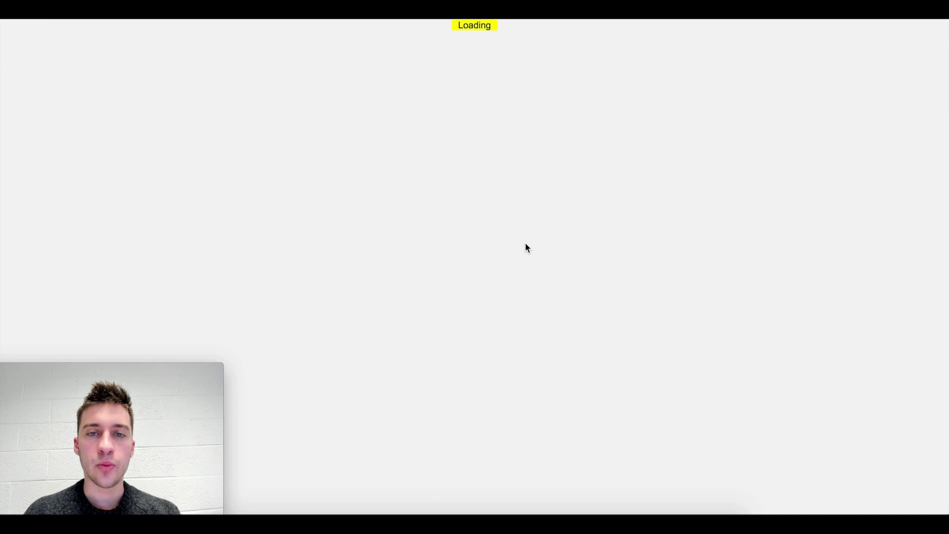
# Name the monitor "2.5% BTC MDR" and set its check interval to 1 min
pyautogui.tripleClick(505, 263)
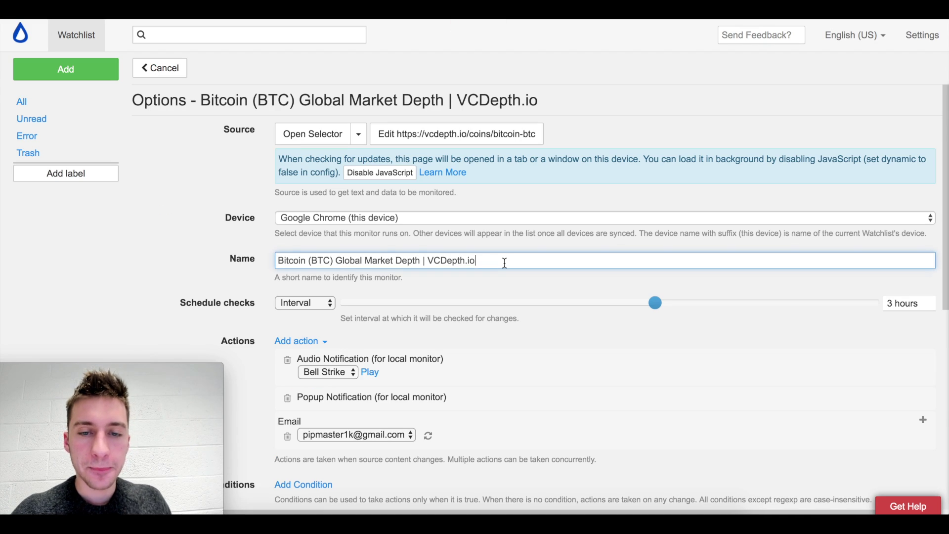
pyautogui.write('2.5')
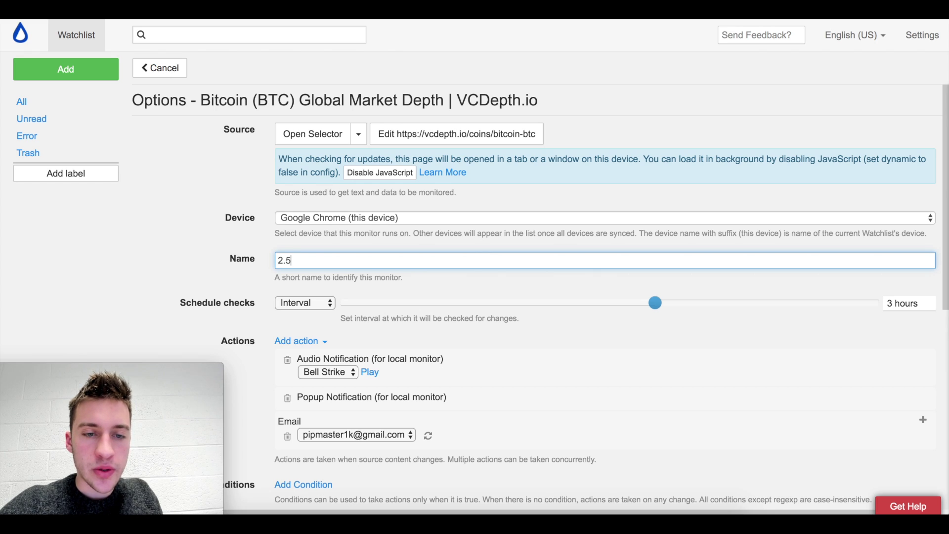
pyautogui.write('% BTC')
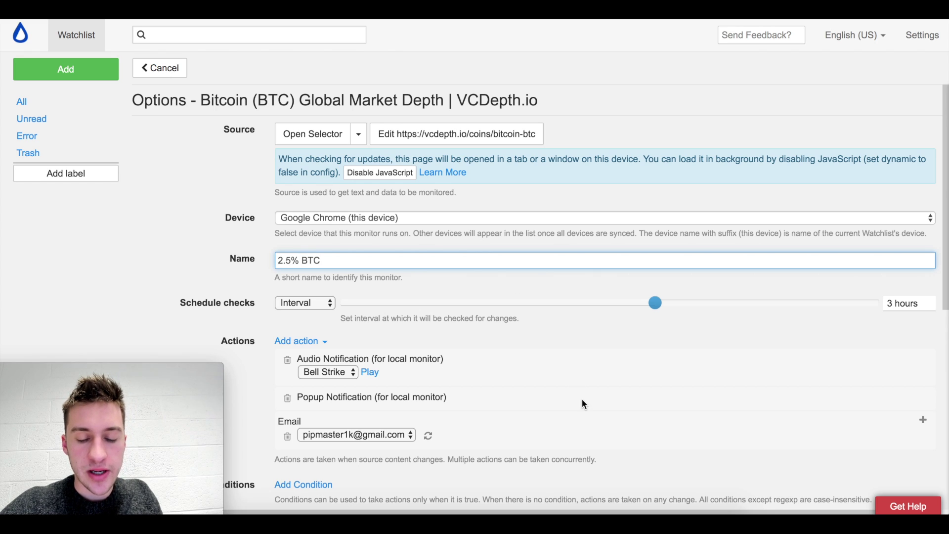
pyautogui.write(' MDR')
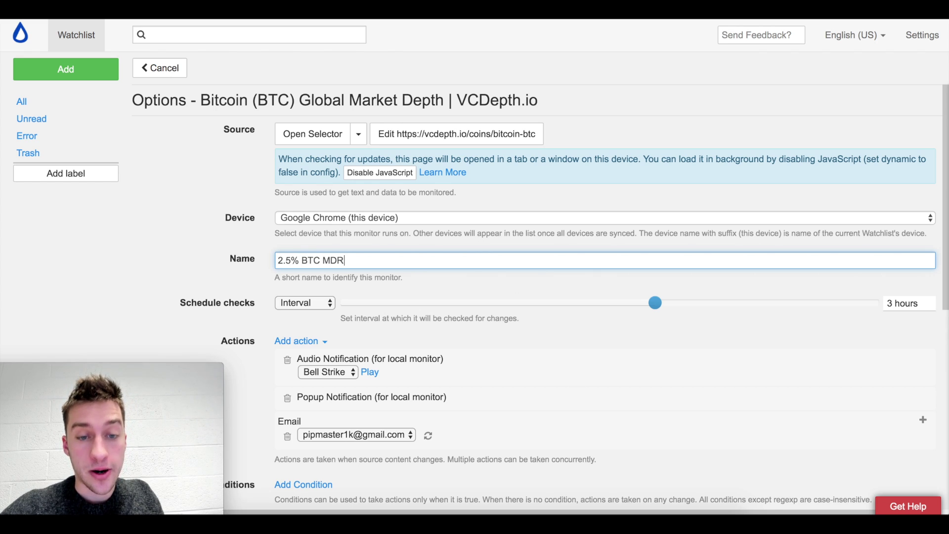
pyautogui.scroll(-1, 601, 340)
pyautogui.moveTo(657, 296); pyautogui.dragTo(449, 297)
# Add a condition that evaluates Text and set the conditions to be true if Any of them matches
pyautogui.scroll(-5, 529, 310)
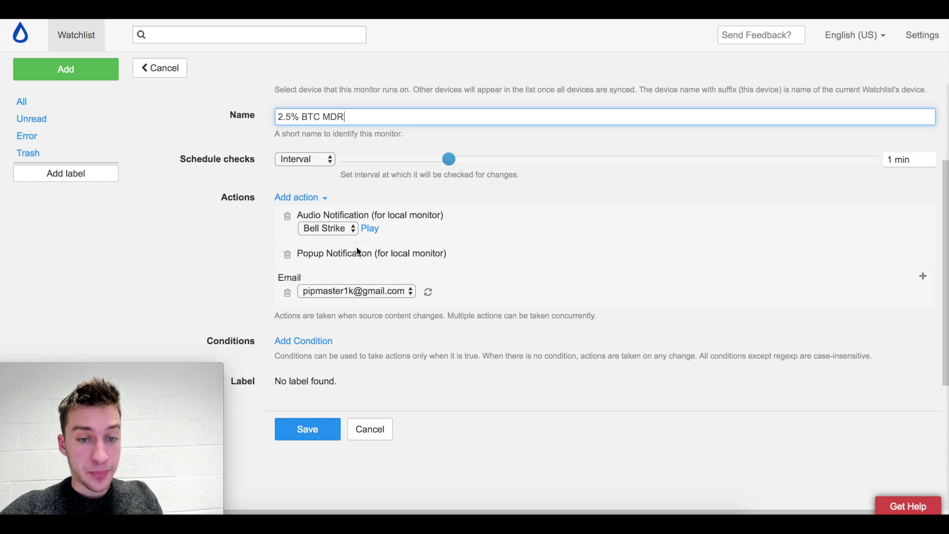
pyautogui.scroll(-1, 366, 250)
pyautogui.scroll(-1, 332, 247)
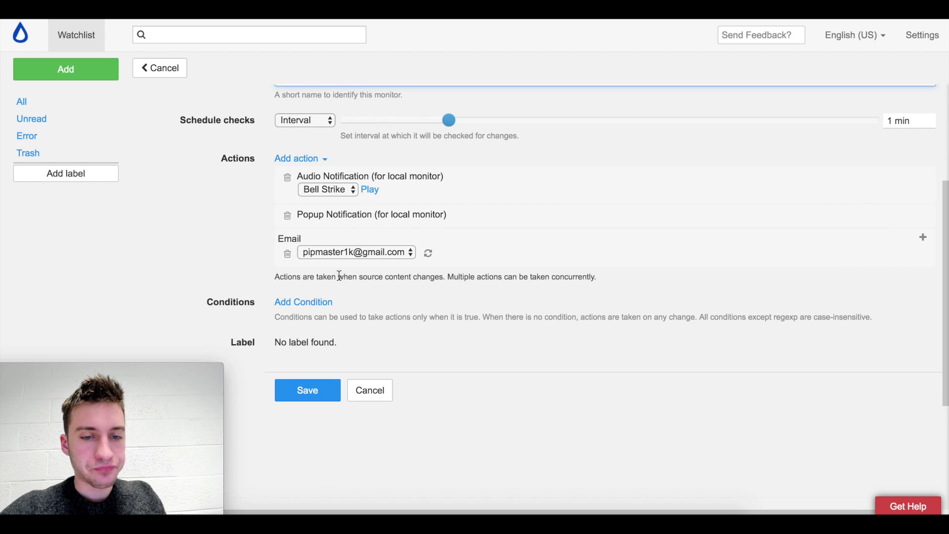
pyautogui.click(316, 291)
pyautogui.scroll(-1, 316, 292)
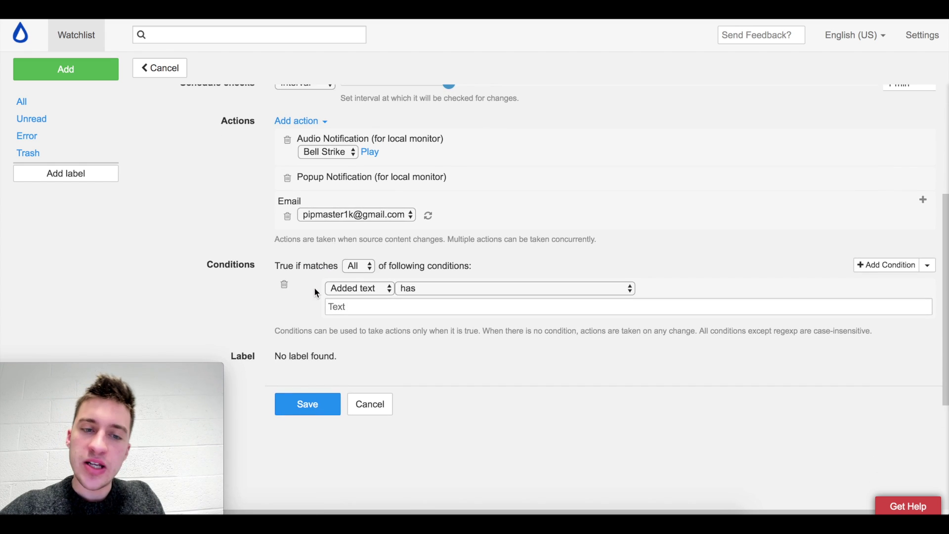
pyautogui.click(366, 286)
pyautogui.click(364, 278)
pyautogui.click(365, 271)
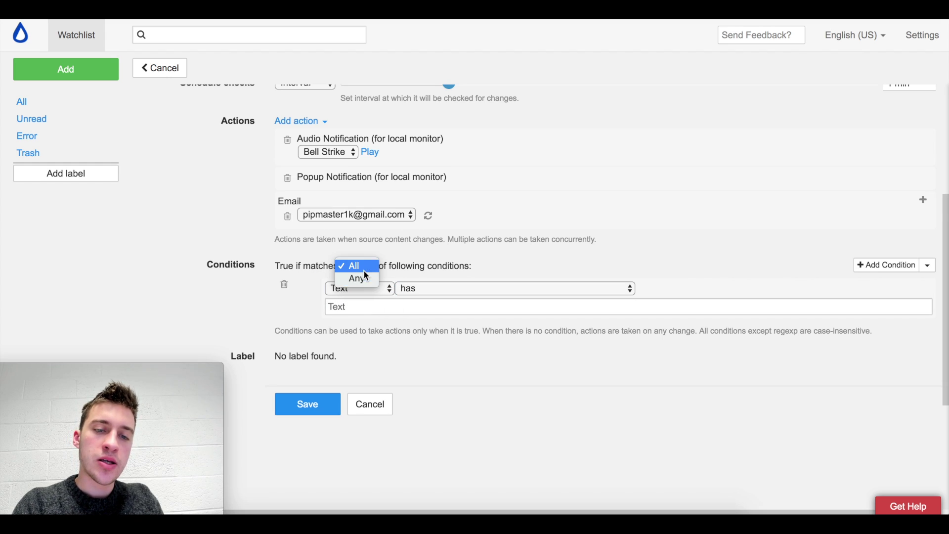
pyautogui.click(364, 280)
# Set the first condition to "has number more than (>)" with the value 5
pyautogui.click(398, 288)
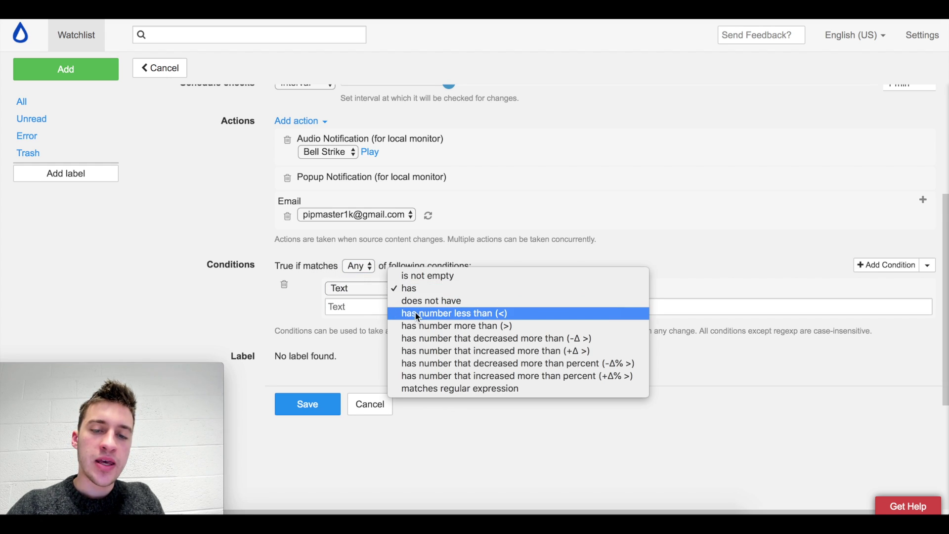
pyautogui.click(419, 326)
pyautogui.click(388, 309)
pyautogui.write('5')
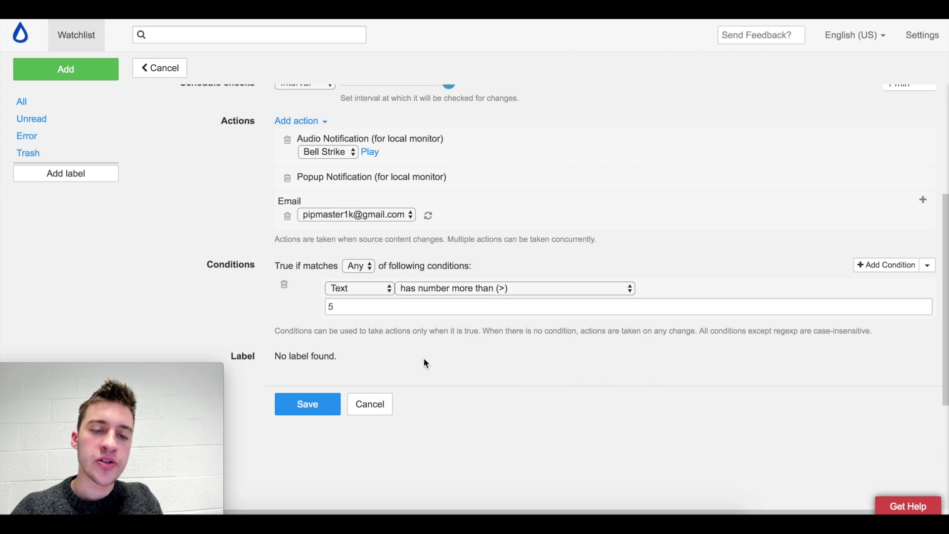
# Add a second condition requiring that Text "has number less than (<)" -5
pyautogui.click(870, 265)
pyautogui.click(348, 354)
pyautogui.write('-5')
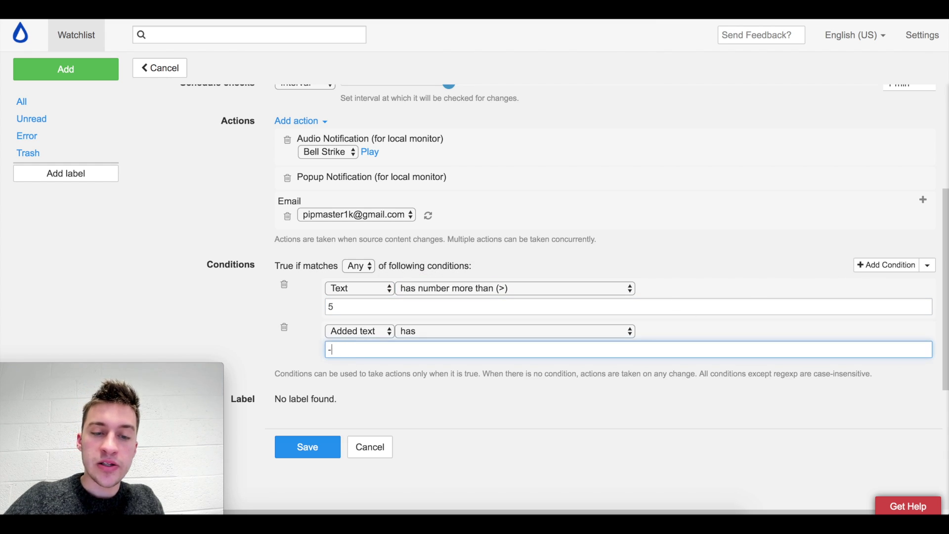
pyautogui.click(442, 330)
pyautogui.click(460, 355)
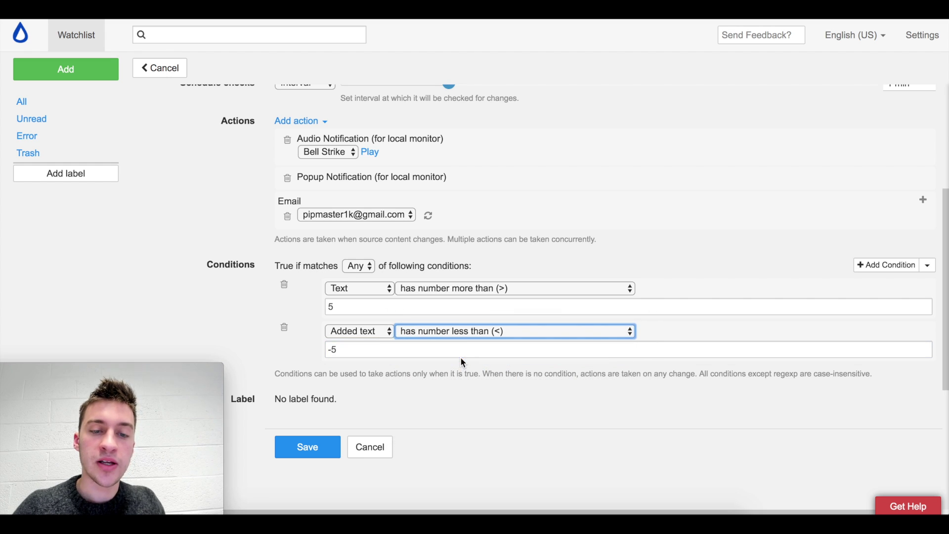
pyautogui.click(367, 331)
pyautogui.click(340, 316)
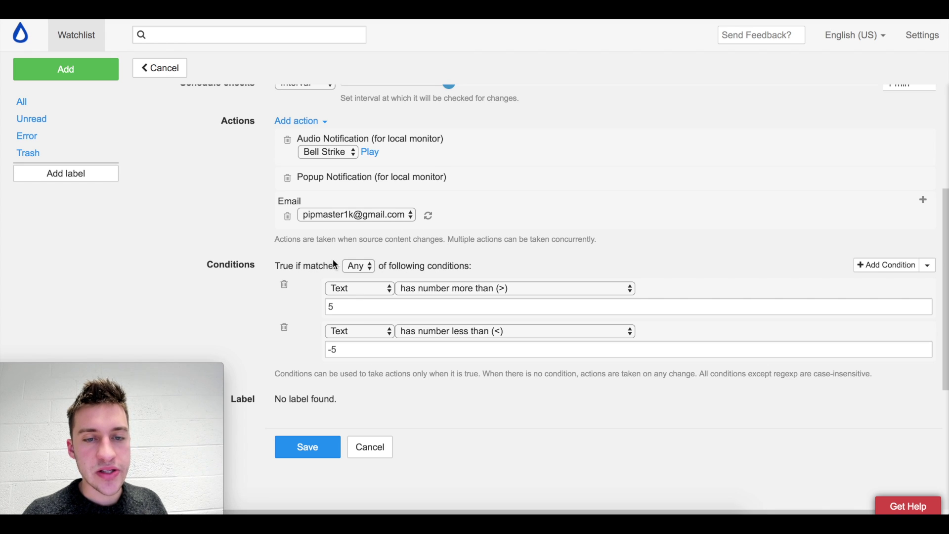
# Review the available notification action types for the monitor and save the monitor
pyautogui.scroll(-1, 341, 264)
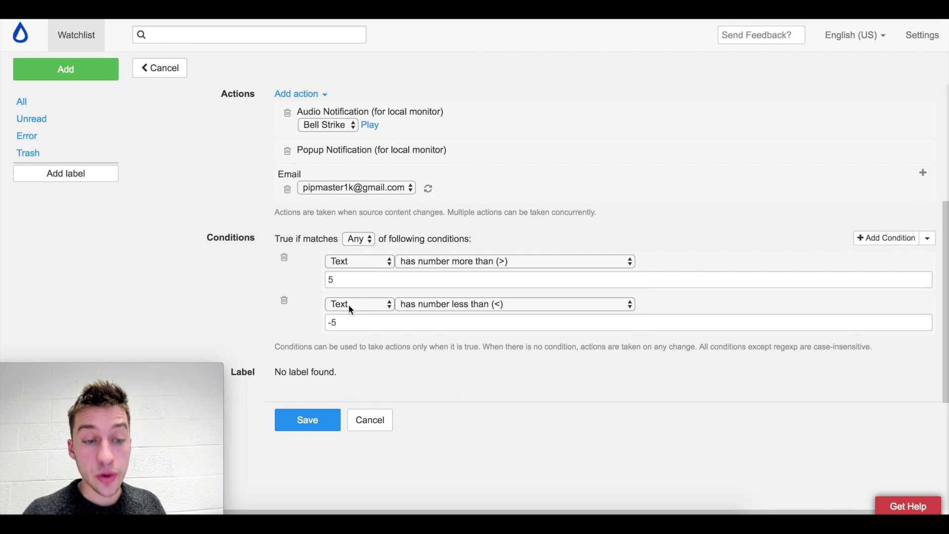
pyautogui.scroll(4, 352, 281)
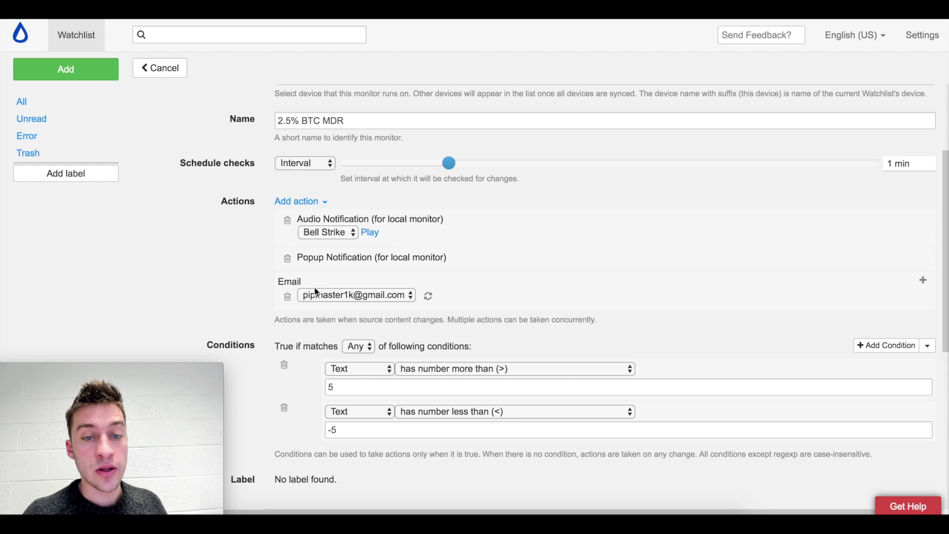
pyautogui.click(317, 202)
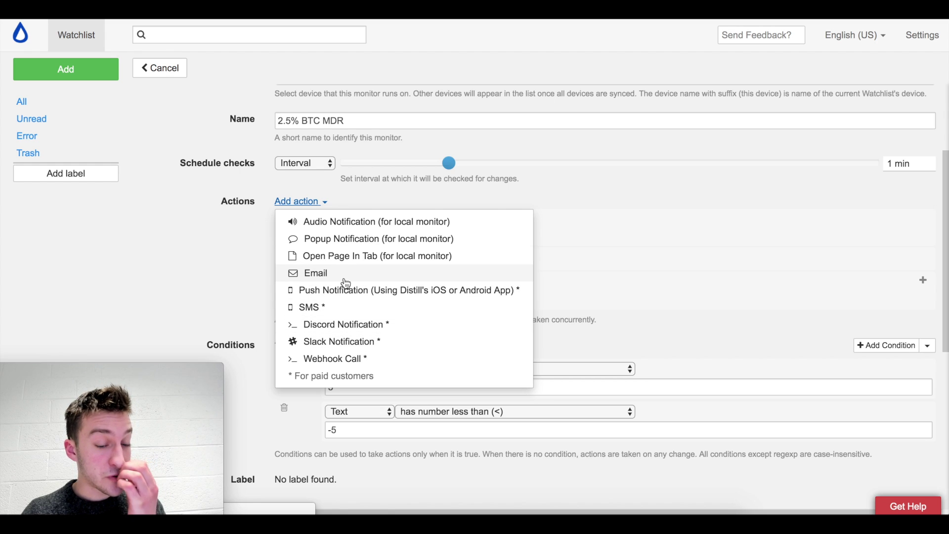
pyautogui.click(586, 247)
pyautogui.scroll(-5, 587, 250)
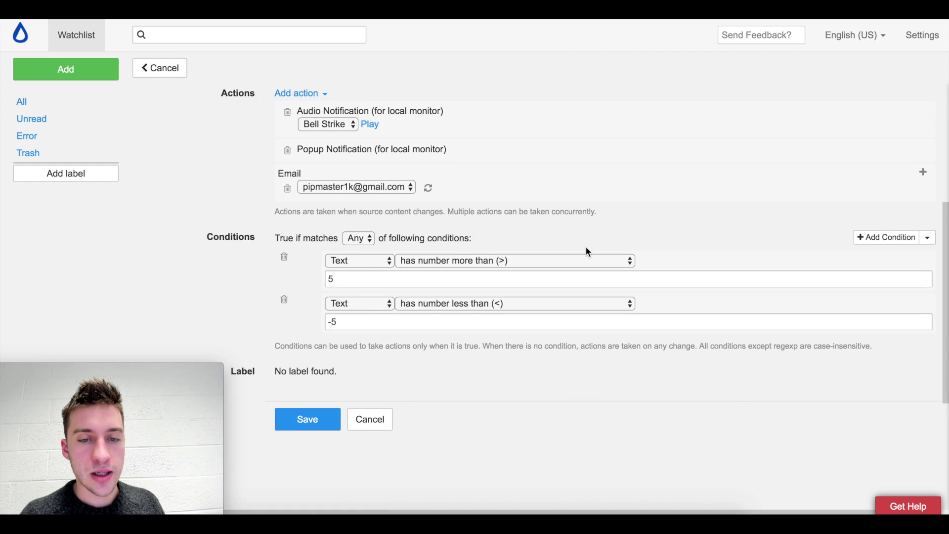
pyautogui.click(308, 388)
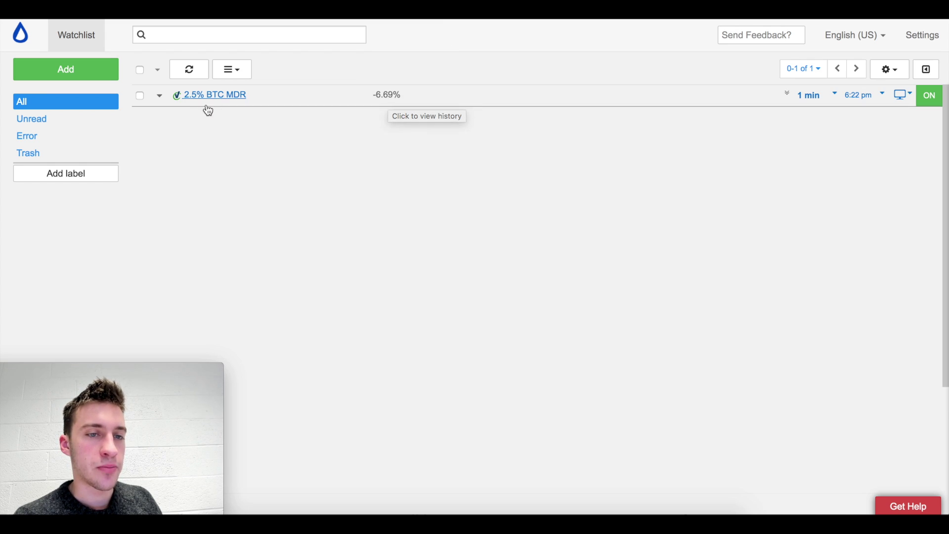
# Run a check for changes on the "2.5% BTC MDR" monitor in the watchlist
pyautogui.click(159, 100)
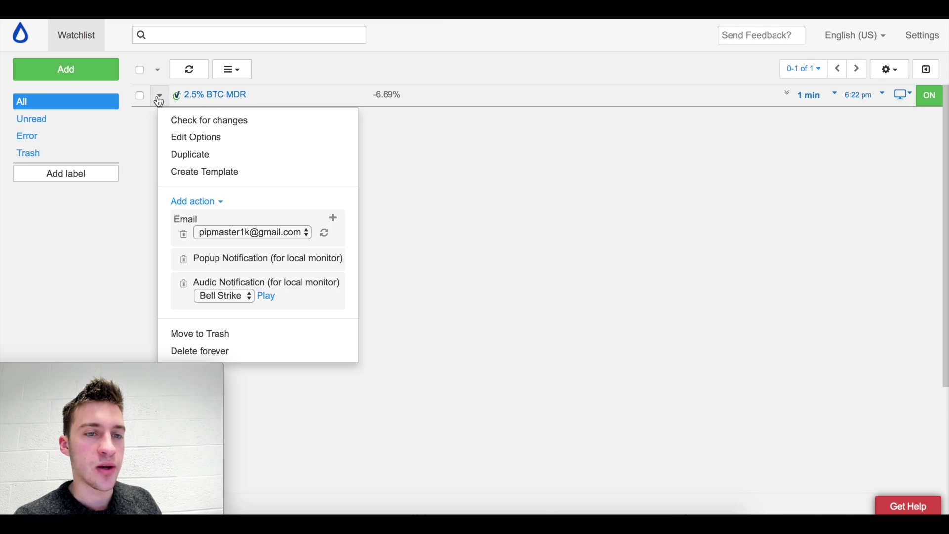
pyautogui.click(187, 124)
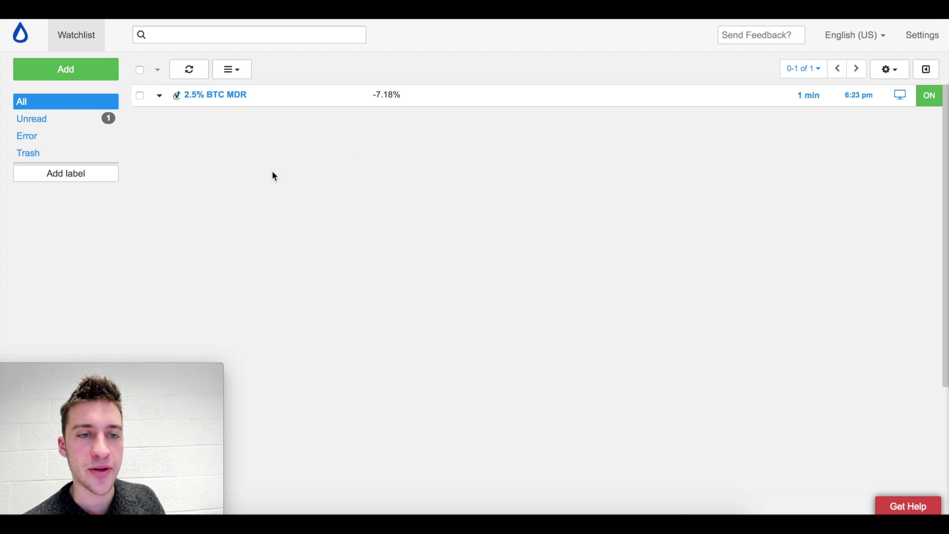
# Set the audio notification sound of the "2.5% BTC MDR" monitor to Asian Koel and preview it
pyautogui.click(159, 97)
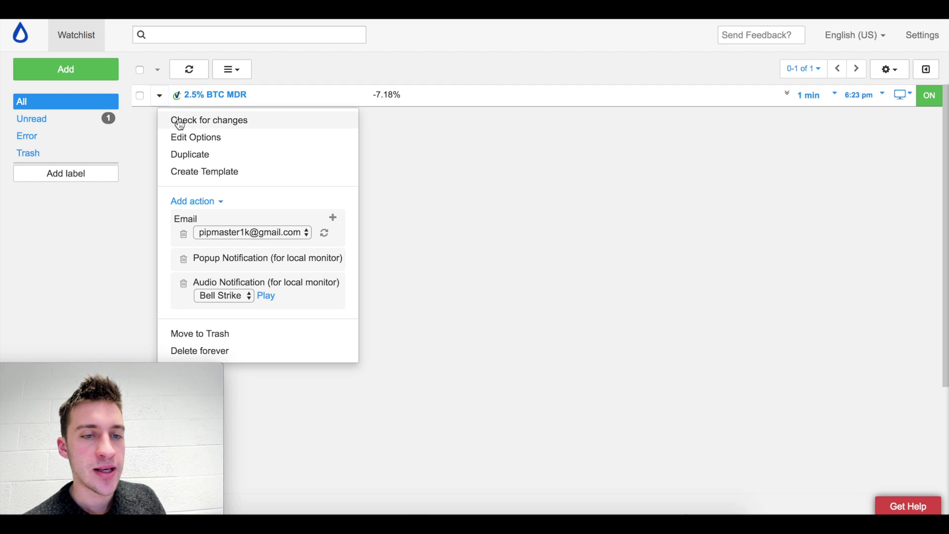
pyautogui.click(232, 296)
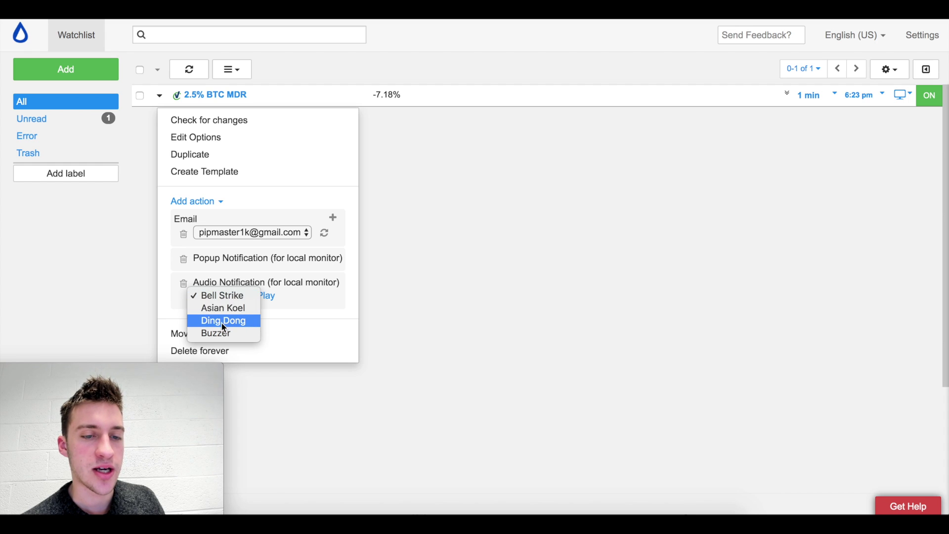
pyautogui.click(223, 308)
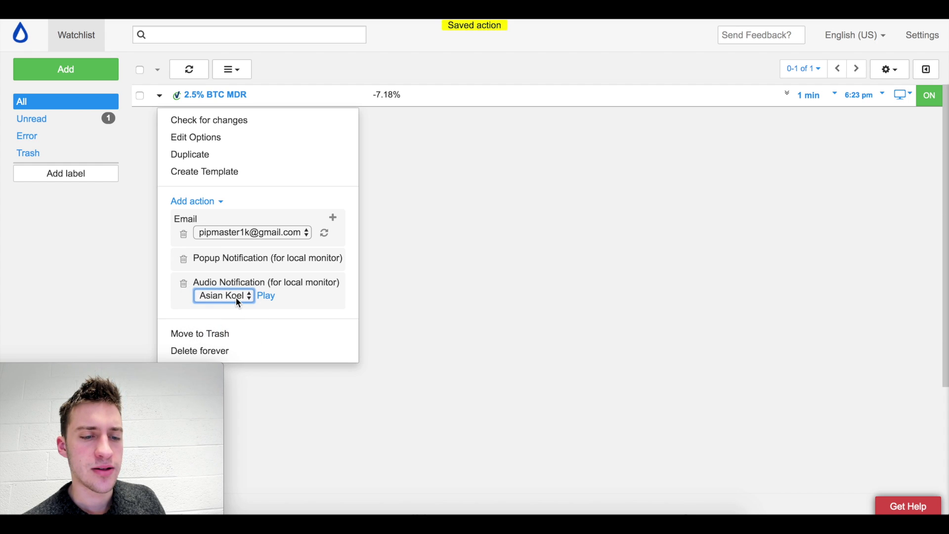
pyautogui.click(238, 295)
pyautogui.click(252, 295)
pyautogui.click(266, 296)
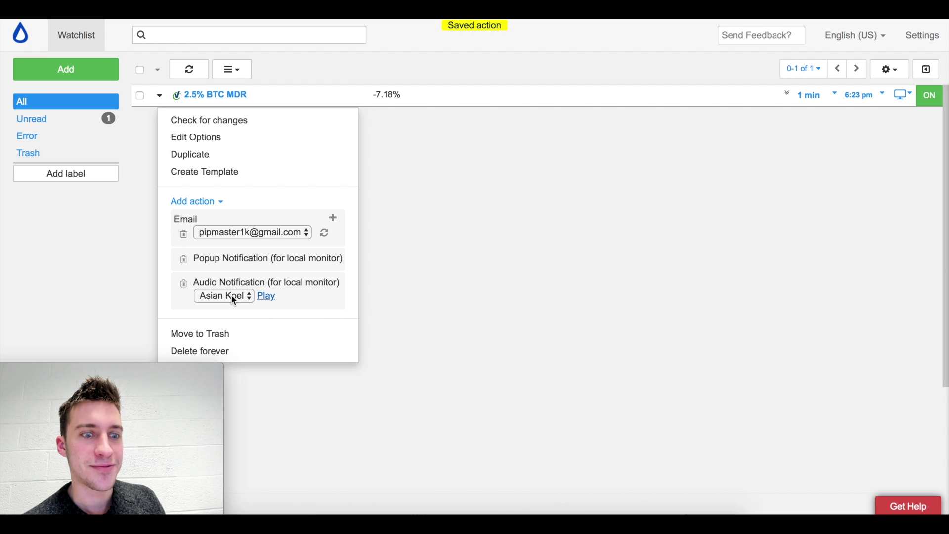
# Try the Ding Dong and Buzzer sounds for the monitor's audio notification
pyautogui.click(234, 297)
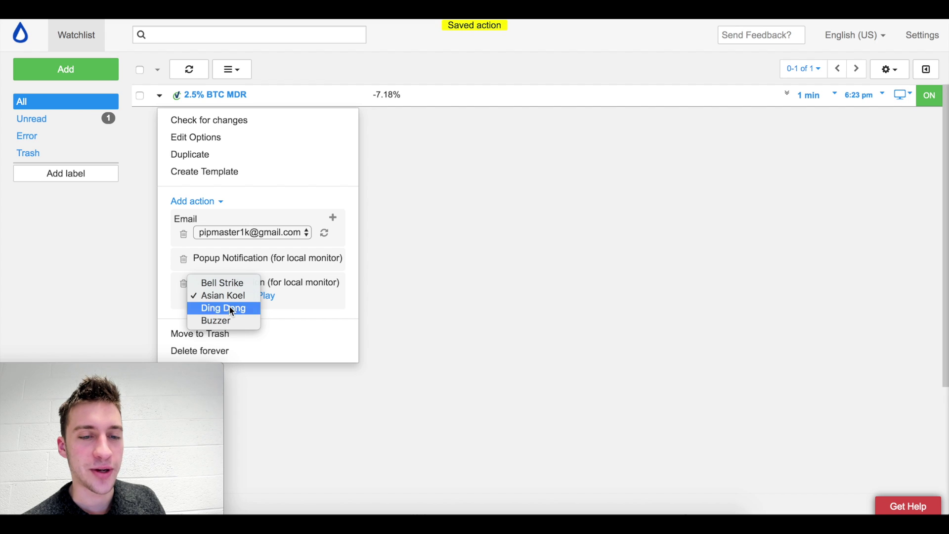
pyautogui.click(232, 310)
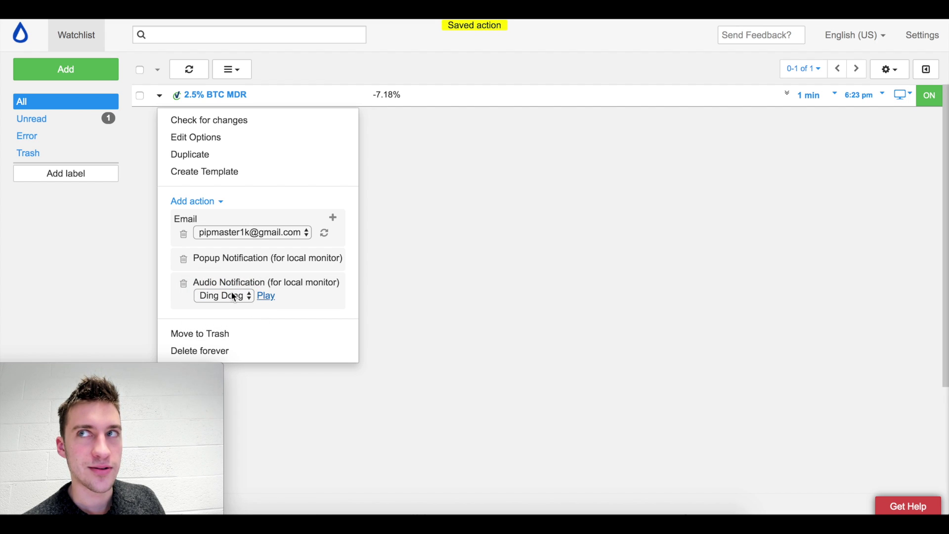
pyautogui.click(234, 297)
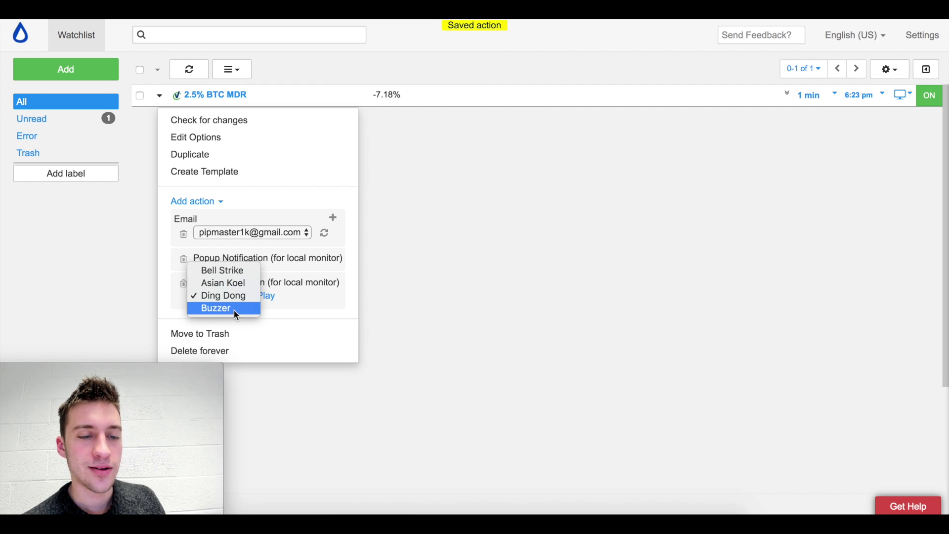
pyautogui.click(234, 311)
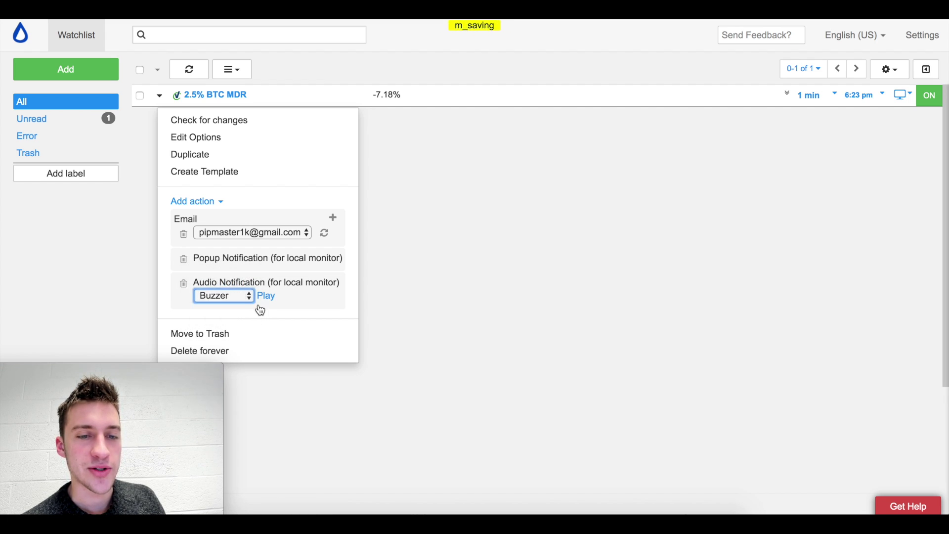
pyautogui.click(233, 295)
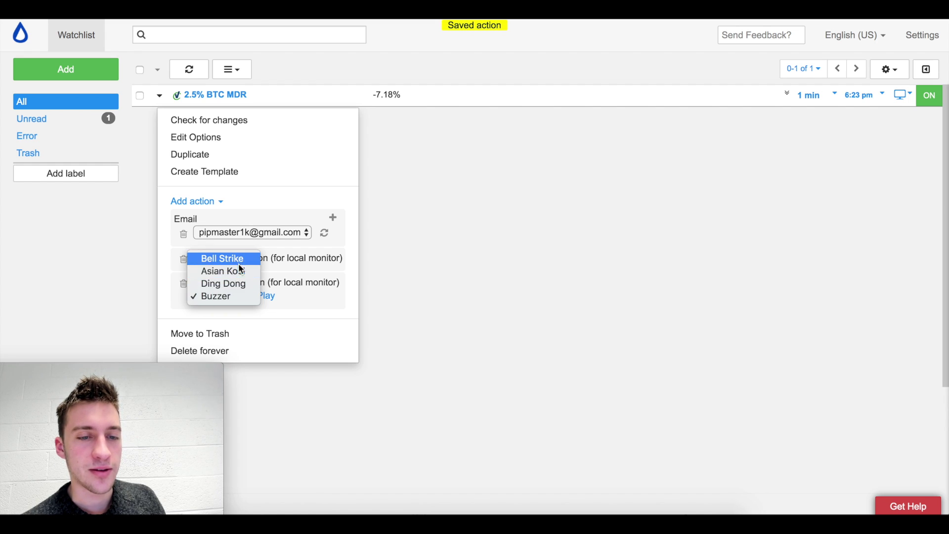
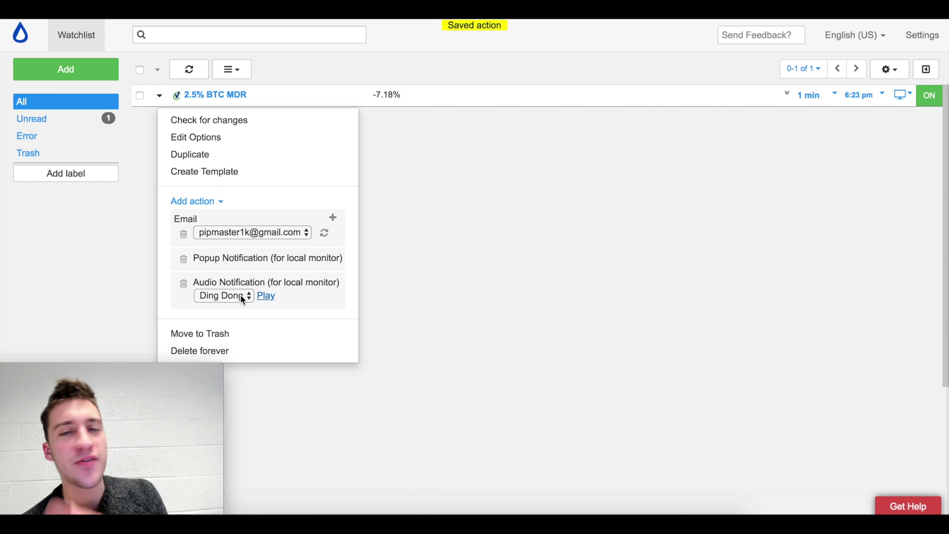
# Switch the monitor's audio notification sound to Bell Strike and preview it
pyautogui.click(242, 297)
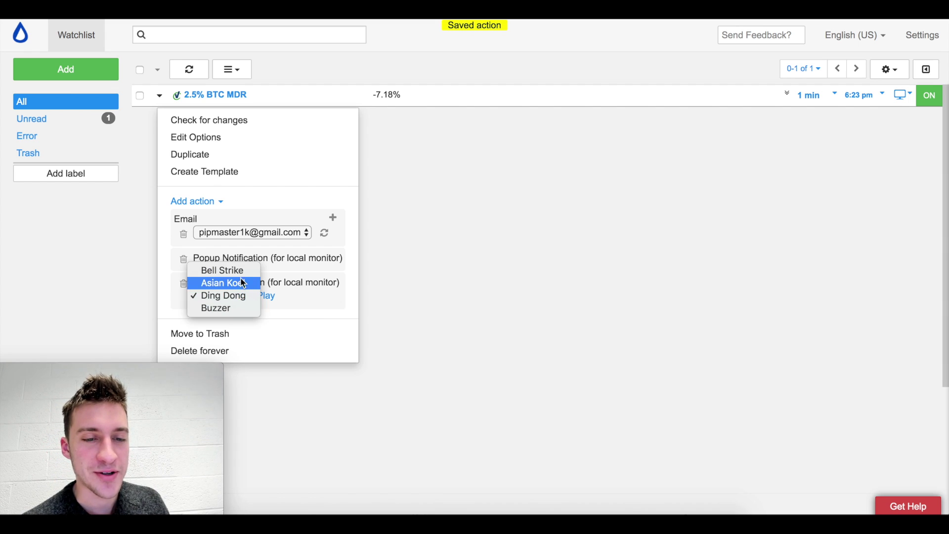
pyautogui.click(221, 270)
pyautogui.click(267, 296)
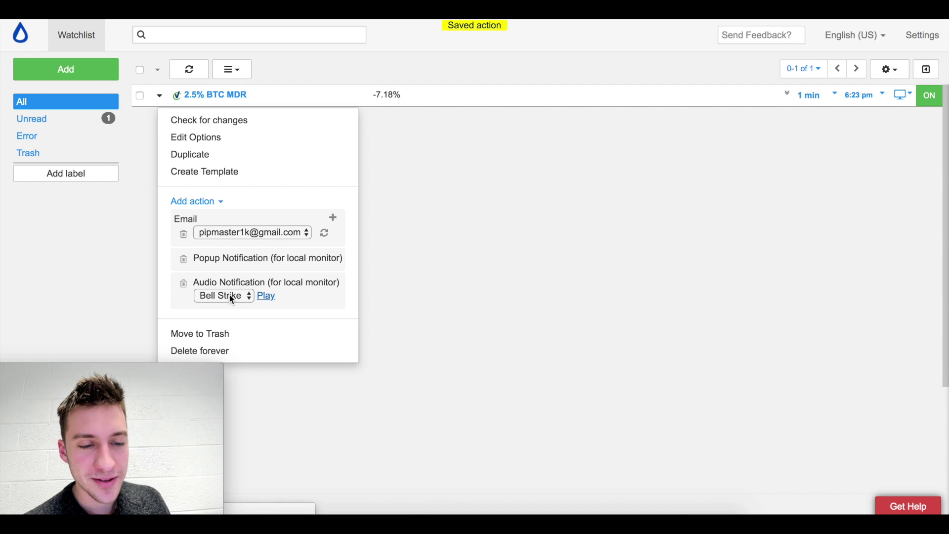
# Set the audio notification sound to Ding Dong and preview it
pyautogui.click(229, 296)
pyautogui.click(235, 321)
pyautogui.click(269, 298)
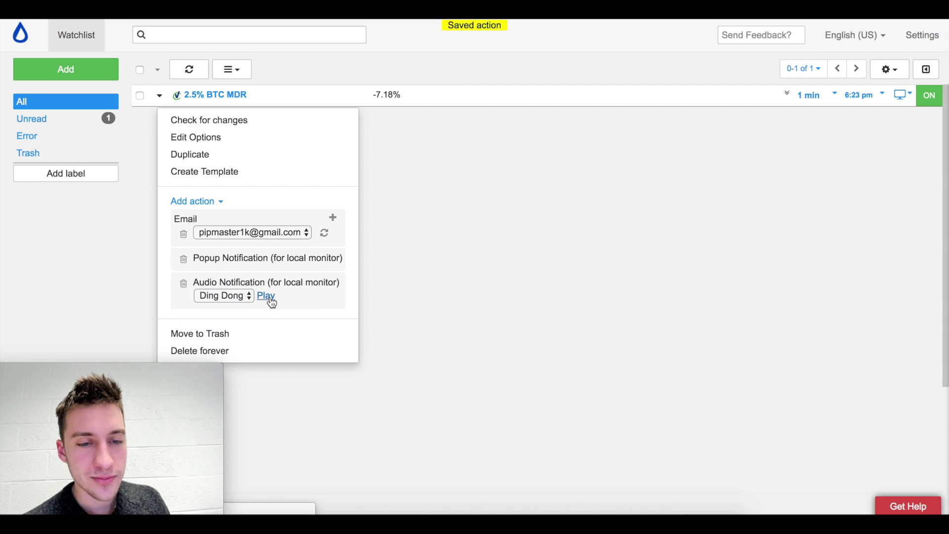
pyautogui.click(479, 275)
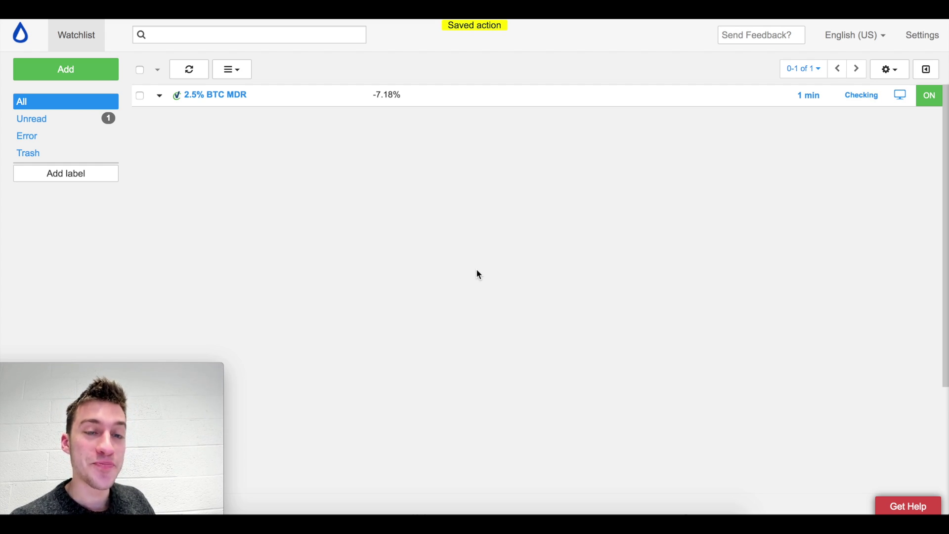
# Review the notification actions of the "2.5% BTC MDR" monitor and expand its change history
pyautogui.click(159, 95)
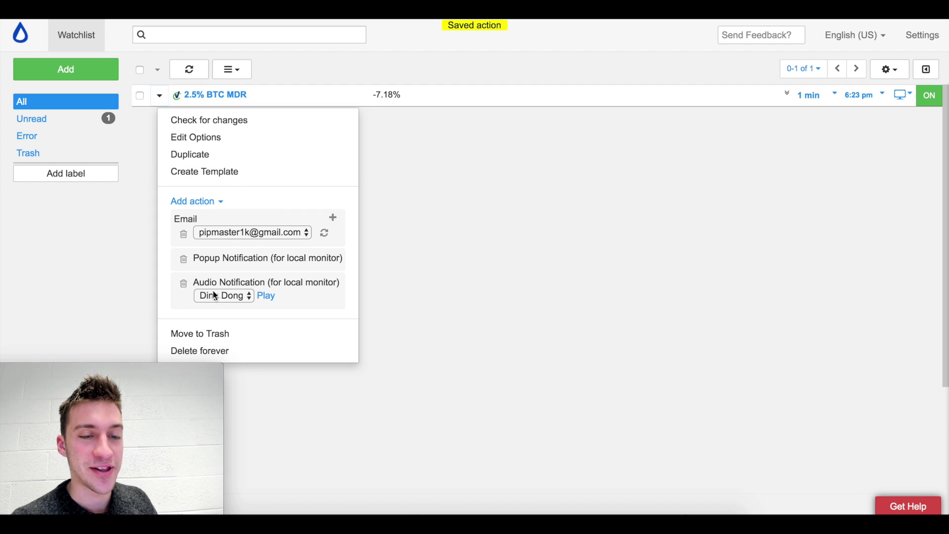
pyautogui.click(402, 269)
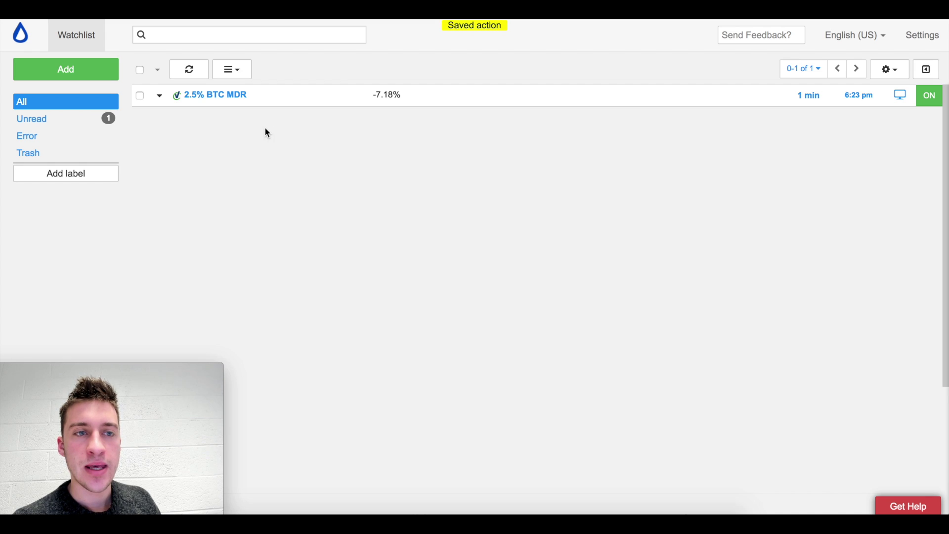
pyautogui.click(386, 104)
pyautogui.click(473, 214)
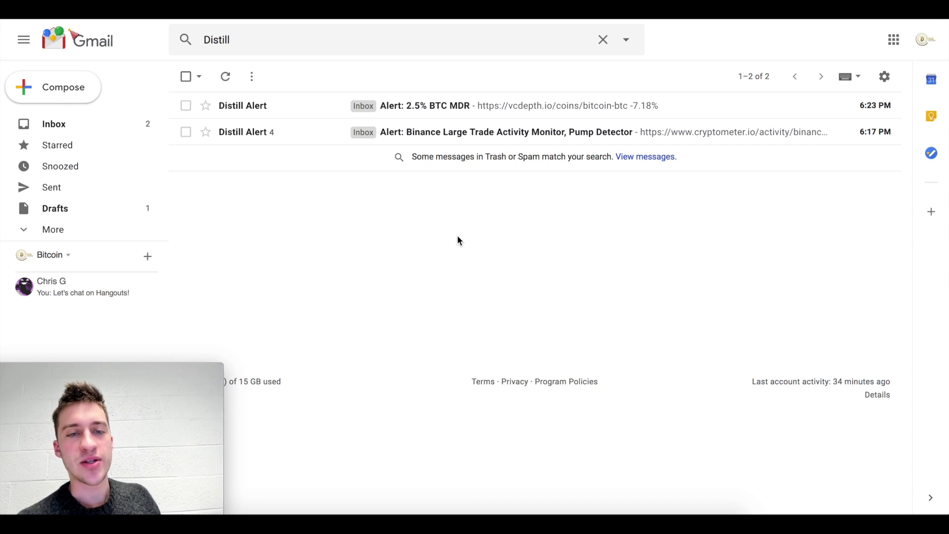
# Switch to Gmail, delete the Binance Large Trade Activity Monitor alert, and read the 2.5% BTC MDR alert email
pyautogui.click(186, 132)
pyautogui.click(283, 78)
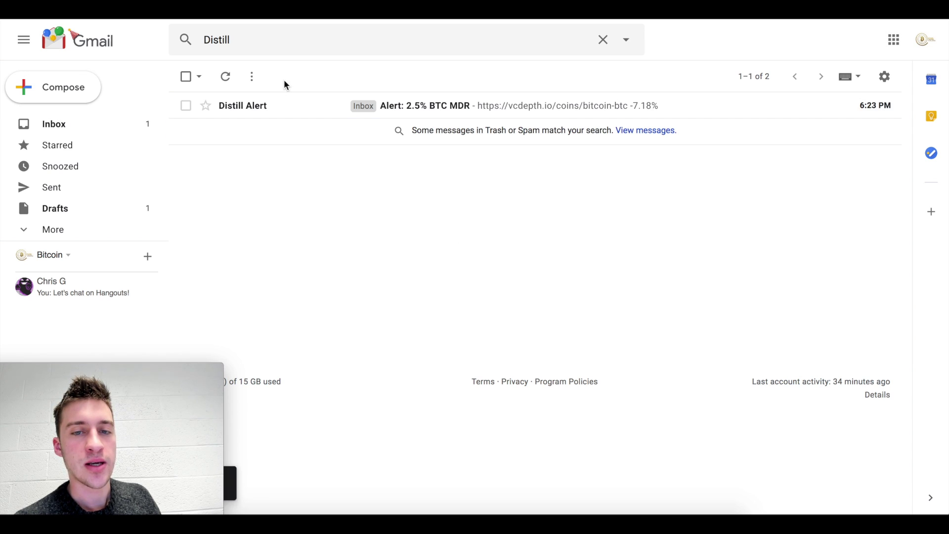
pyautogui.click(429, 112)
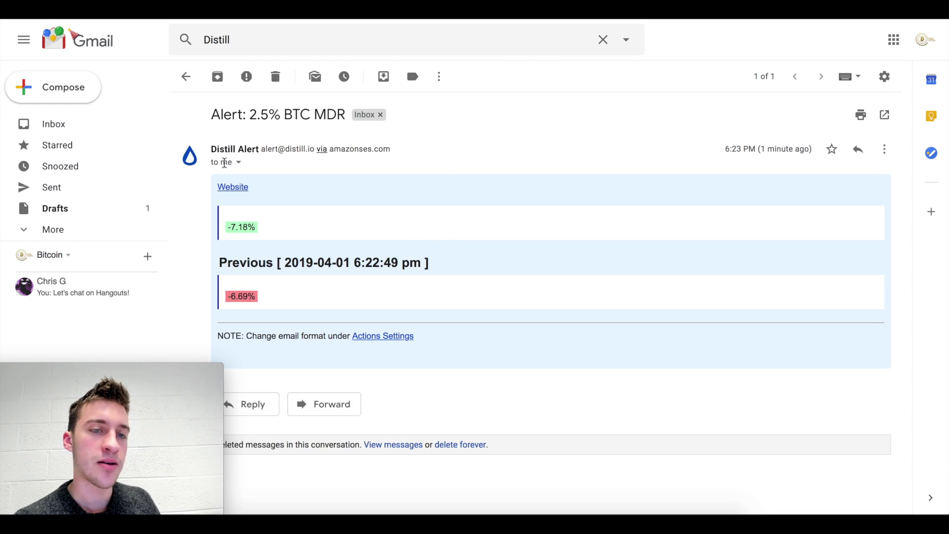
pyautogui.click(186, 76)
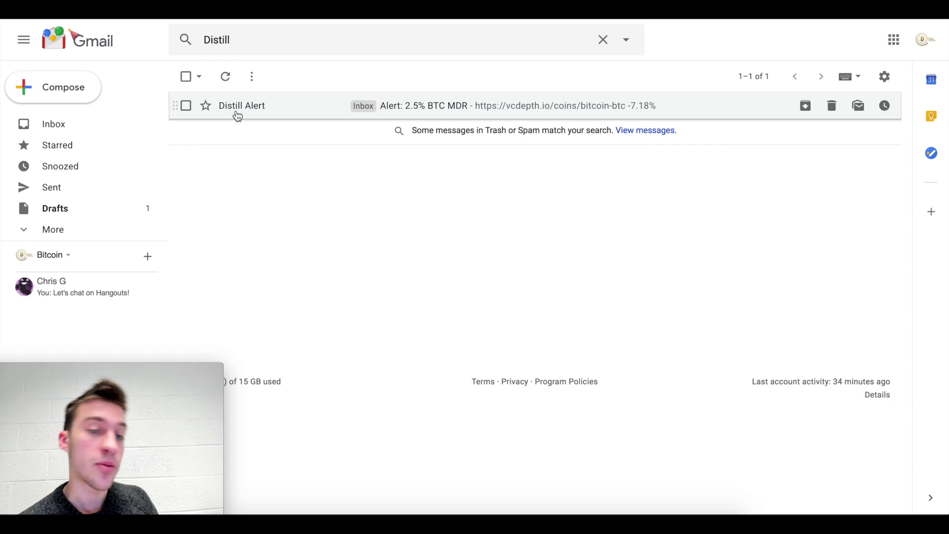
pyautogui.moveTo(241, 114)
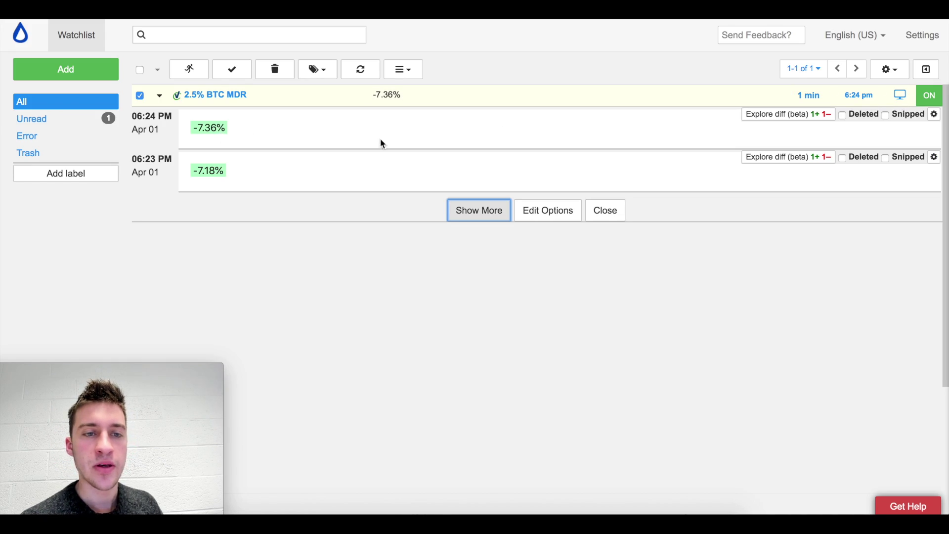
# Back in Distill, close the change history and open the options of the "2.5% BTC MDR" monitor for editing
pyautogui.click(603, 216)
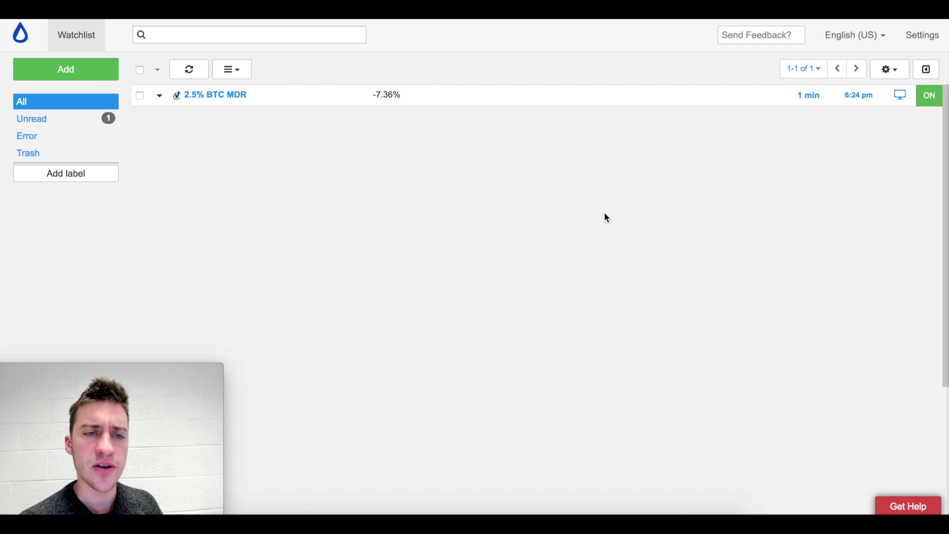
pyautogui.click(167, 97)
pyautogui.click(186, 137)
pyautogui.scroll(-5, 354, 249)
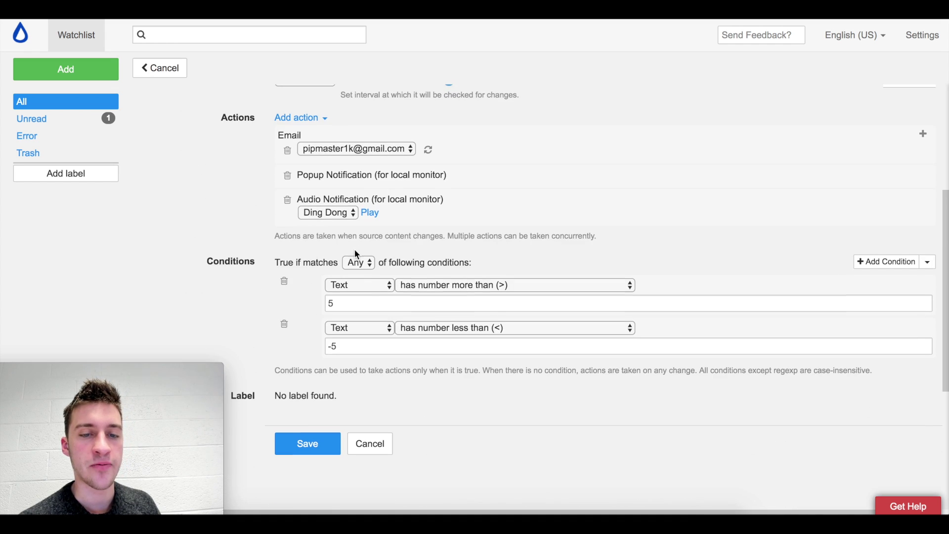
# Add a third condition to the monitor and make it evaluate Text
pyautogui.click(888, 261)
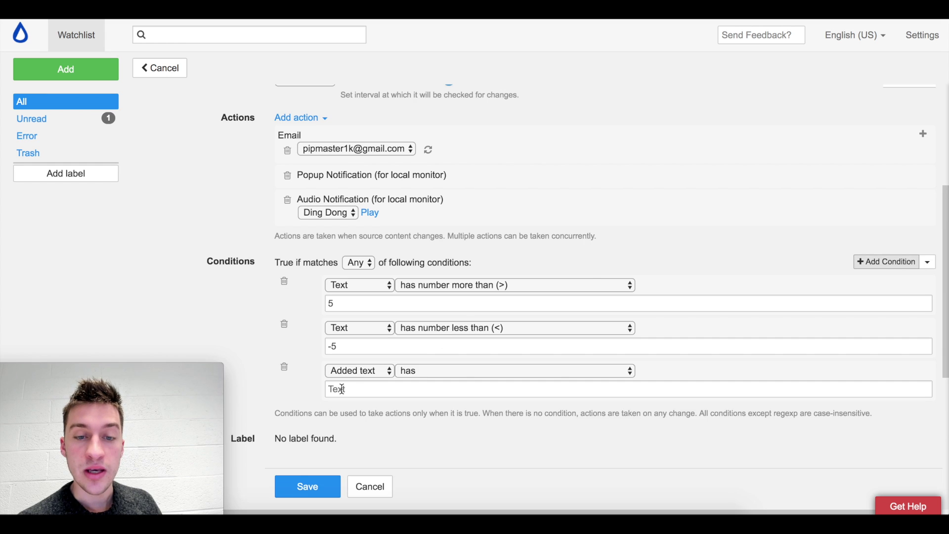
pyautogui.scroll(-2, 343, 391)
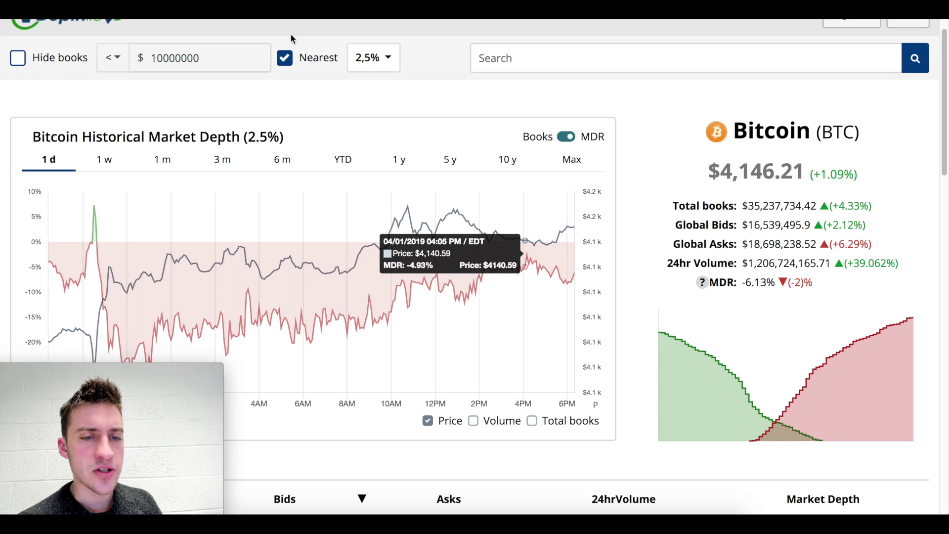
pyautogui.scroll(-1, 535, 191)
pyautogui.scroll(-1, 534, 190)
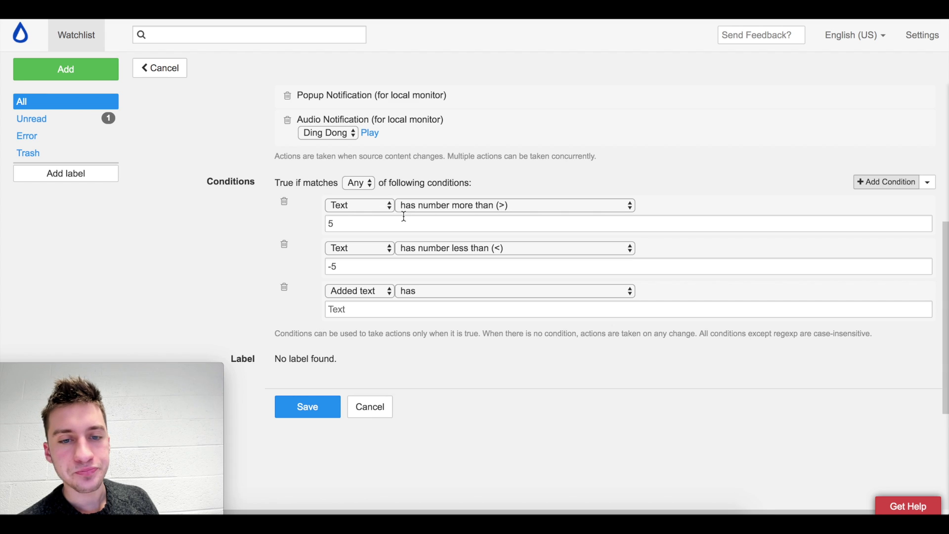
pyautogui.scroll(-1, 404, 217)
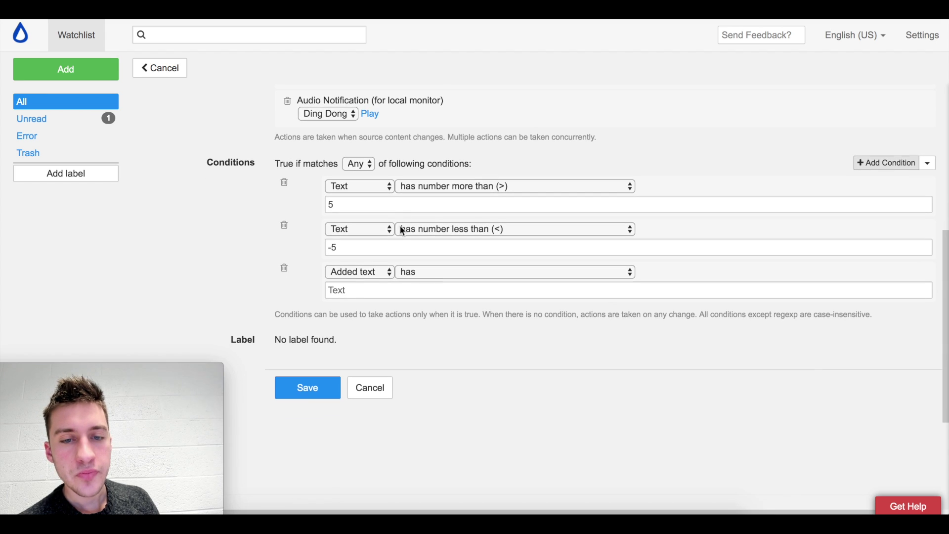
pyautogui.click(381, 272)
pyautogui.click(379, 271)
pyautogui.click(378, 269)
pyautogui.click(379, 259)
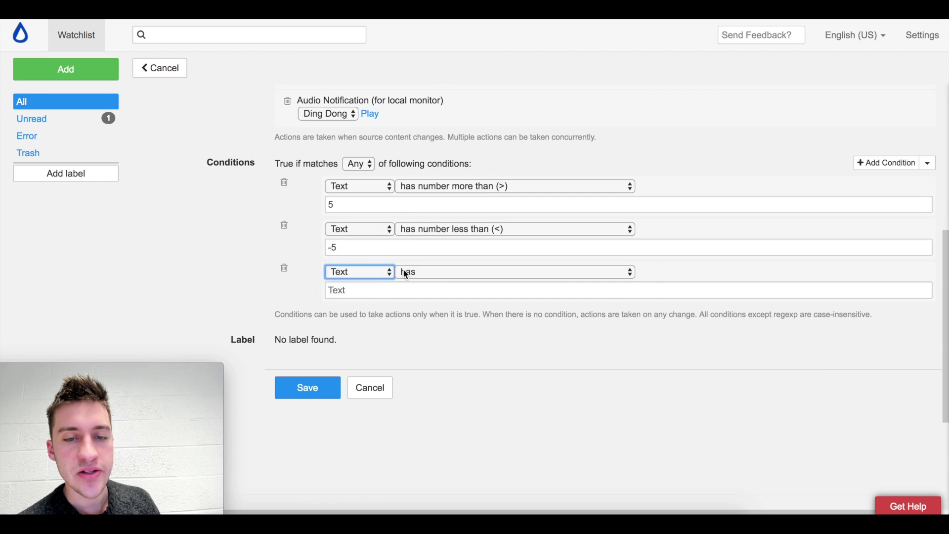
# Set the third condition to "has number that increased more than (+Δ >)" with the value 4
pyautogui.click(405, 274)
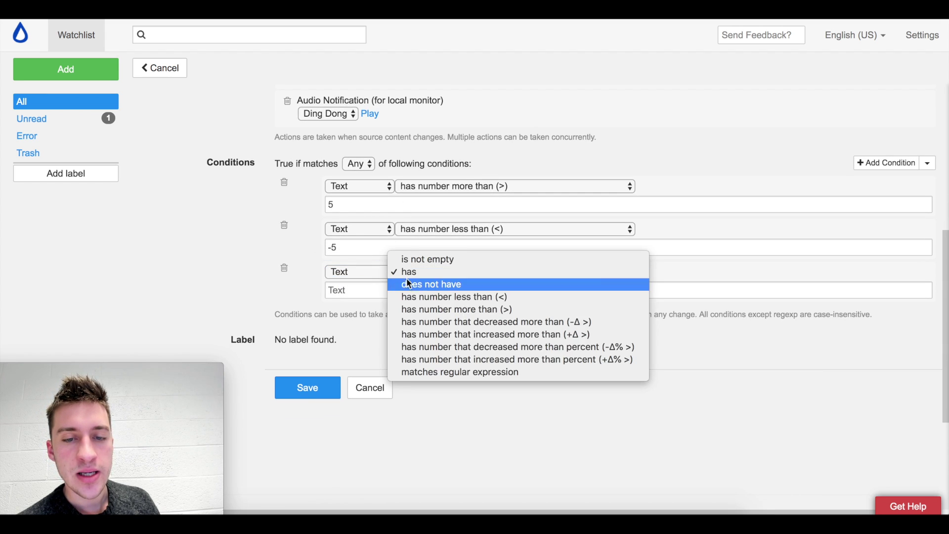
pyautogui.click(451, 334)
pyautogui.click(437, 290)
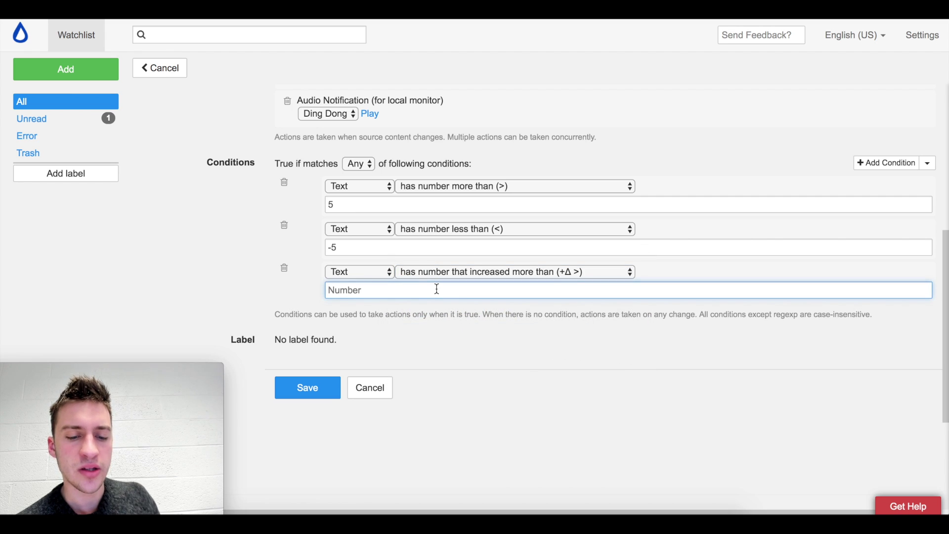
pyautogui.write('4')
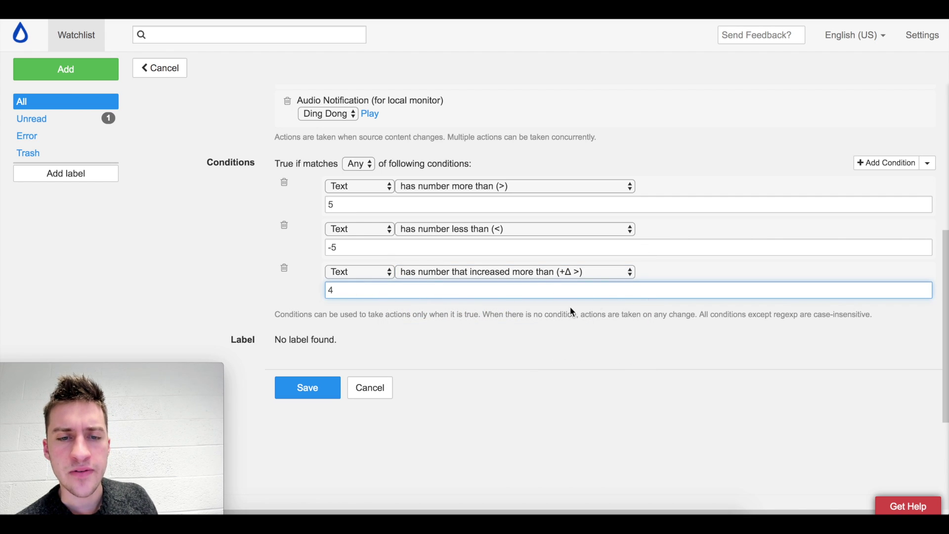
# Add a fourth condition requiring that Added text "has number that decreased more than (-Δ >)" 4, and save the monitor
pyautogui.click(873, 163)
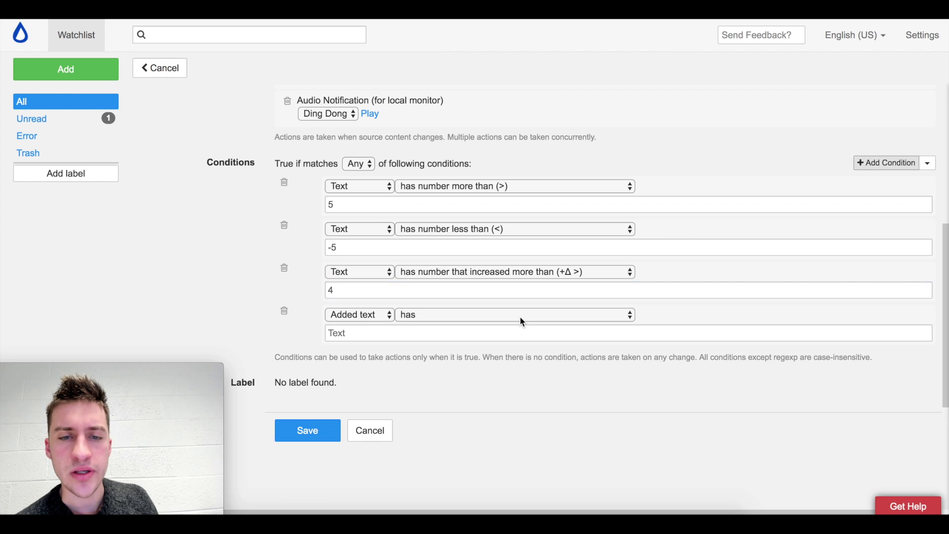
pyautogui.click(493, 322)
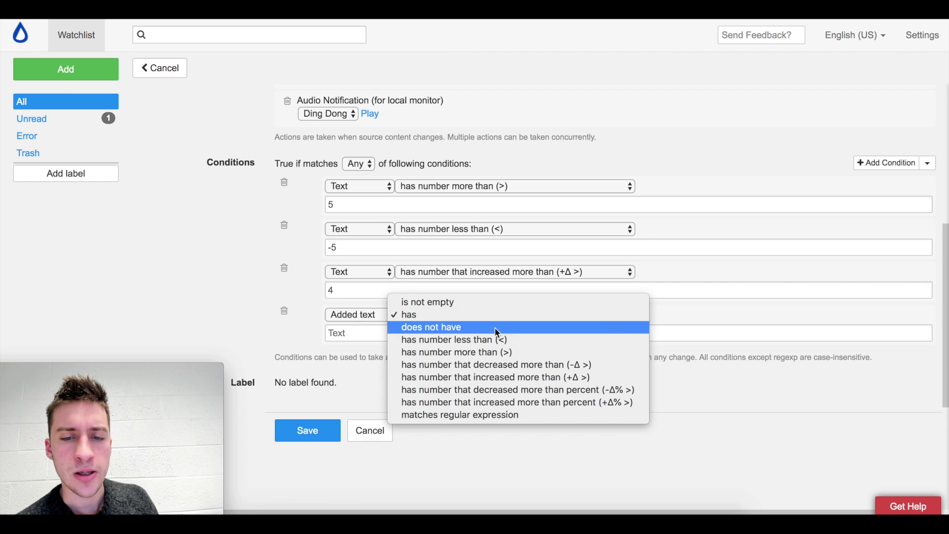
pyautogui.click(512, 367)
pyautogui.click(453, 338)
pyautogui.write('4')
pyautogui.click(379, 383)
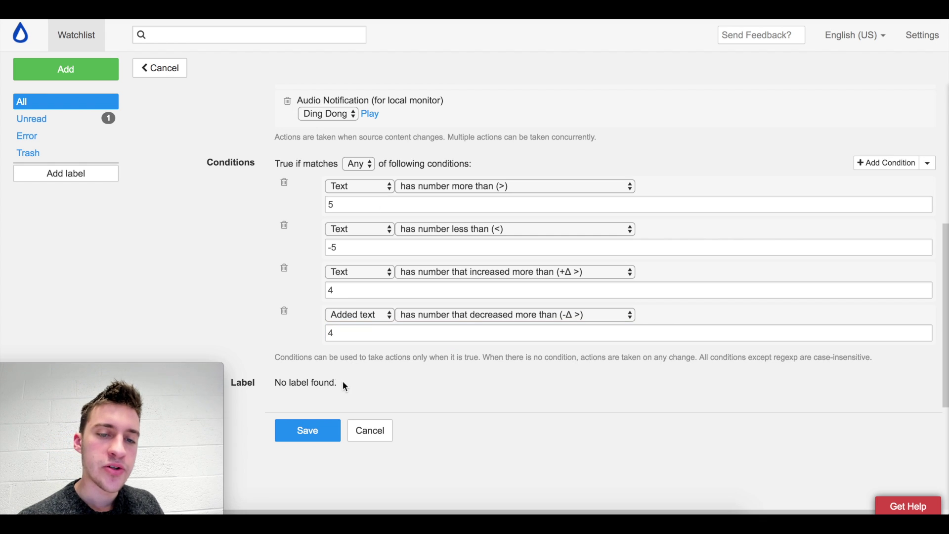
pyautogui.click(311, 439)
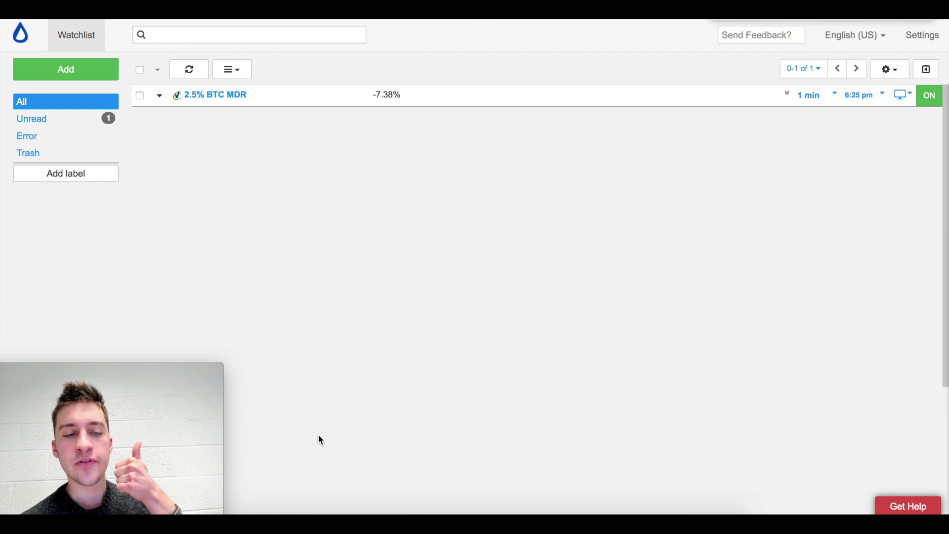
# Delete the Audio Notification action from the "2.5% BTC MDR" monitor
pyautogui.click(159, 96)
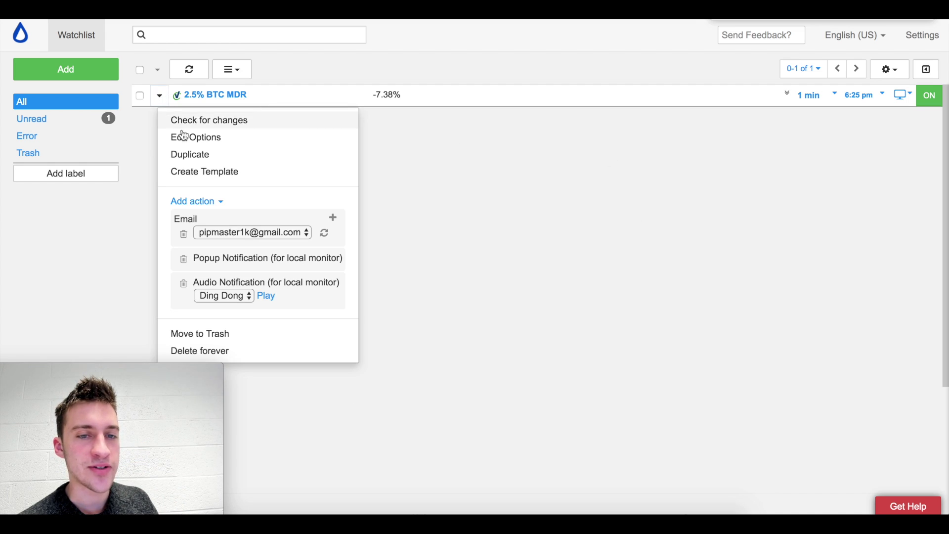
pyautogui.click(184, 283)
pyautogui.click(511, 243)
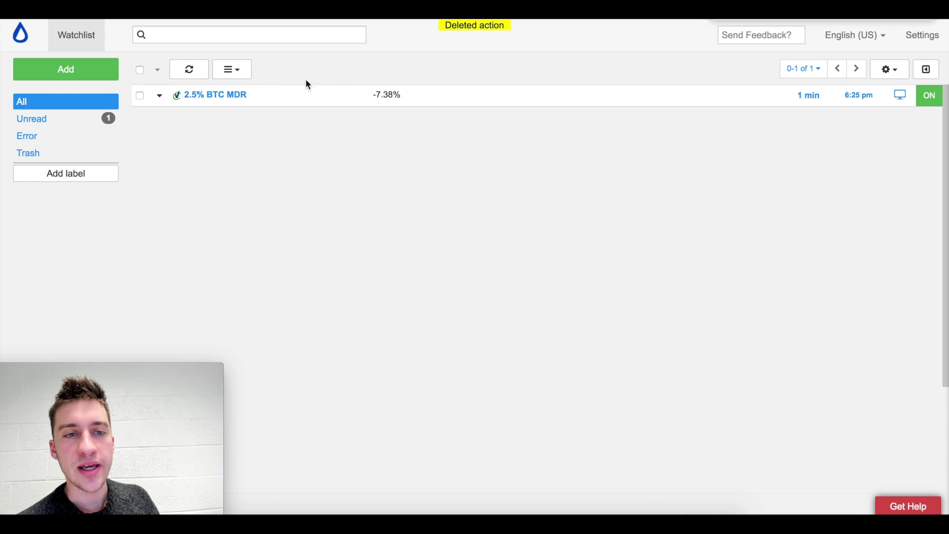
# Review the actions and conditions in the options of the "2.5% BTC MDR" monitor, and save it
pyautogui.click(165, 103)
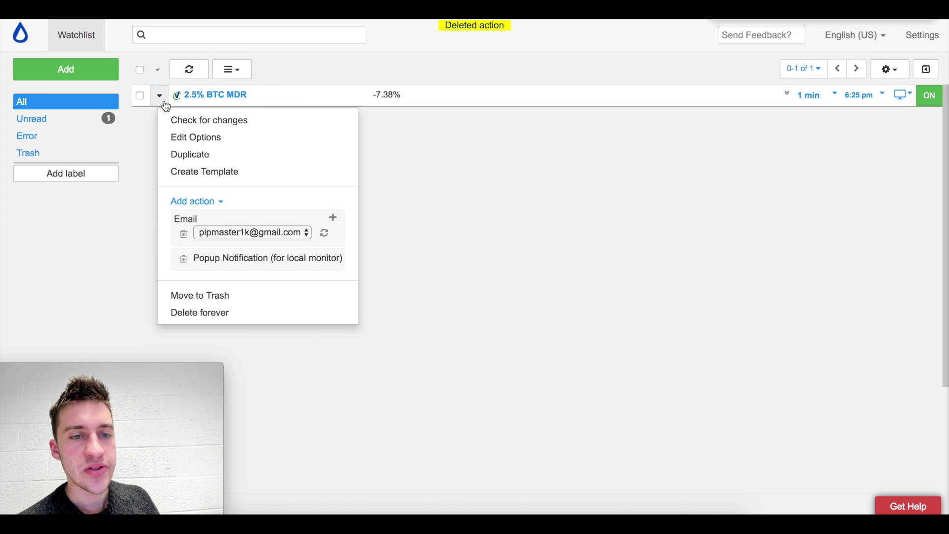
pyautogui.click(189, 138)
pyautogui.scroll(-8, 466, 315)
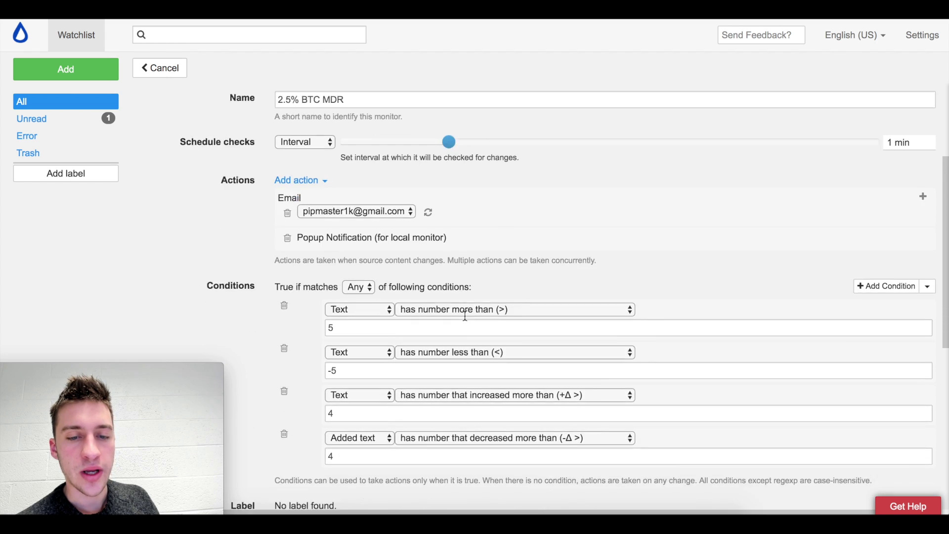
pyautogui.scroll(1, 464, 318)
pyautogui.scroll(1, 346, 247)
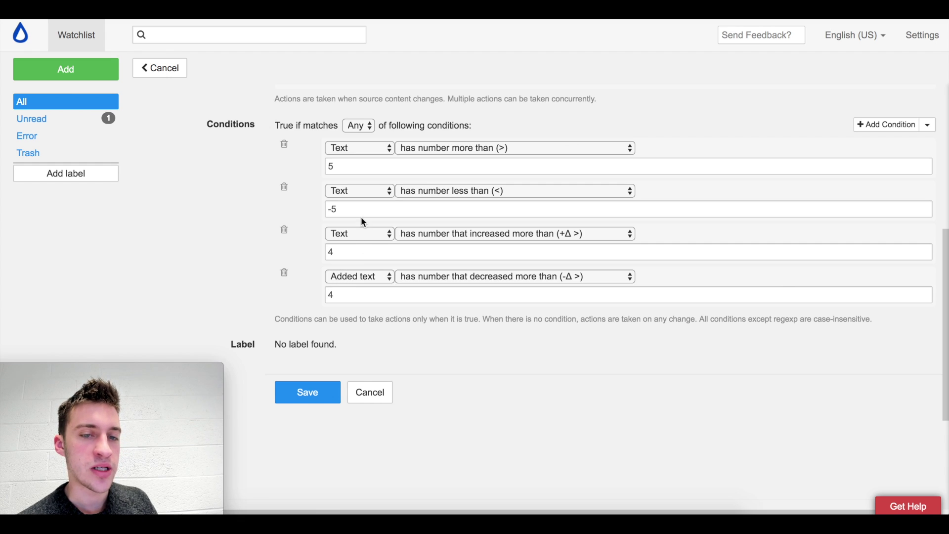
pyautogui.click(307, 392)
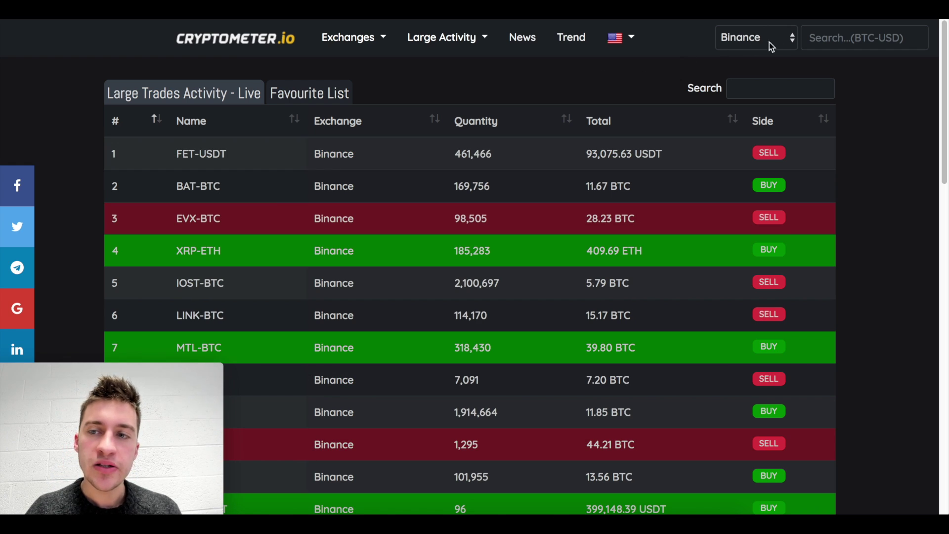
# On Cryptometer.io's Binance large trades page, select the first row's name and total as parts to monitor, and save the selections
pyautogui.click(885, 20)
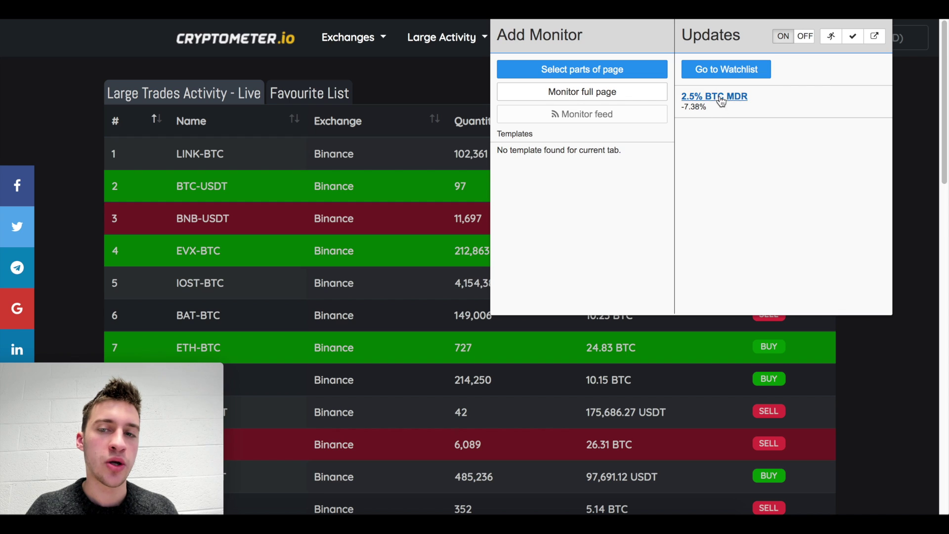
pyautogui.click(613, 69)
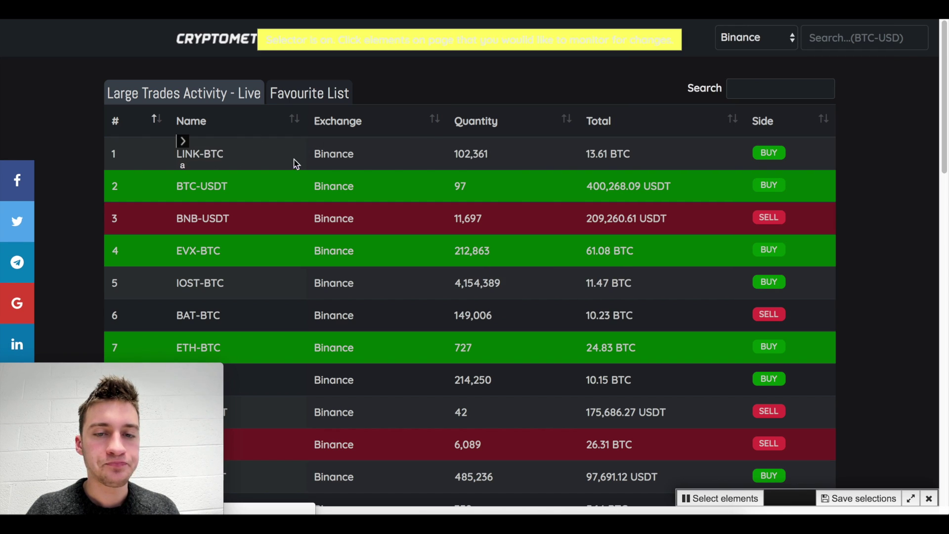
pyautogui.click(602, 154)
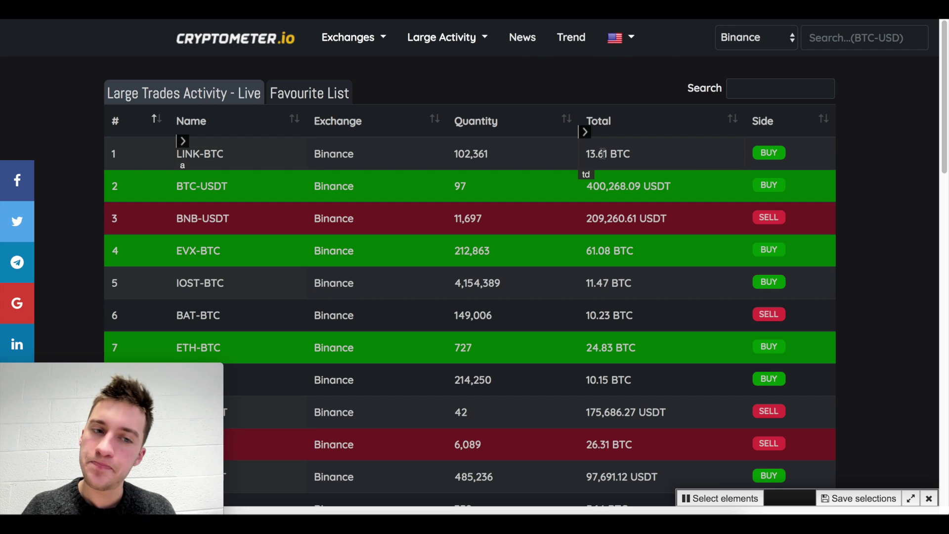
pyautogui.click(855, 498)
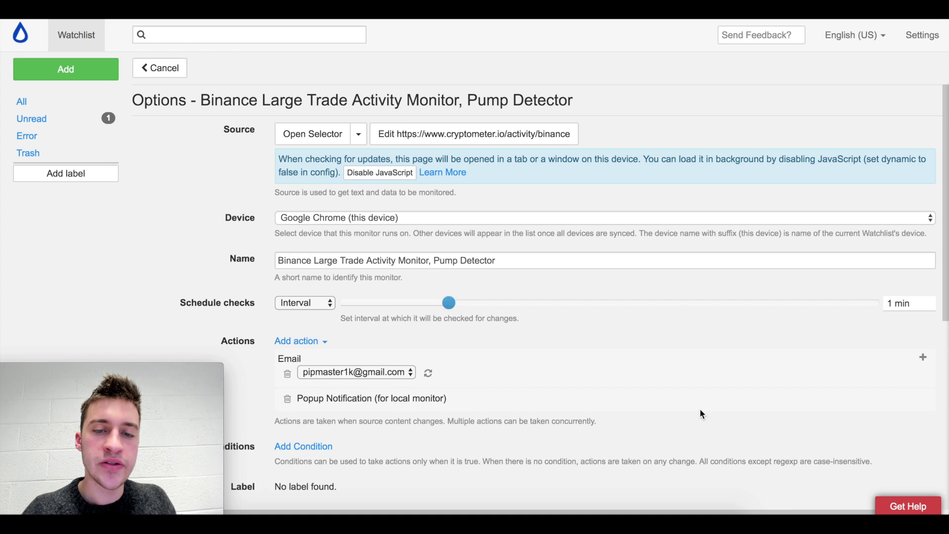
# Name the new monitor "Binance Large Trades Monitor" and set its check interval to 2 mins
pyautogui.tripleClick(485, 260)
pyautogui.write('Binance')
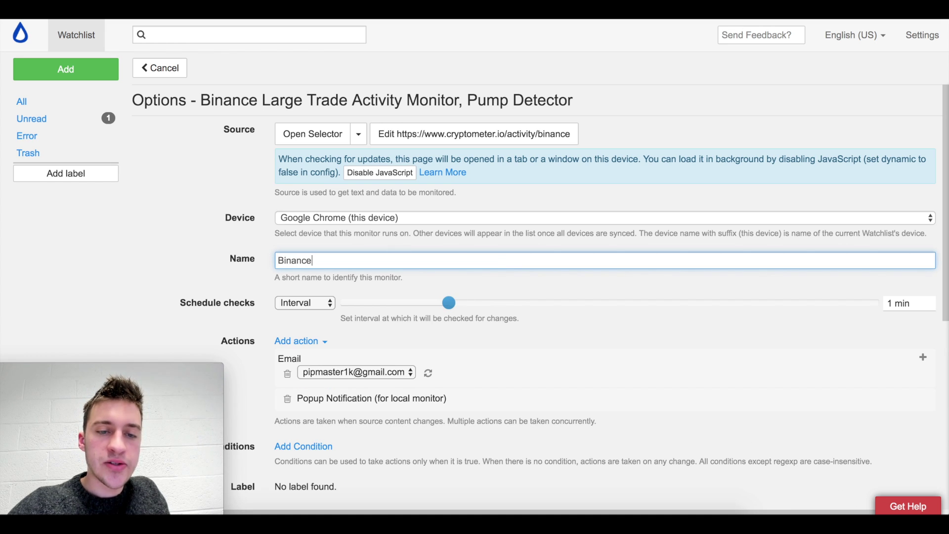
pyautogui.write(' Large Trade')
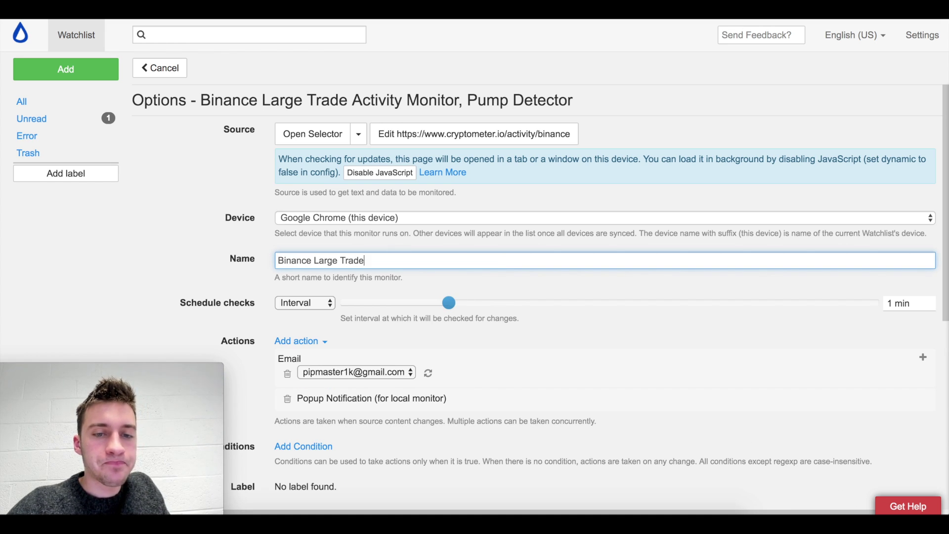
pyautogui.write('s Monitor')
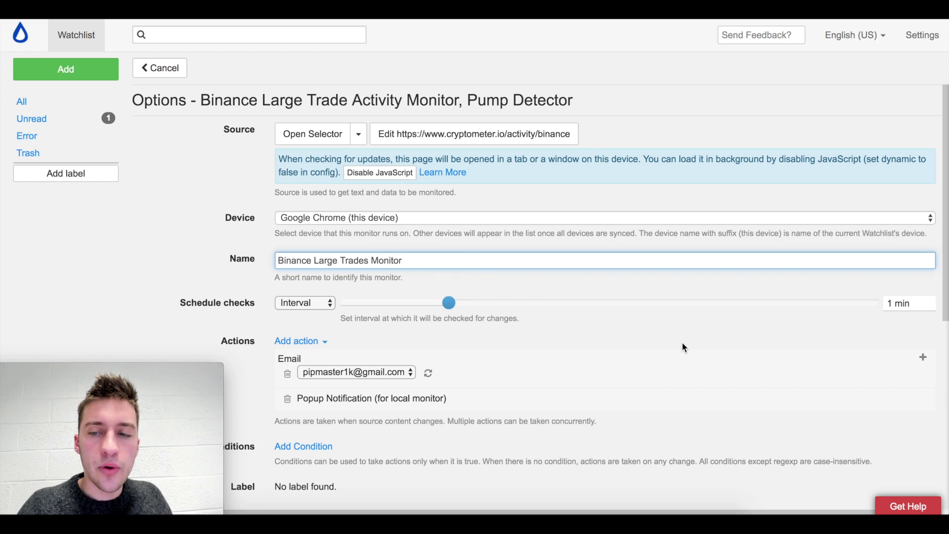
pyautogui.moveTo(456, 311); pyautogui.dragTo(489, 310)
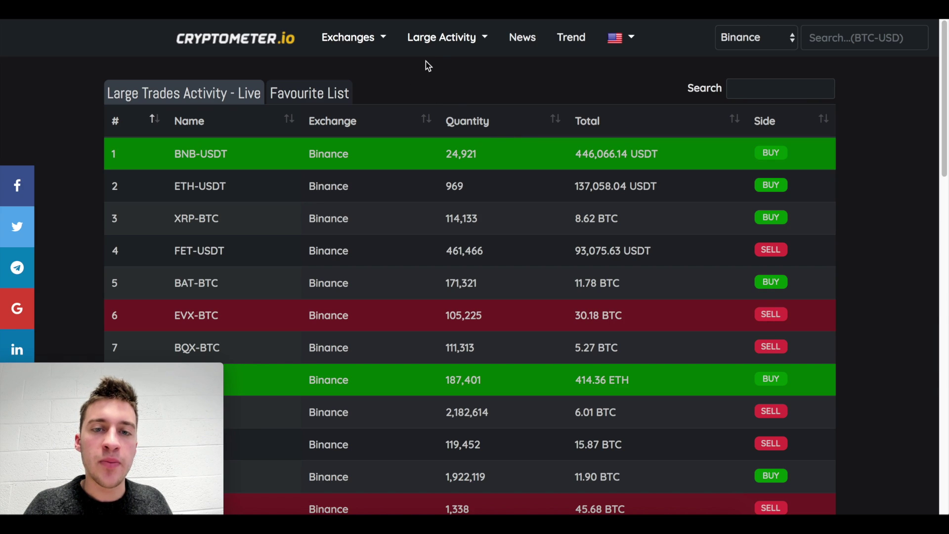
pyautogui.click(449, 38)
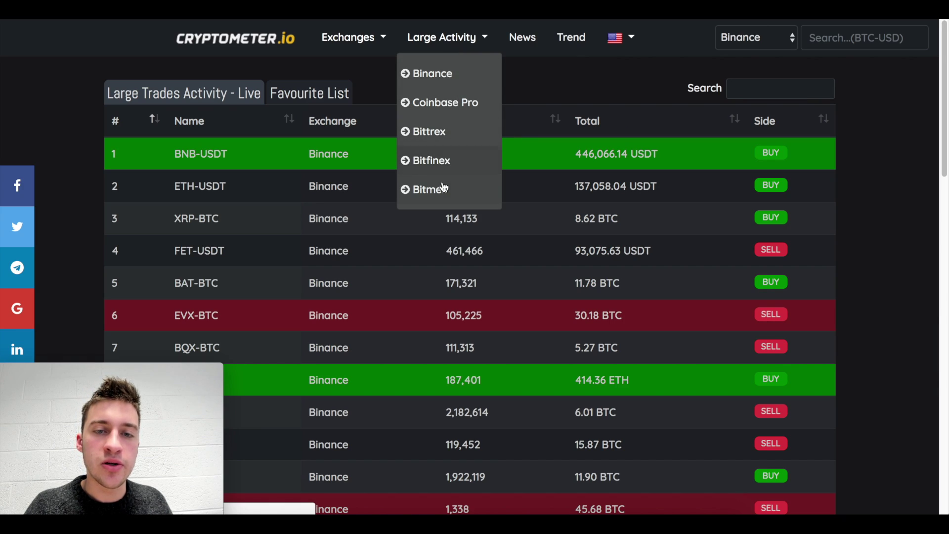
pyautogui.click(879, 99)
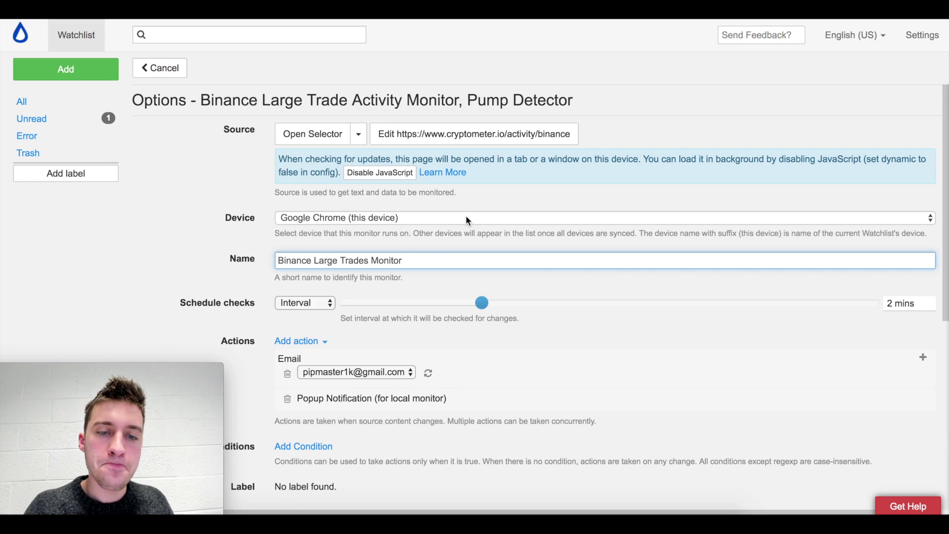
# Add an Audio Notification (for local monitor) action to the Binance Large Trades Monitor
pyautogui.scroll(-5, 466, 216)
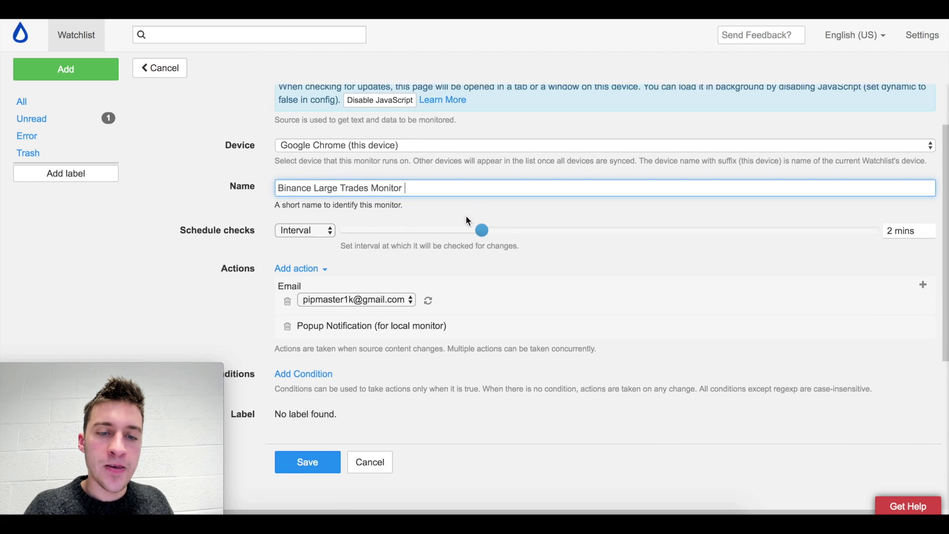
pyautogui.scroll(-1, 342, 251)
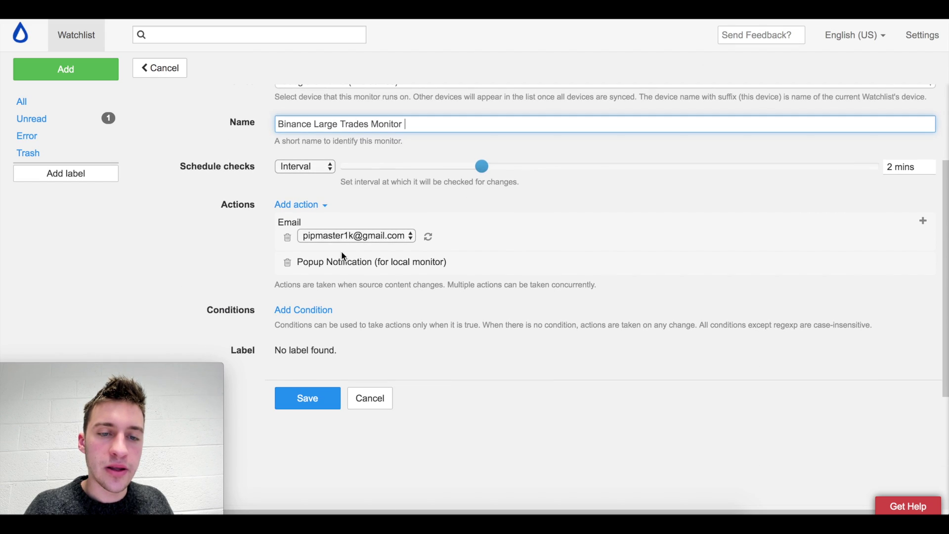
pyautogui.click(311, 205)
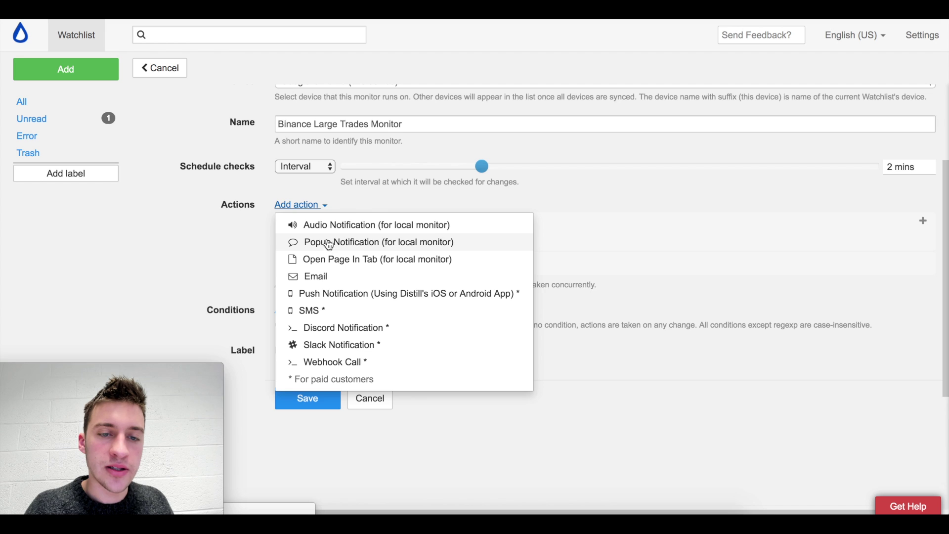
pyautogui.click(317, 226)
pyautogui.scroll(-2, 361, 272)
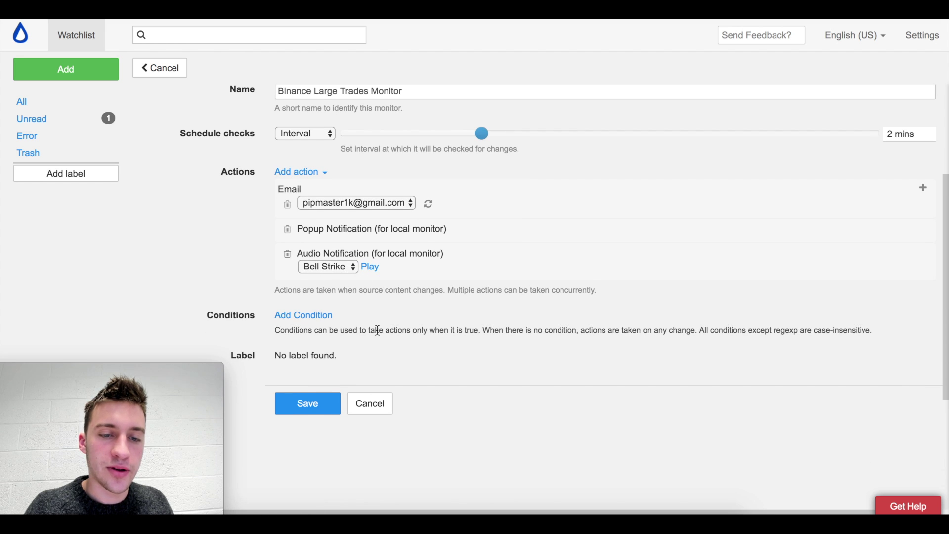
# Add a first condition to the monitor and make the rule true if Any of the conditions match
pyautogui.scroll(-1, 371, 329)
pyautogui.click(329, 312)
pyautogui.scroll(-1, 393, 305)
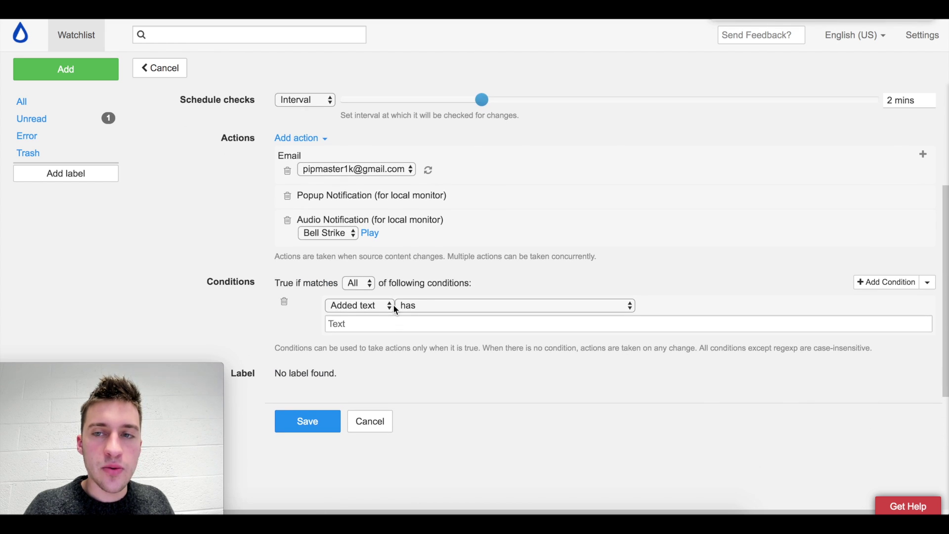
pyautogui.scroll(-2, 435, 277)
pyautogui.scroll(-1, 436, 278)
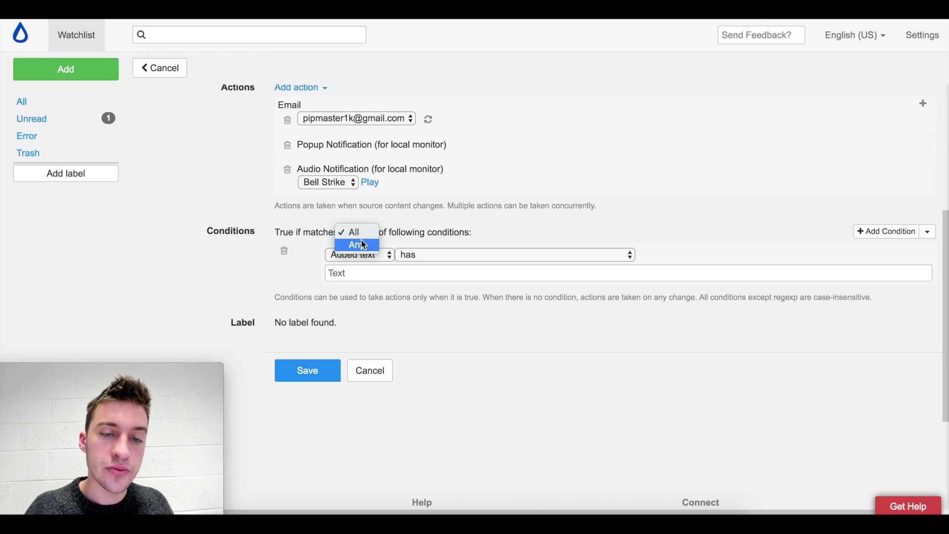
pyautogui.scroll(-1, 544, 283)
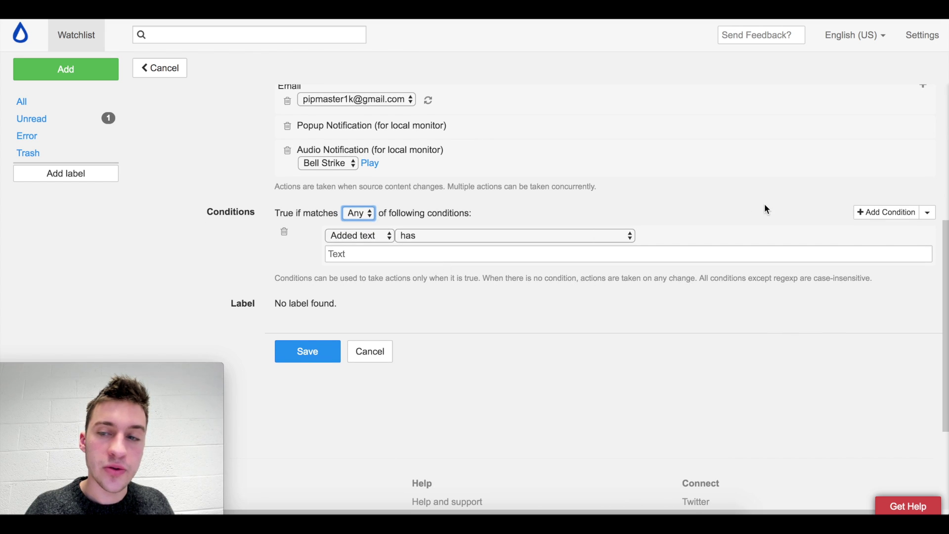
# Make the first condition require that Text has "BTC", and leave no extra blank condition below it
pyautogui.click(875, 214)
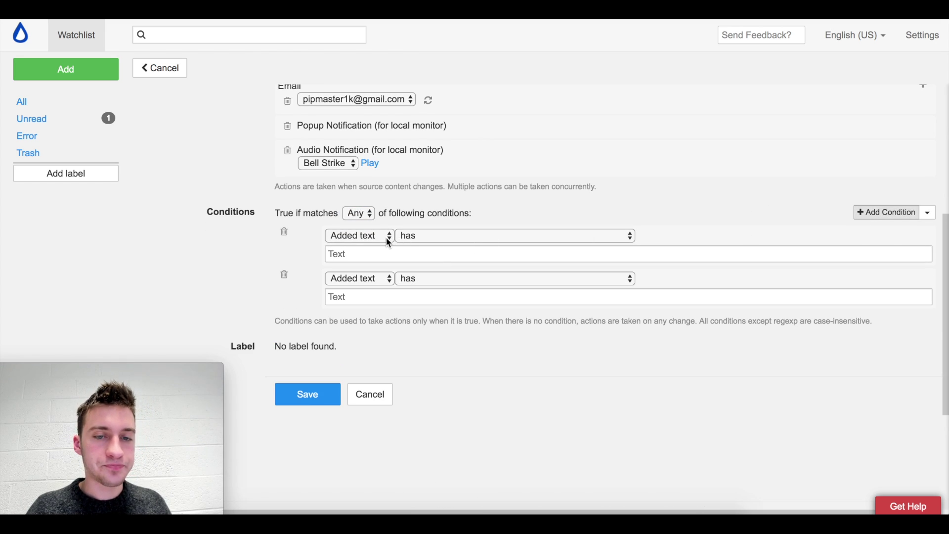
pyautogui.scroll(1, 382, 237)
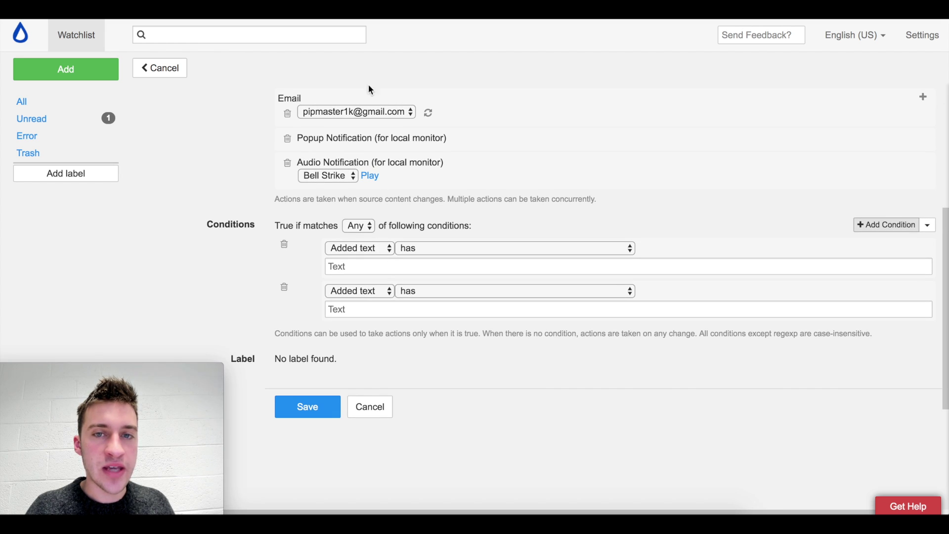
pyautogui.click(379, 249)
pyautogui.click(376, 236)
pyautogui.click(381, 266)
pyautogui.write('BTC')
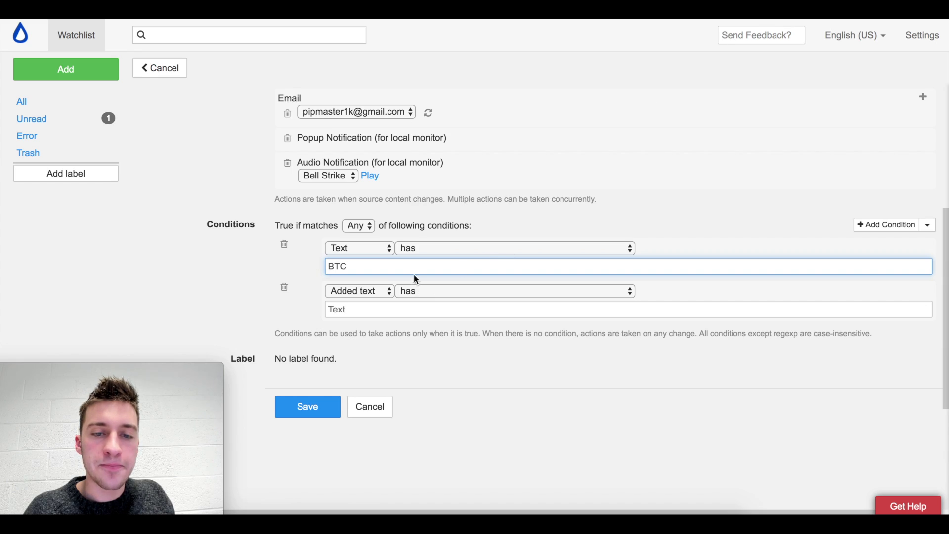
pyautogui.click(284, 287)
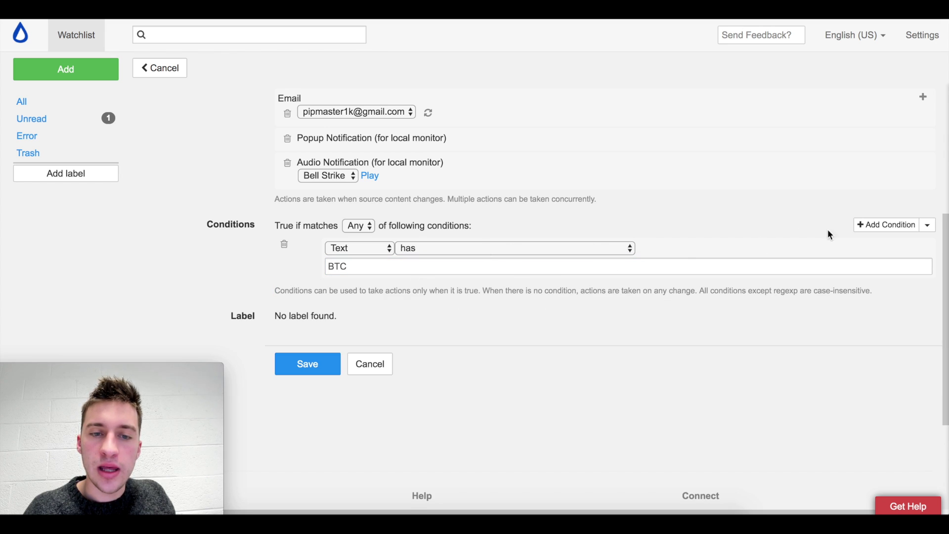
# Add a nested condition block matching All, requiring that Text "has number more than (>)" 50
pyautogui.click(928, 225)
pyautogui.click(890, 256)
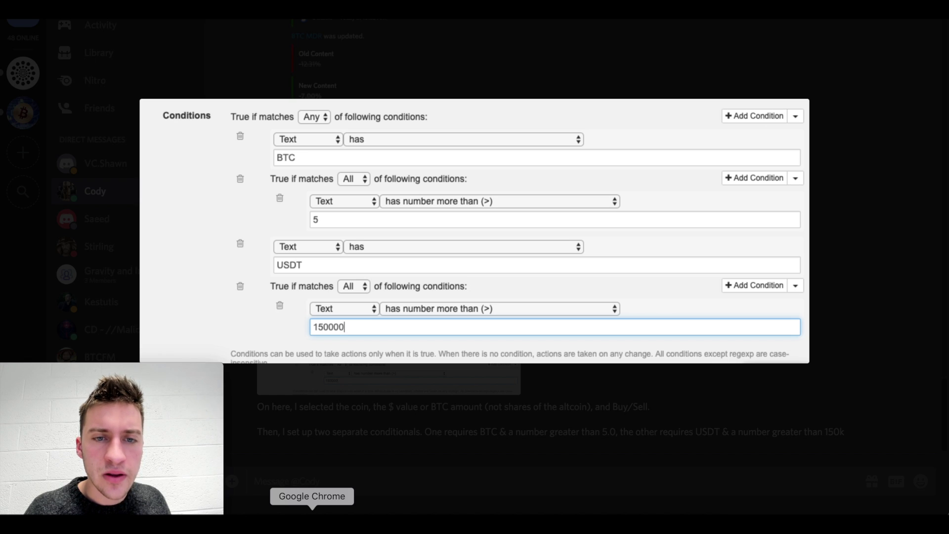
pyautogui.click(312, 525)
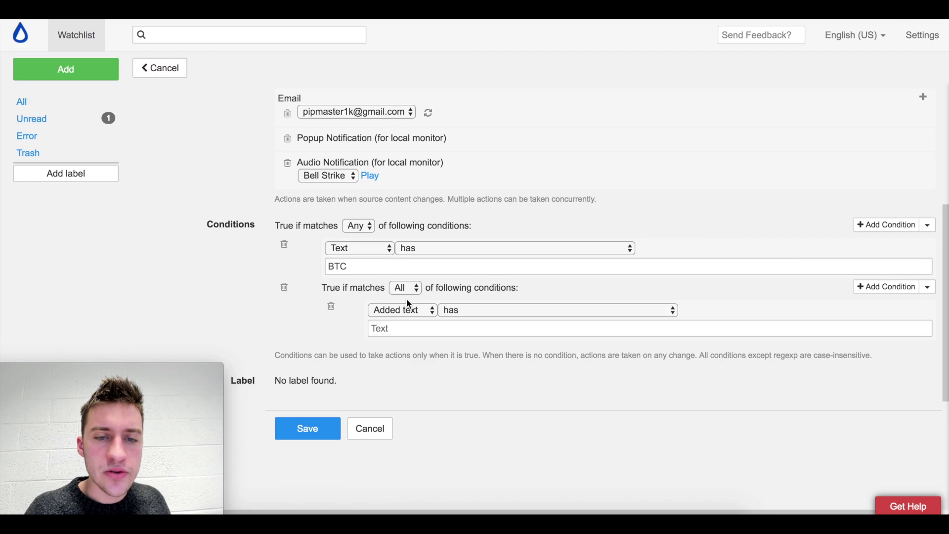
pyautogui.click(458, 315)
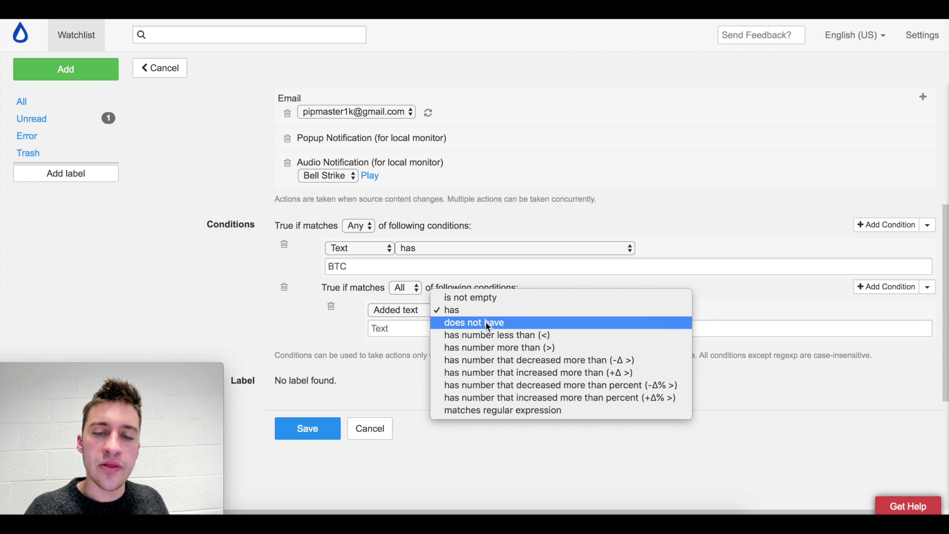
pyautogui.click(493, 349)
pyautogui.click(415, 329)
pyautogui.write('50')
pyautogui.click(415, 311)
pyautogui.click(417, 298)
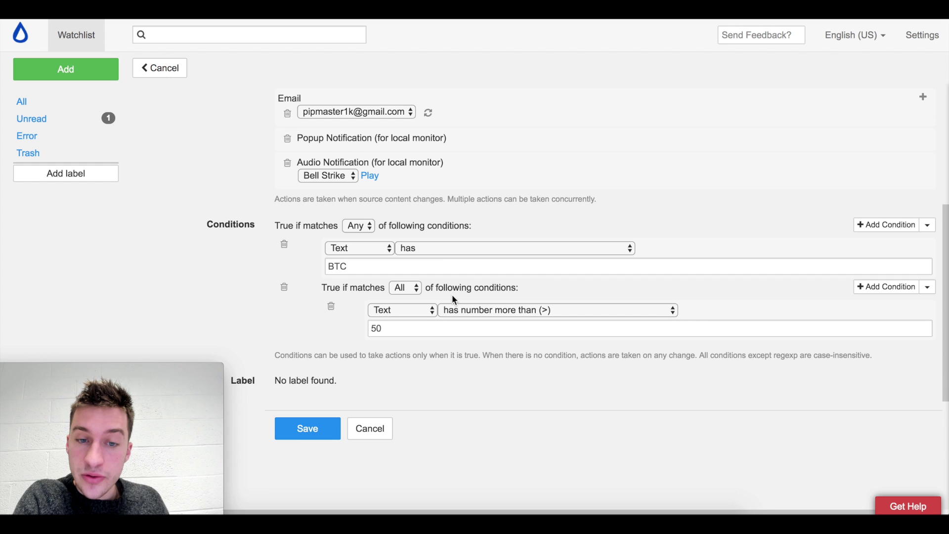
# Add another top-level condition below the nested block, requiring that Text has "USDT"
pyautogui.click(880, 233)
pyautogui.scroll(-2, 673, 341)
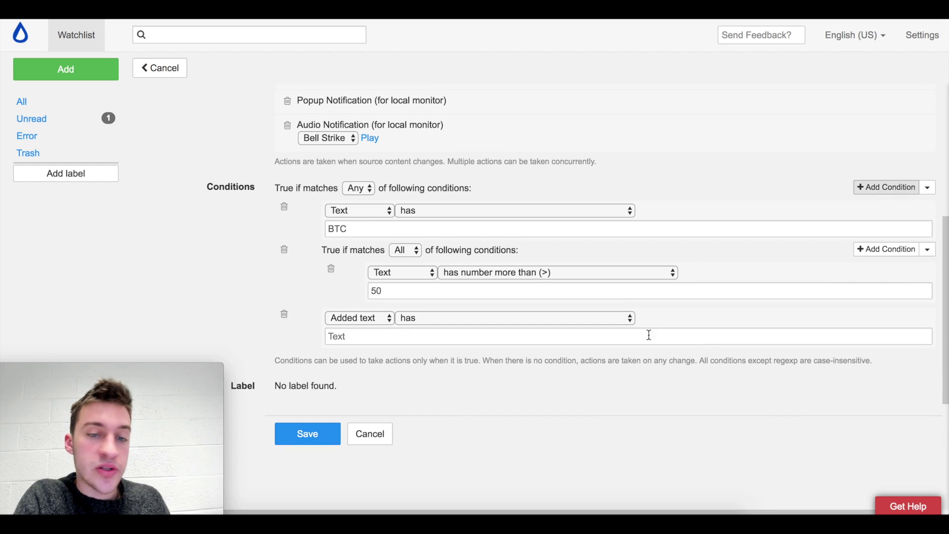
pyautogui.click(378, 321)
pyautogui.click(375, 307)
pyautogui.click(385, 335)
pyautogui.write('USDT')
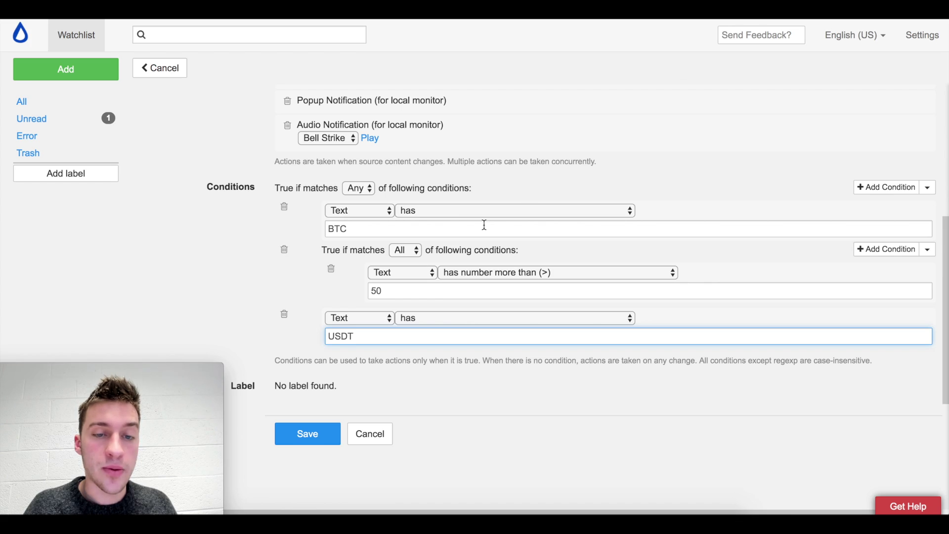
pyautogui.scroll(-1, 483, 225)
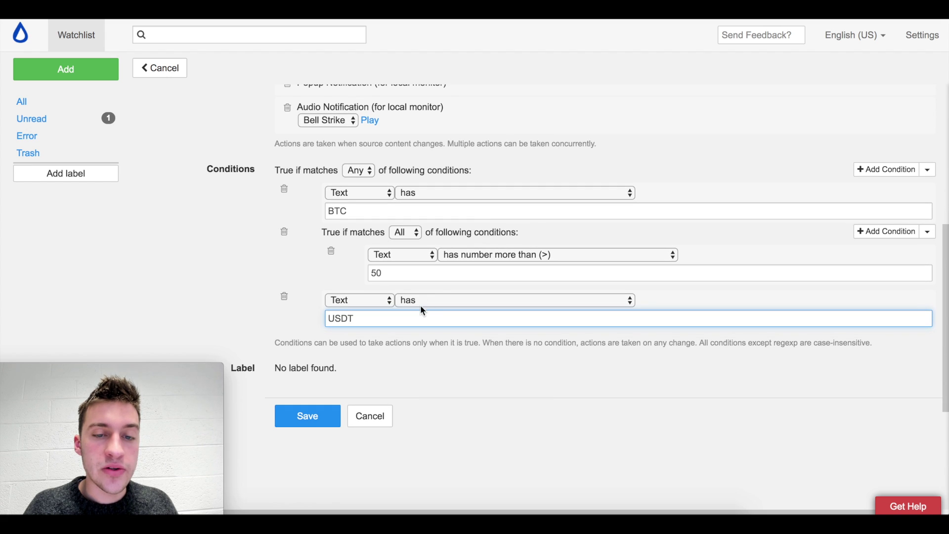
pyautogui.scroll(-1, 400, 311)
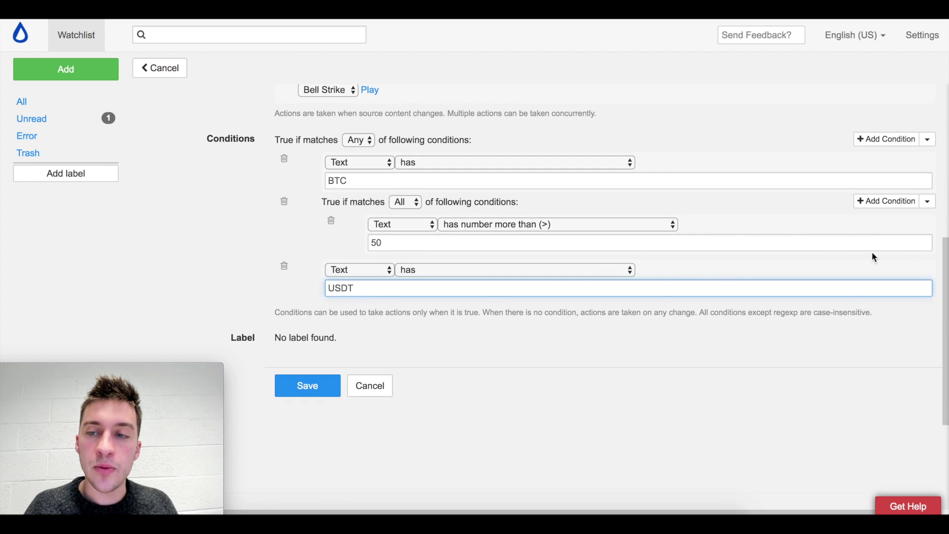
# Add a second nested condition block matching All below the USDT condition, requiring that Text "has number more than (>)" 200000
pyautogui.click(932, 147)
pyautogui.click(917, 162)
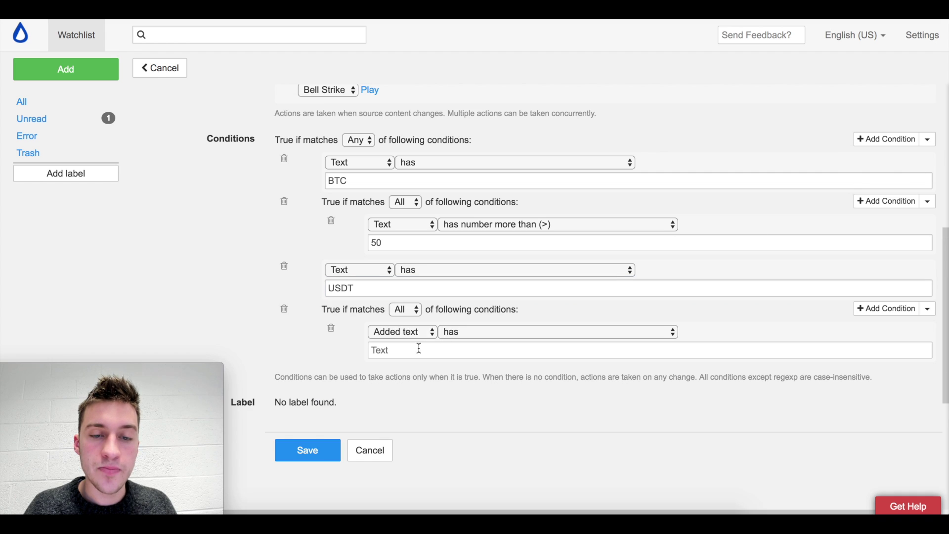
pyautogui.scroll(-1, 427, 319)
pyautogui.click(426, 303)
pyautogui.click(417, 292)
pyautogui.click(428, 321)
pyautogui.write('200000')
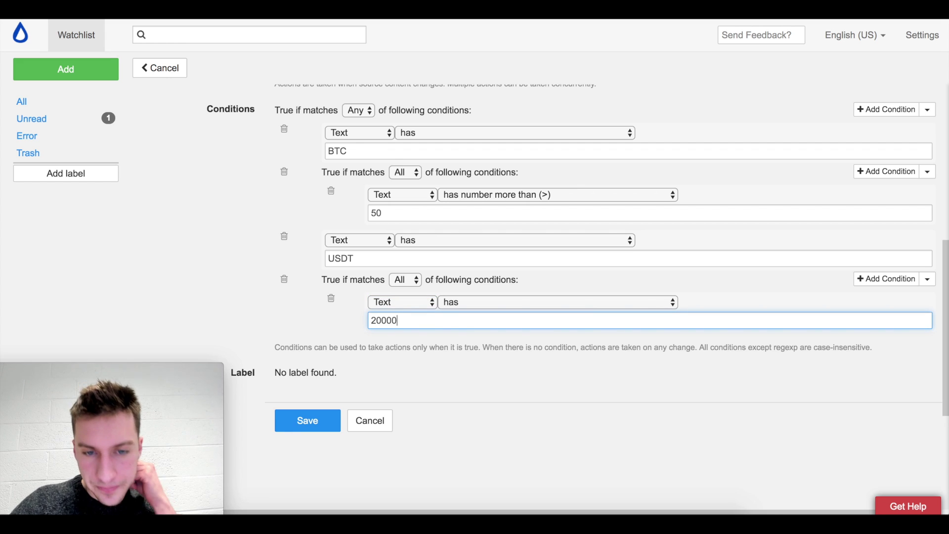
pyautogui.click(435, 380)
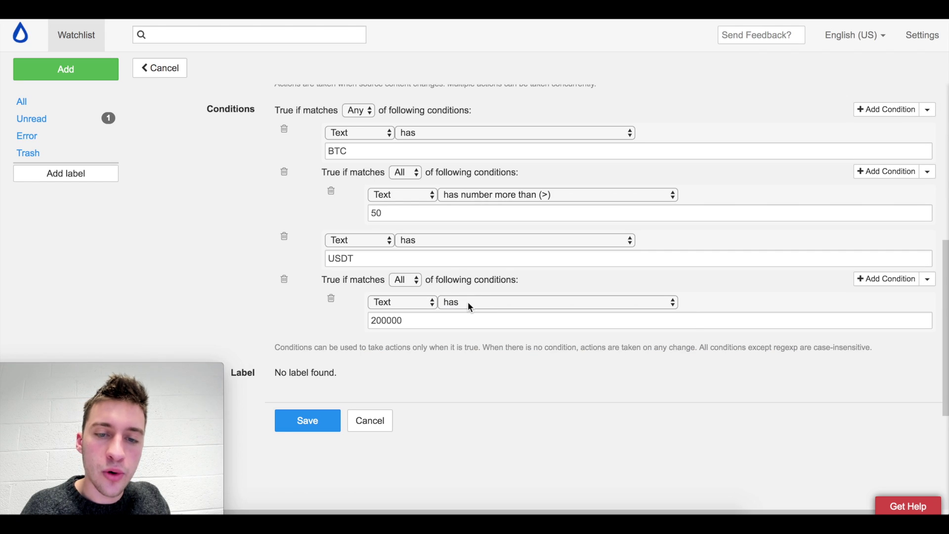
pyautogui.click(470, 307)
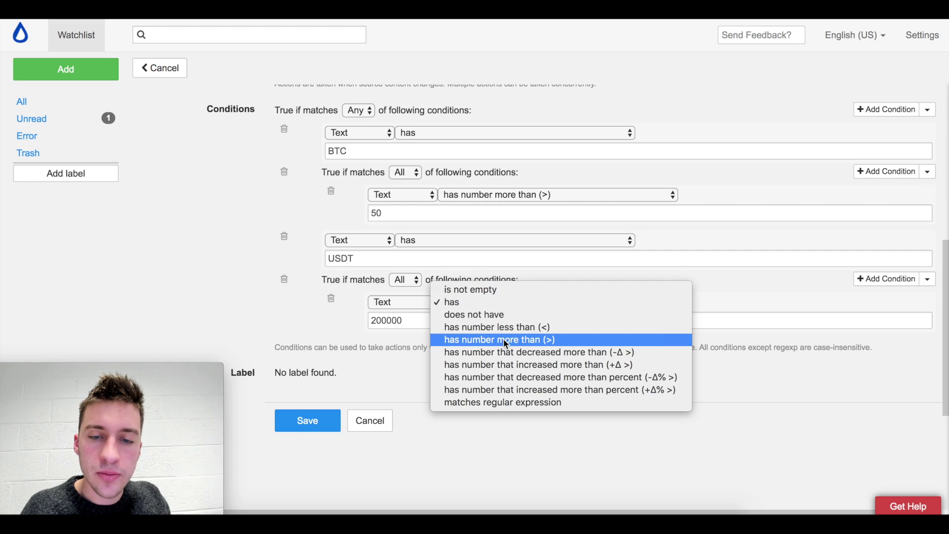
pyautogui.click(505, 340)
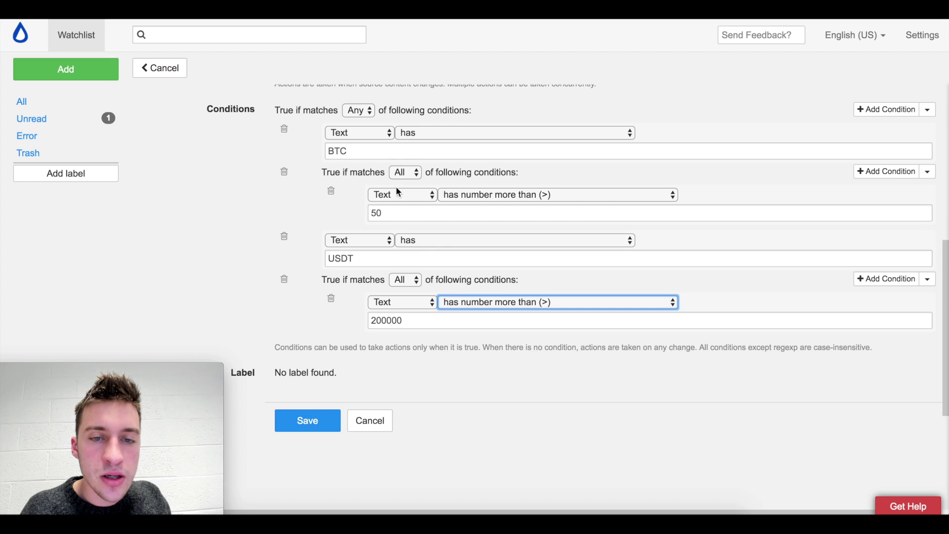
# Save the monitor with its BTC and USDT conditions, and open the web page watched by Binance Large Trades Monitor
pyautogui.scroll(3, 472, 343)
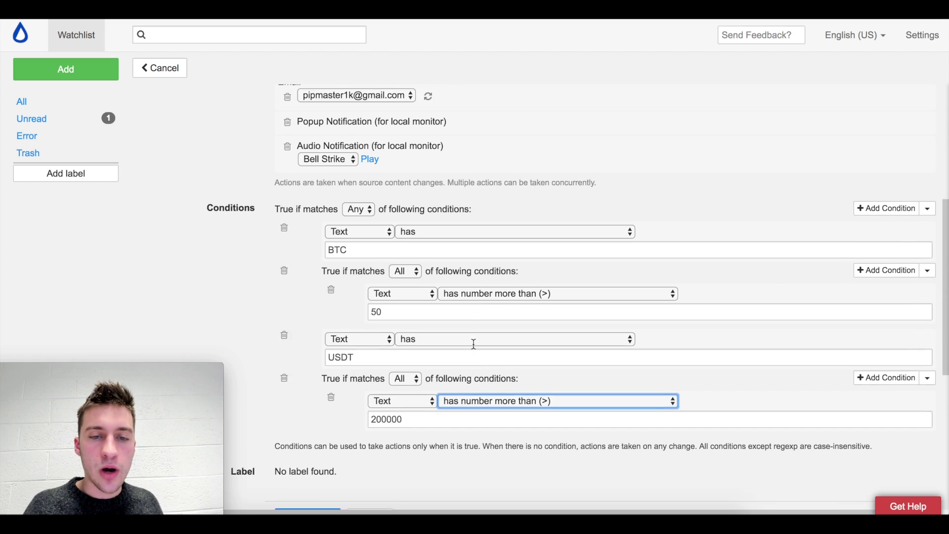
pyautogui.scroll(3, 473, 343)
pyautogui.scroll(-8, 473, 343)
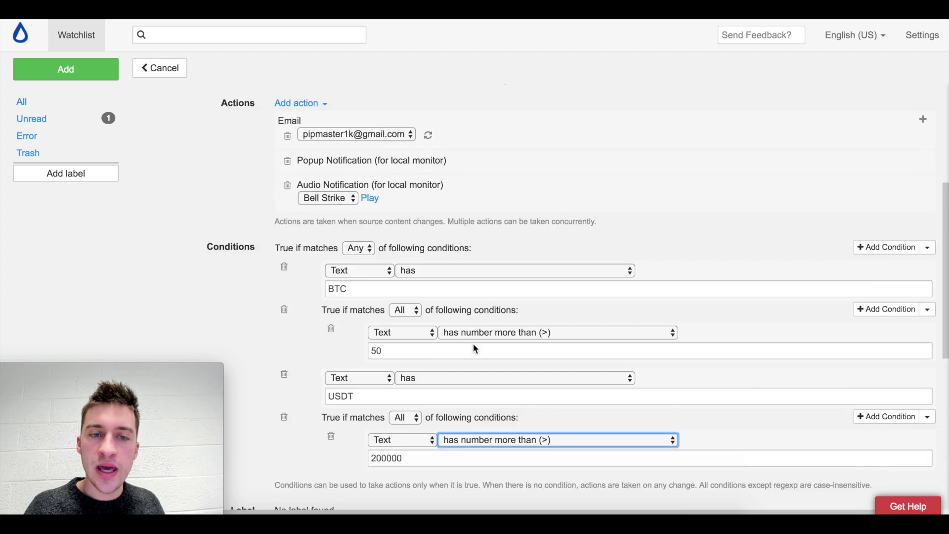
pyautogui.click(303, 348)
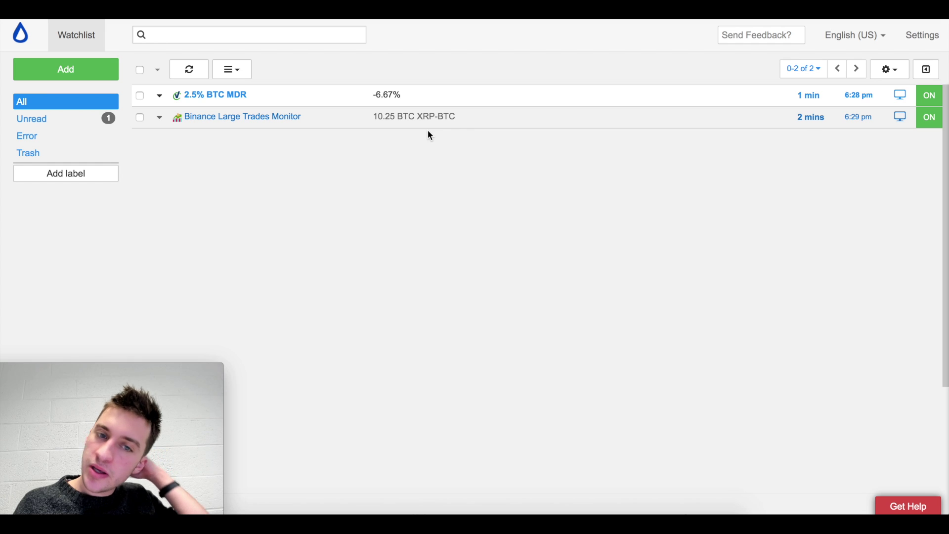
pyautogui.click(160, 118)
pyautogui.click(179, 141)
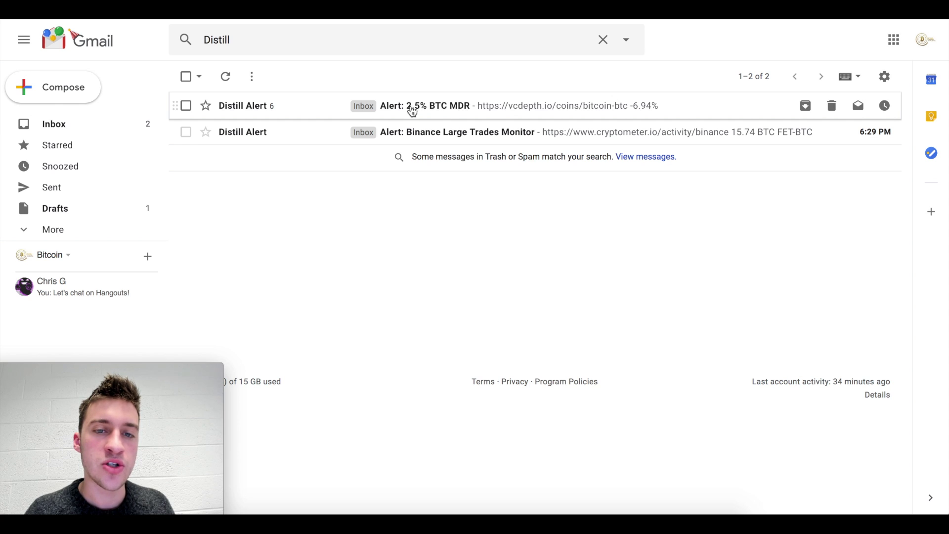
# In Gmail, read through the Distill alert emails for 2.5% BTC MDR and return to the search results
pyautogui.click(310, 108)
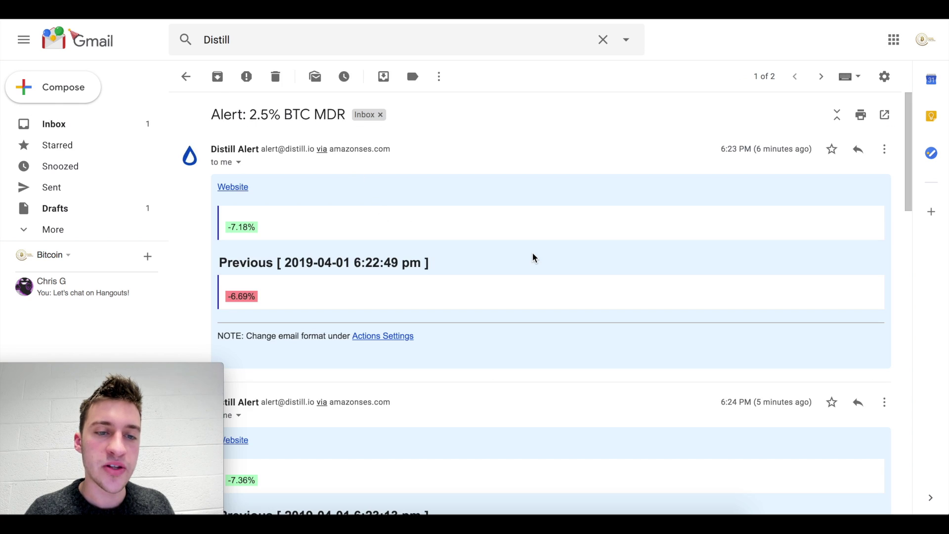
pyautogui.scroll(-4, 533, 257)
pyautogui.scroll(-15, 533, 257)
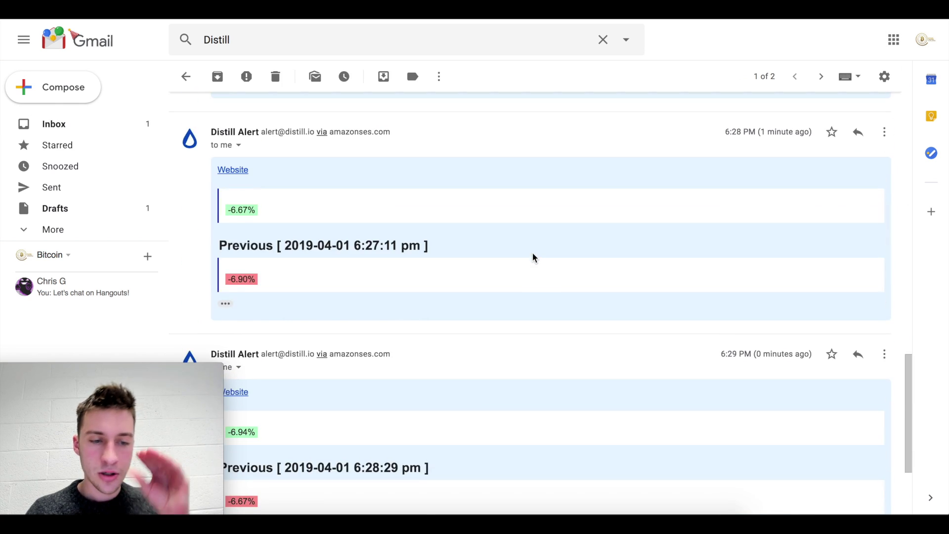
pyautogui.click(186, 77)
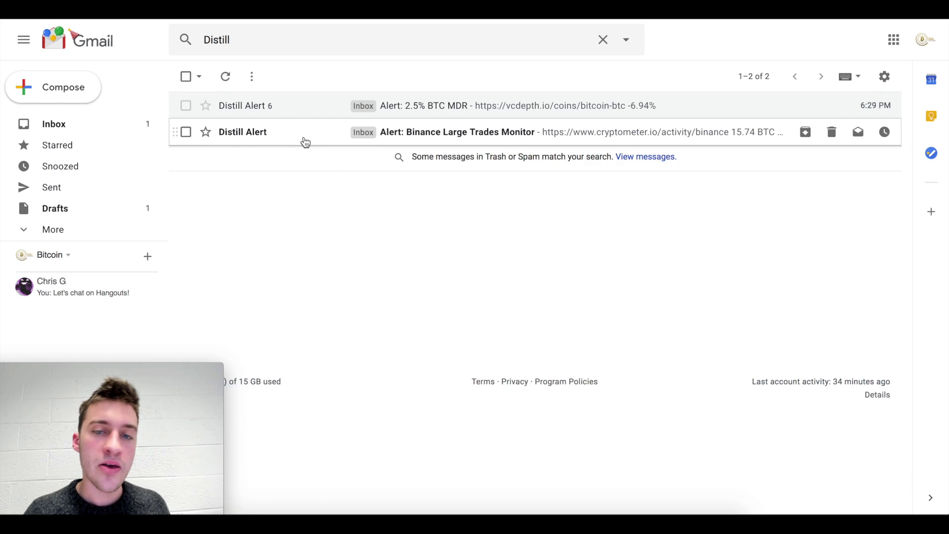
# Open the Binance Large Trades Monitor alert email, compare its current and previous trades, and return to the search results
pyautogui.click(303, 139)
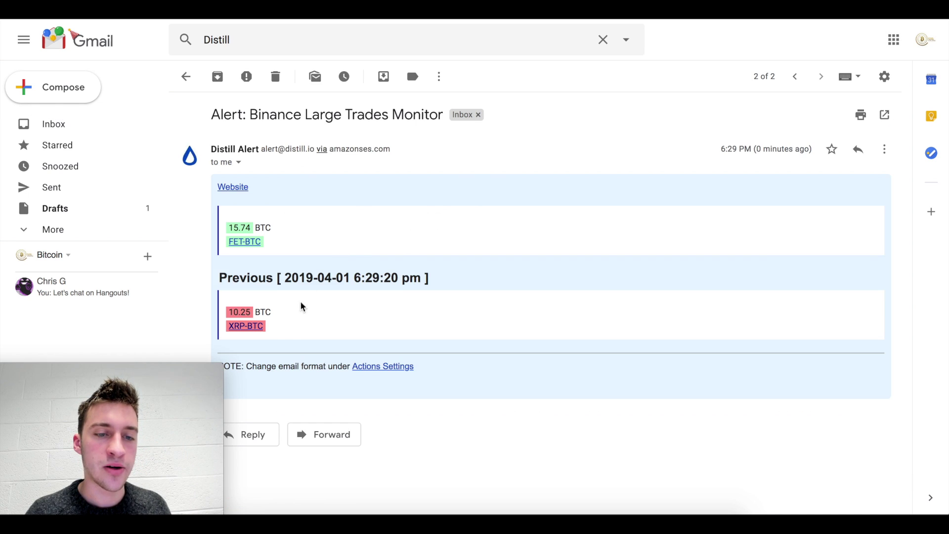
pyautogui.moveTo(246, 309); pyautogui.dragTo(287, 322)
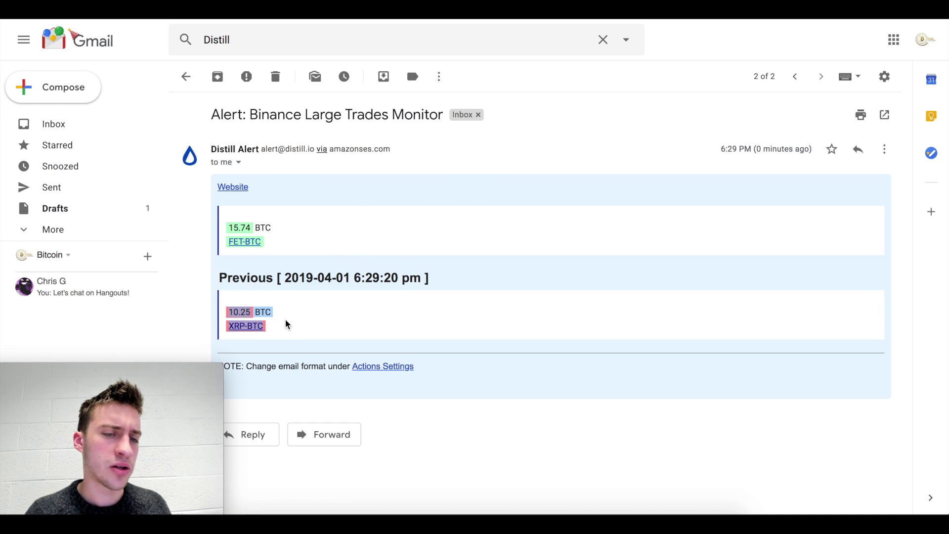
pyautogui.moveTo(225, 222); pyautogui.dragTo(275, 253)
pyautogui.click(225, 218)
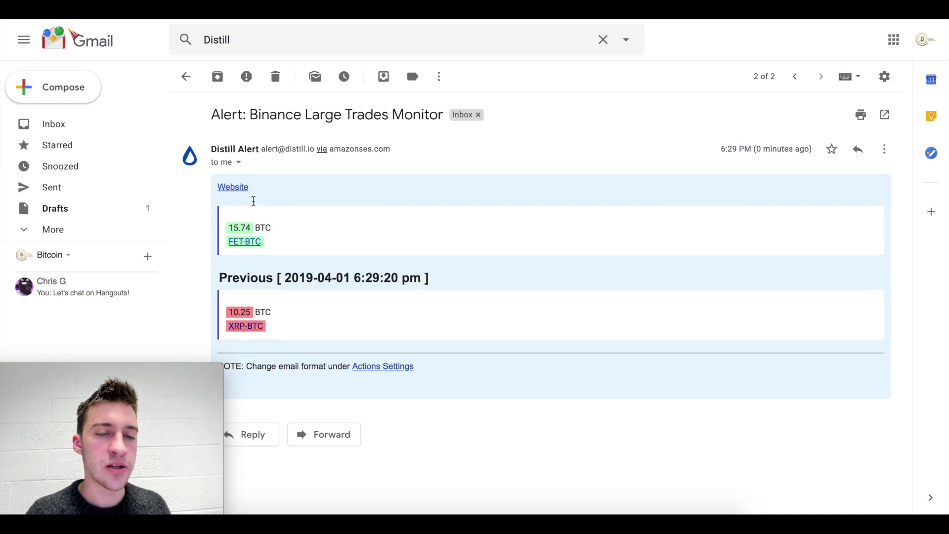
pyautogui.click(185, 76)
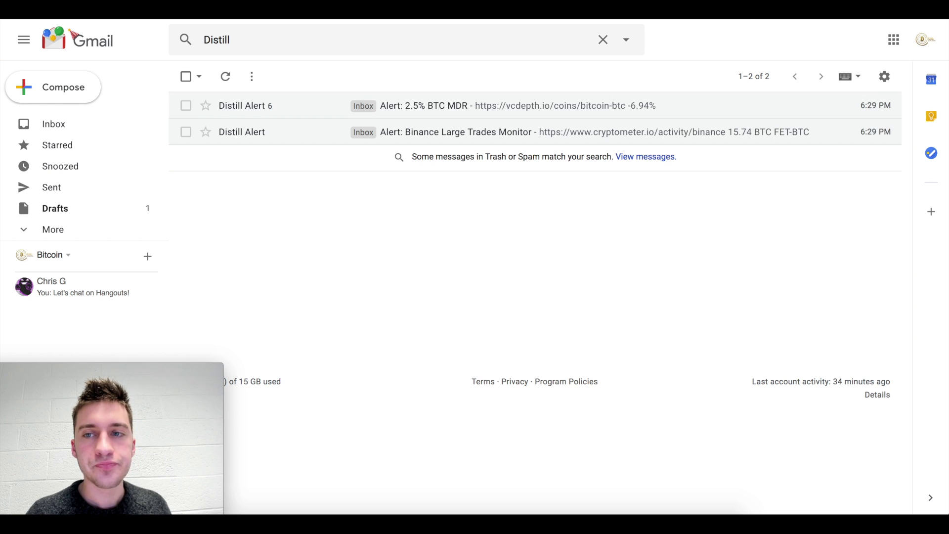
# Open the Binance monitor's source page from the Distill watchlist and examine the BTC and USDT totals of the large trades
pyautogui.click(731, 20)
pyautogui.click(158, 117)
pyautogui.click(177, 143)
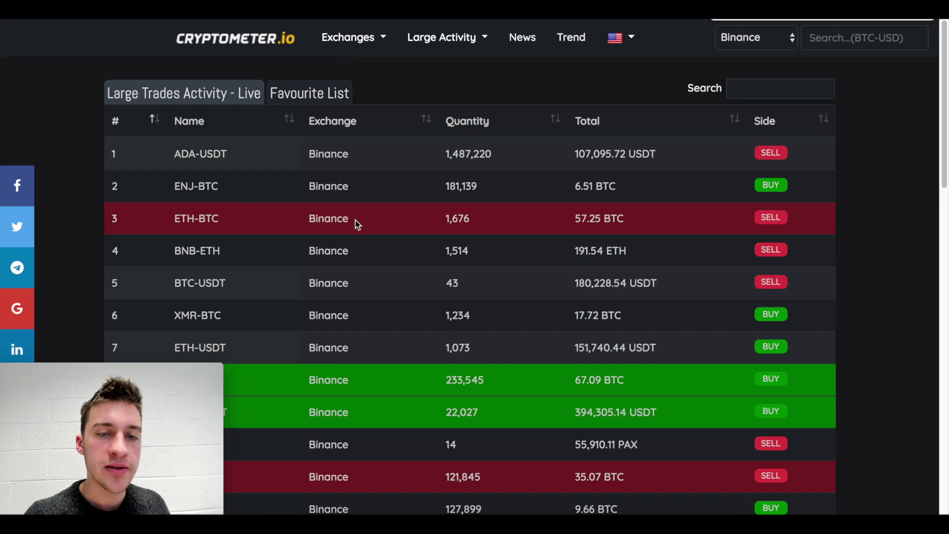
pyautogui.scroll(-1, 355, 223)
pyautogui.scroll(-2, 594, 235)
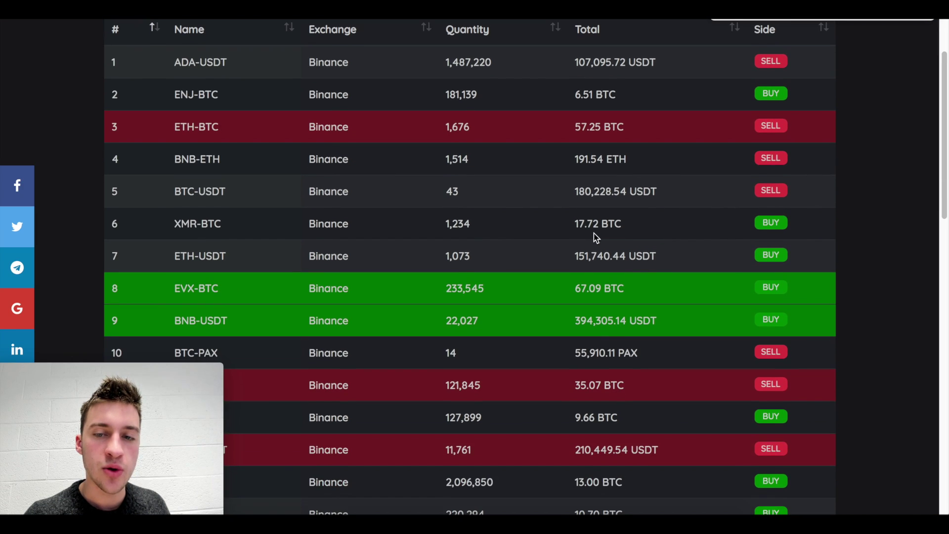
pyautogui.scroll(-1, 580, 277)
pyautogui.moveTo(577, 292); pyautogui.dragTo(649, 294)
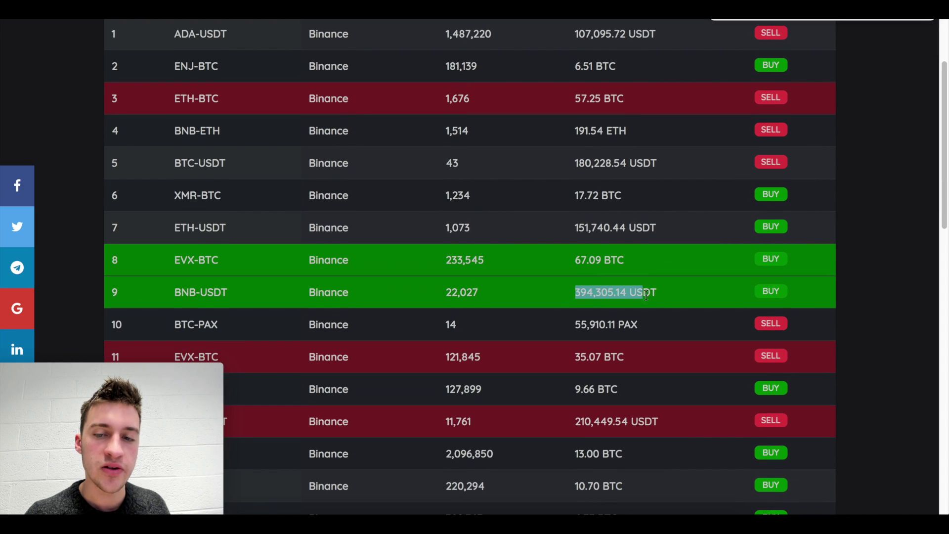
pyautogui.scroll(4, 544, 213)
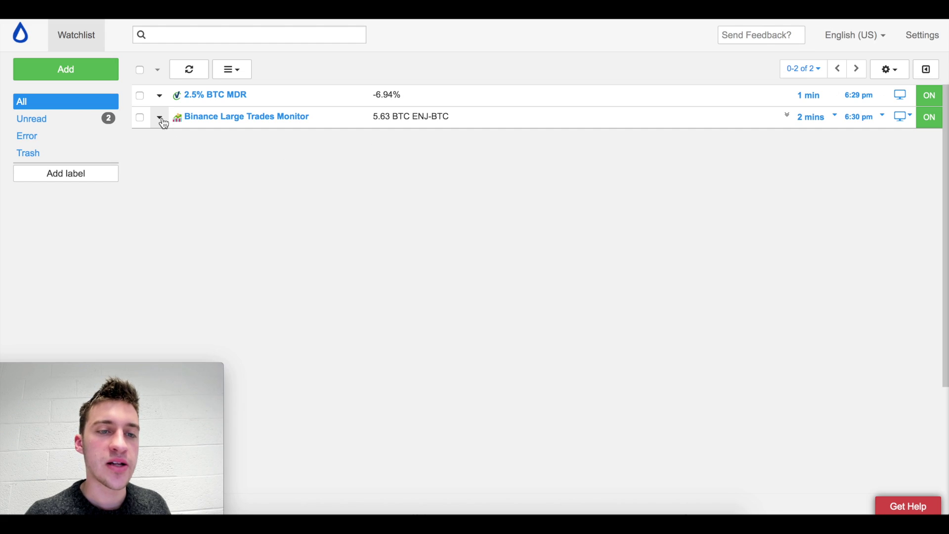
# Open the options of Binance Large Trades Monitor, review its conditions, and leave without saving
pyautogui.click(159, 117)
pyautogui.click(196, 159)
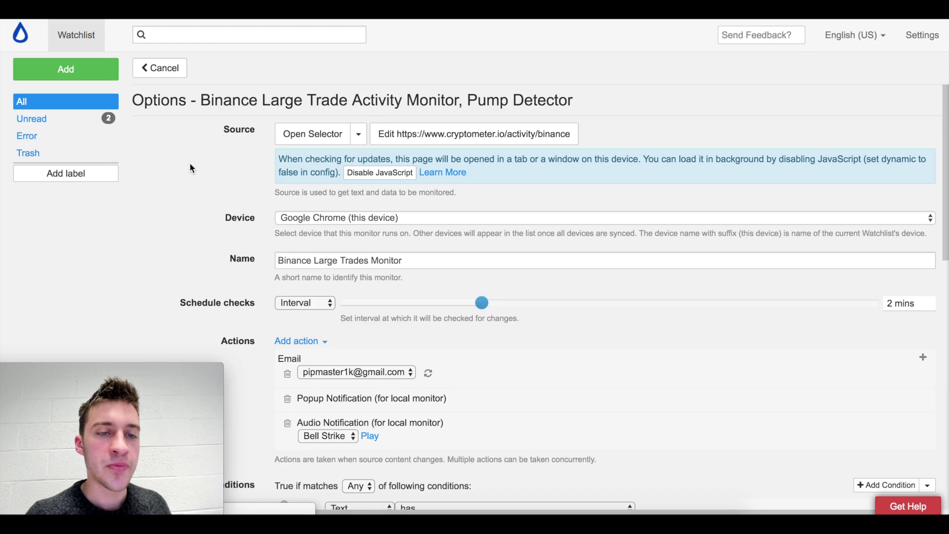
pyautogui.scroll(-10, 501, 376)
pyautogui.scroll(2, 500, 376)
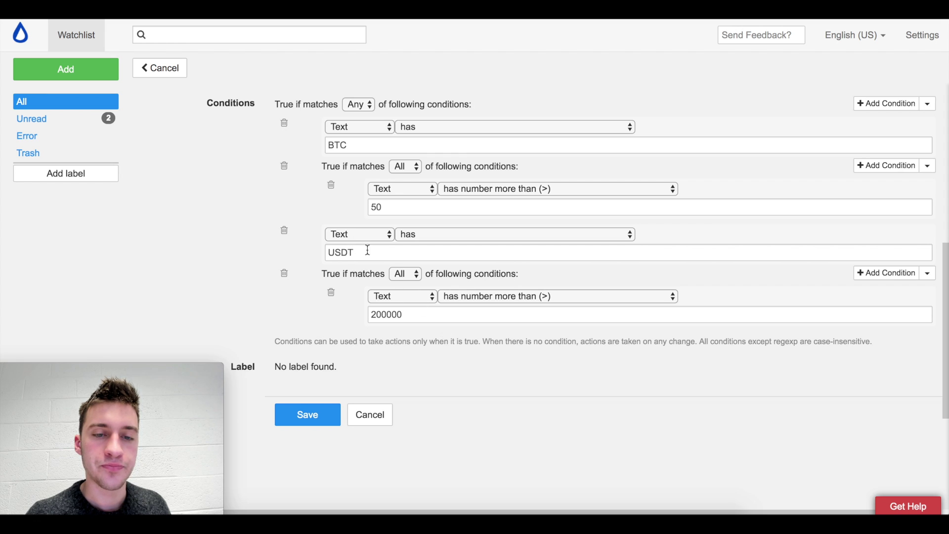
pyautogui.click(378, 414)
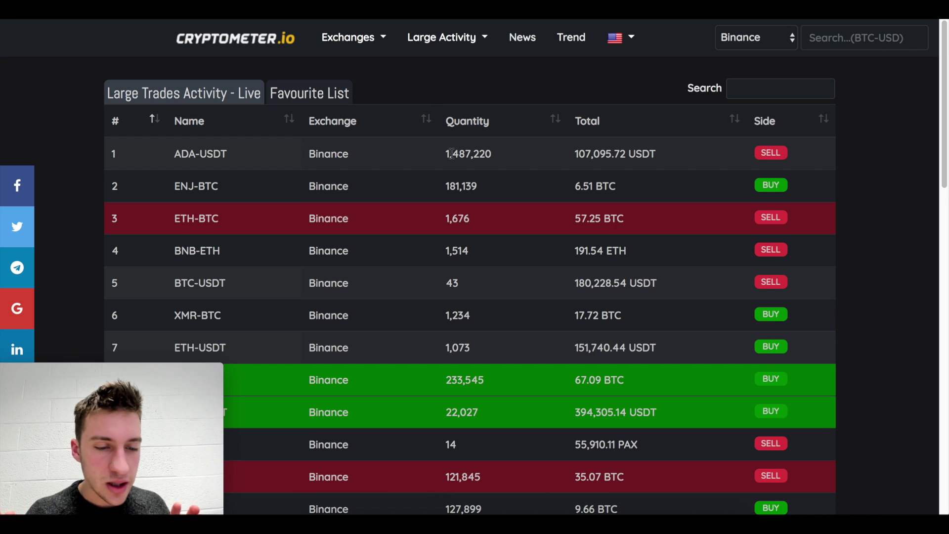
# Check the Favourite List on the Cryptometer.io large trades page and leave it
pyautogui.click(327, 97)
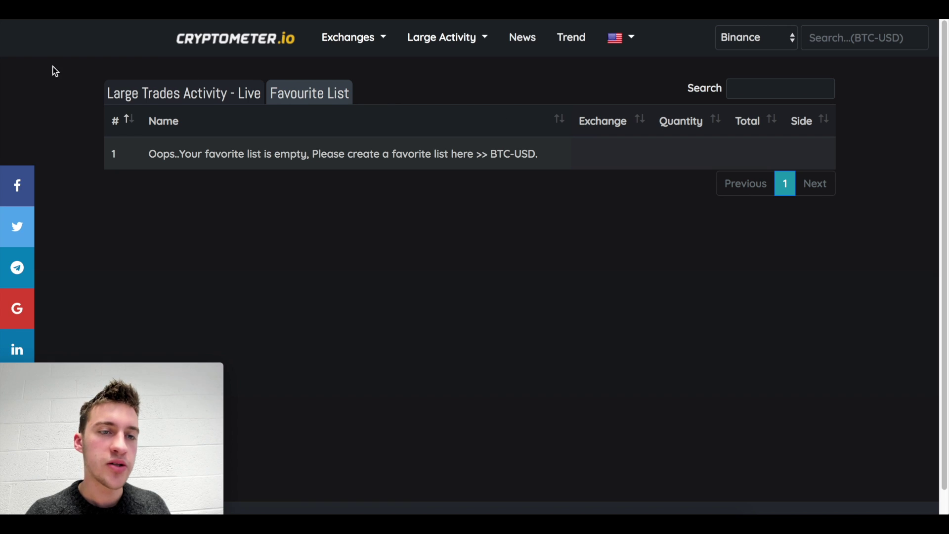
pyautogui.hotkey('alt', 'Left')
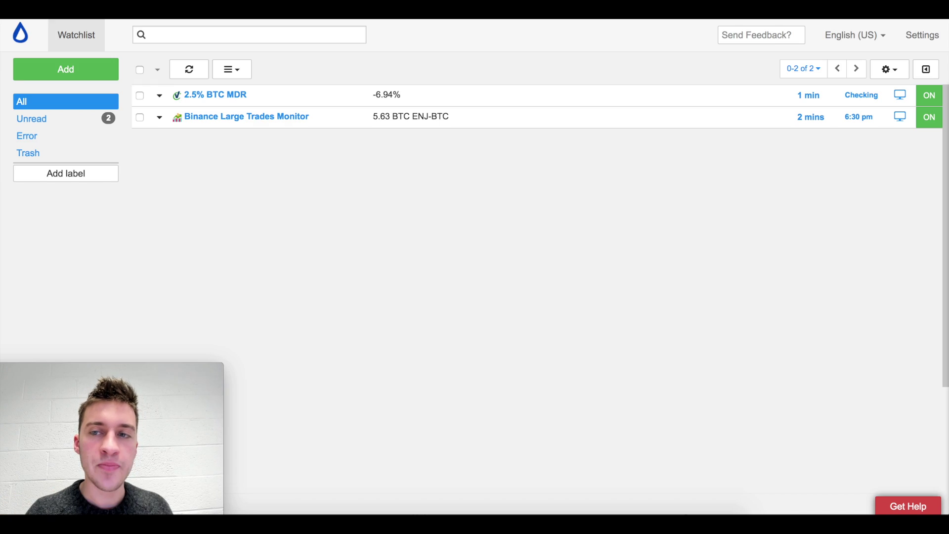
# Reopen the Binance monitor's source page from Distill, checking the newest Gmail alerts before viewing the live large trades
pyautogui.click(160, 117)
pyautogui.click(183, 140)
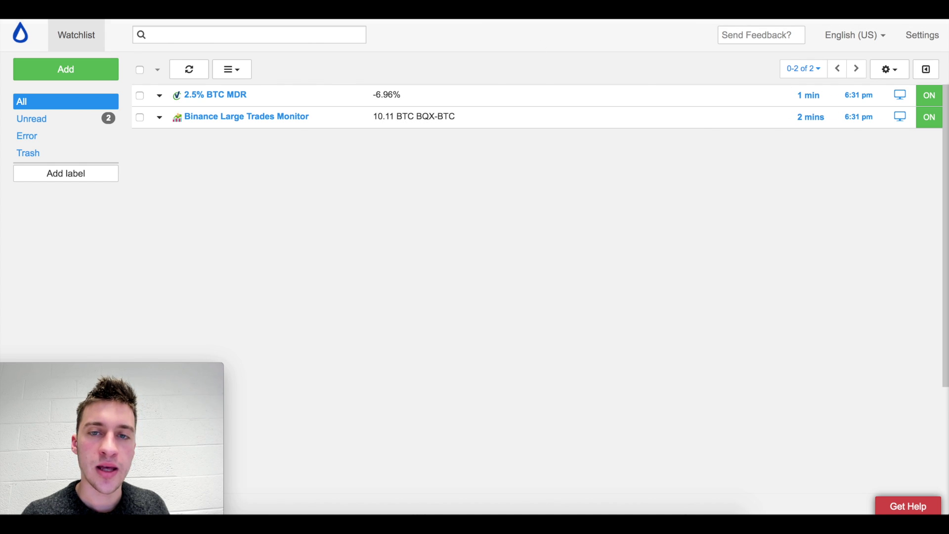
pyautogui.hotkey('ctrl', 'Tab')
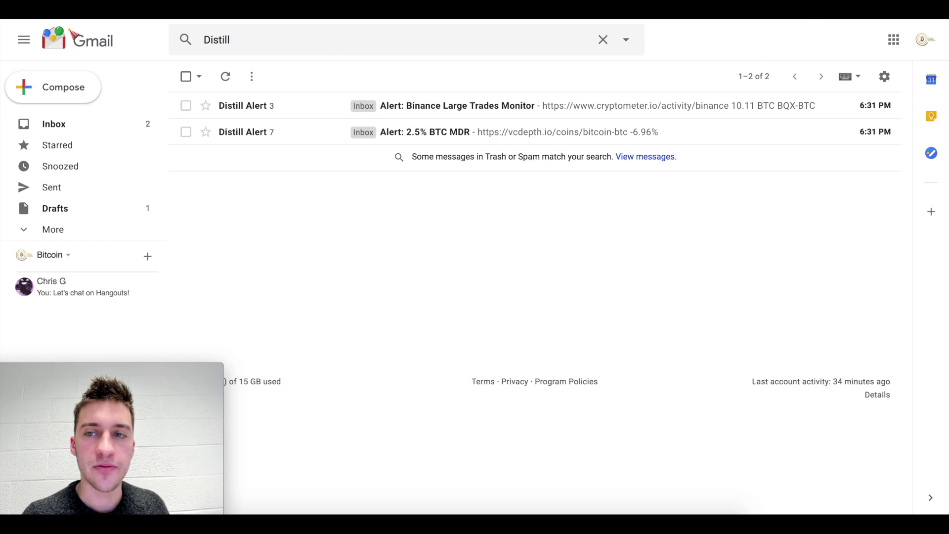
pyautogui.hotkey('ctrl', 'shift', 'Tab')
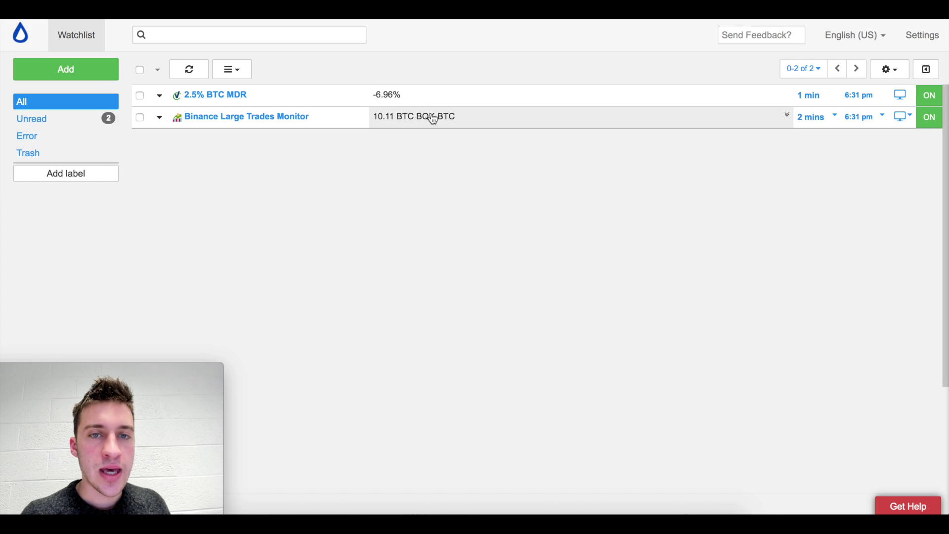
pyautogui.hotkey('ctrl', 'Tab')
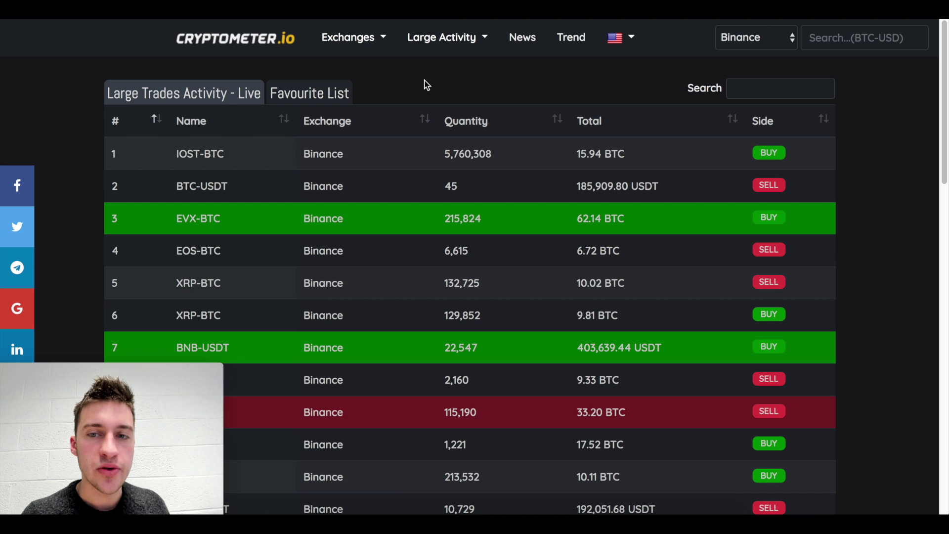
# Search the live large trades table for "FET", examine the matching trades, and clear the search
pyautogui.click(741, 95)
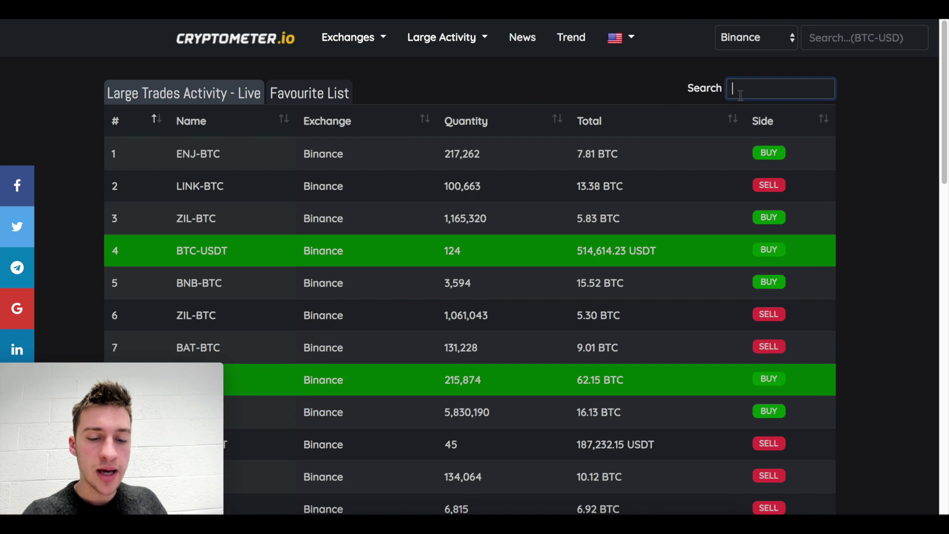
pyautogui.write('FET')
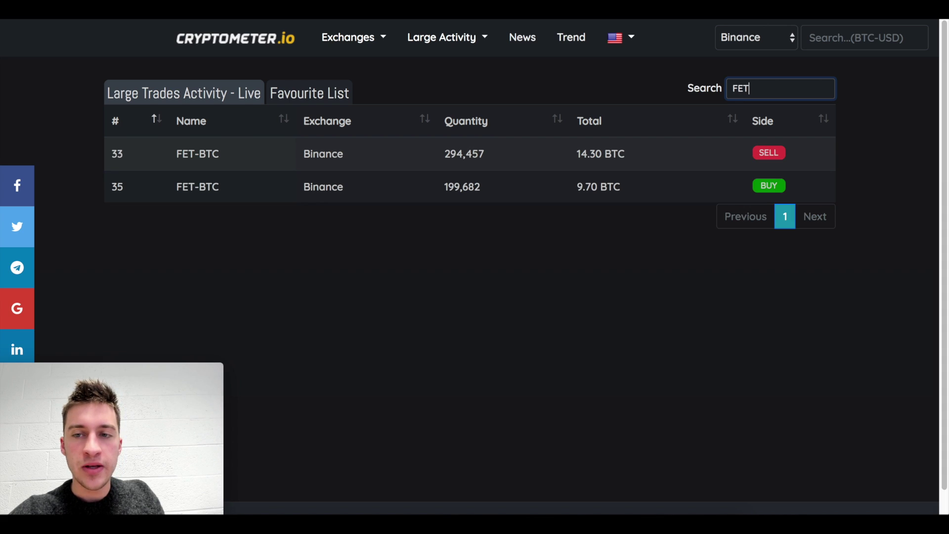
pyautogui.click(394, 272)
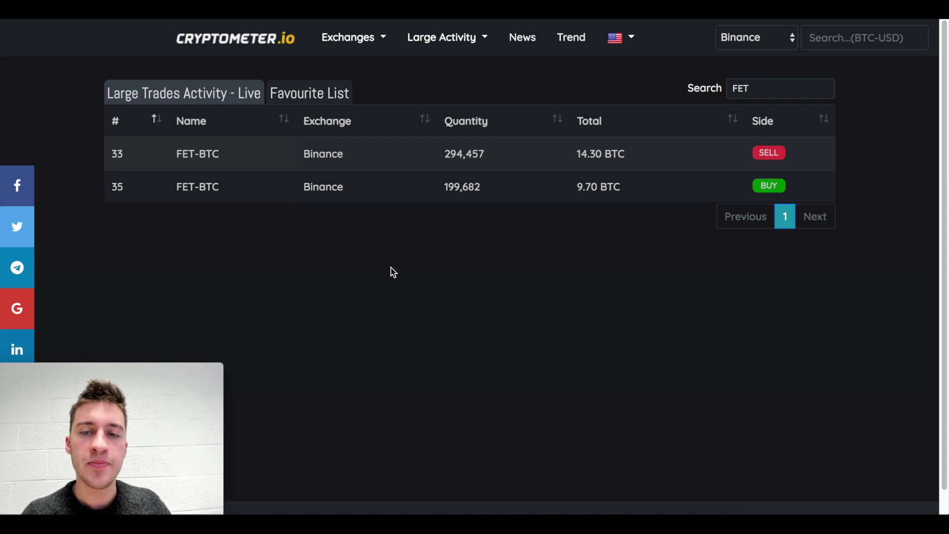
pyautogui.click(811, 87)
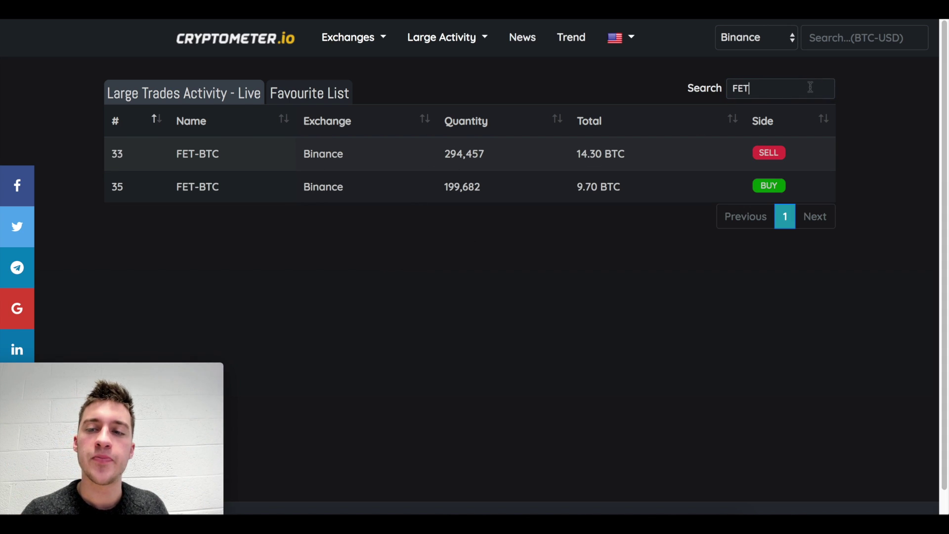
pyautogui.press('BackSpace')
pyautogui.press('BackSpace')
pyautogui.press('BackSpace')
# Look over the exchanges offered for Large Activity on Cryptometer.io without choosing one
pyautogui.click(459, 38)
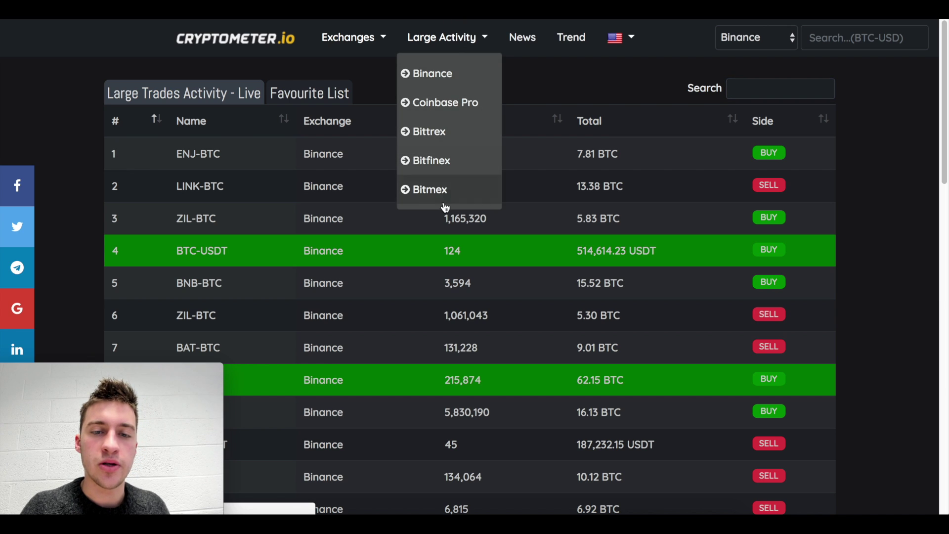
pyautogui.click(540, 68)
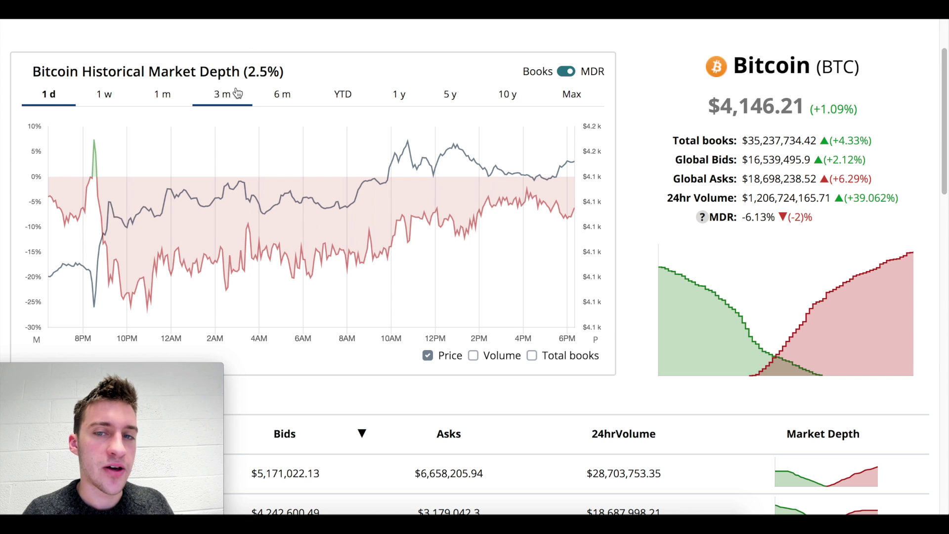
# Return from the Bitcoin depth page to the VCDepth.io home page and view its coin table with the 2.5% MDR values
pyautogui.scroll(2, 236, 87)
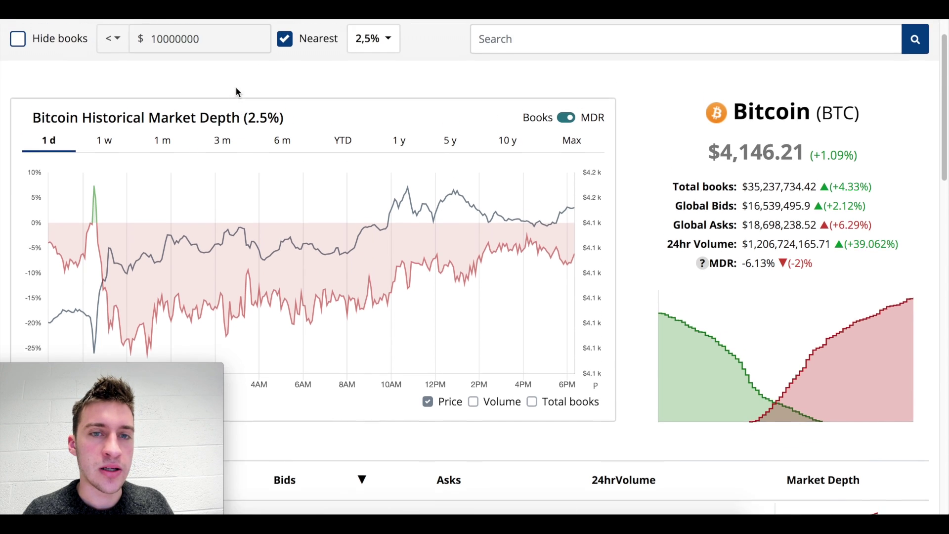
pyautogui.click(106, 52)
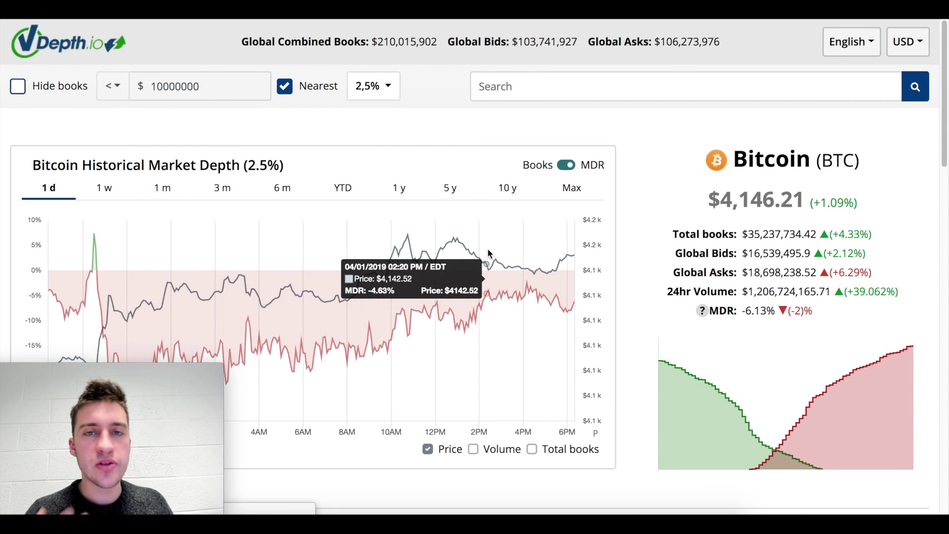
pyautogui.scroll(-3, 488, 251)
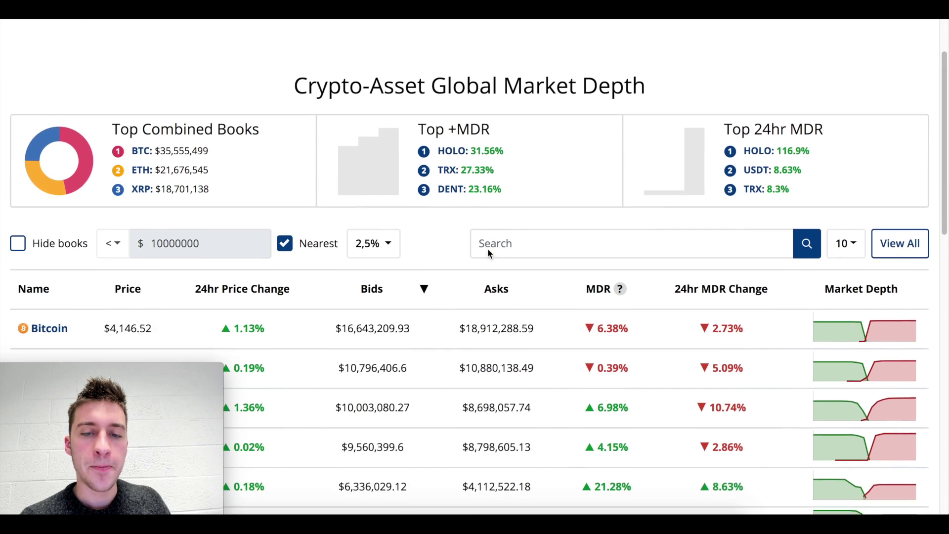
pyautogui.scroll(-3, 488, 251)
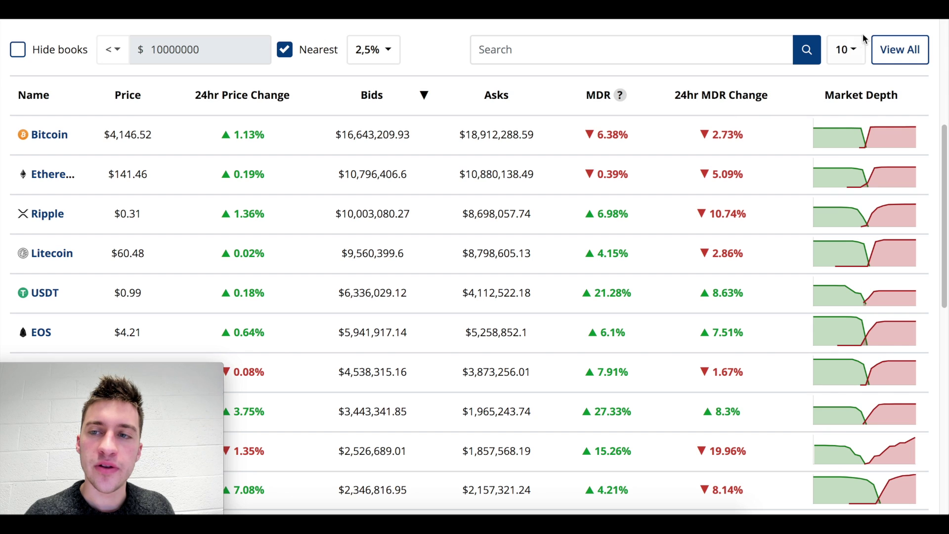
pyautogui.click(887, 21)
pyautogui.click(614, 70)
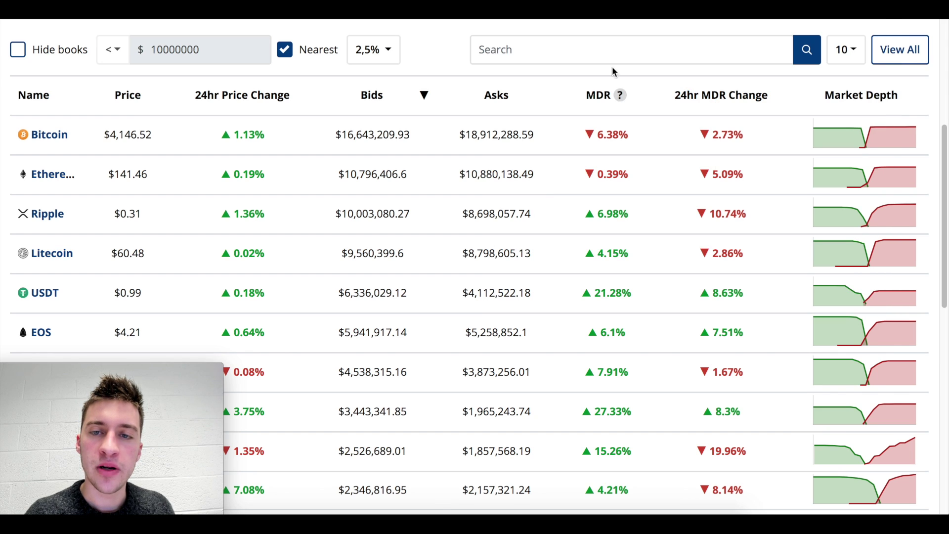
pyautogui.scroll(-1, 548, 196)
pyautogui.scroll(1, 548, 196)
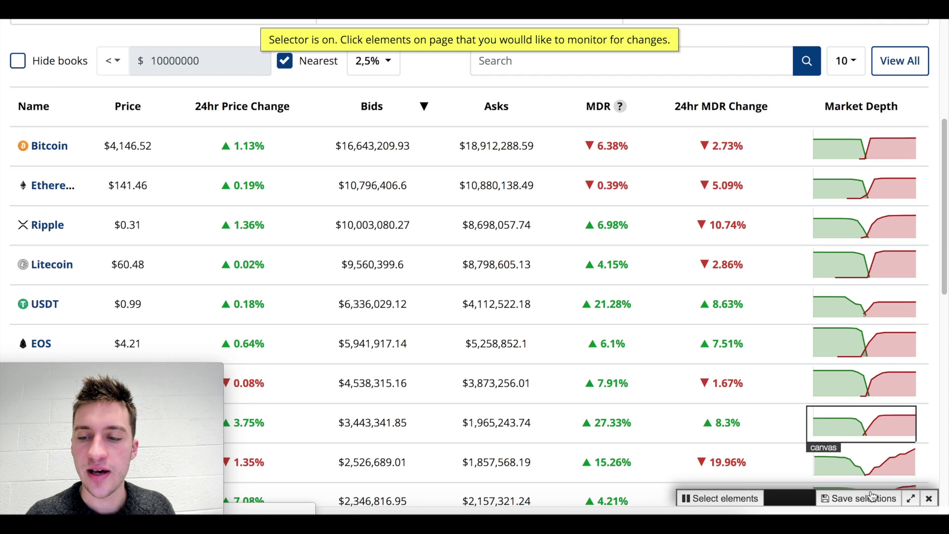
pyautogui.click(929, 498)
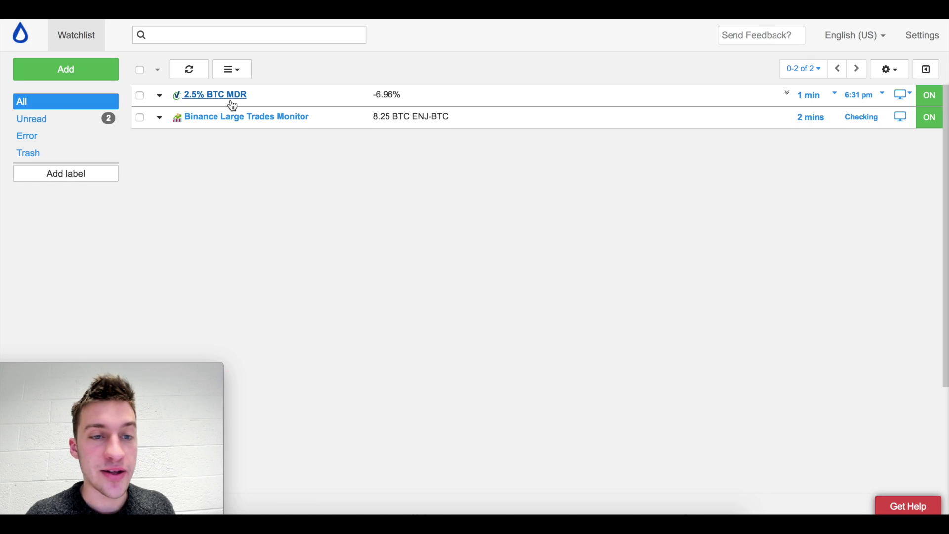
# Delete the Audio Notification action from the Binance Large Trades Monitor in the Distill watchlist
pyautogui.click(159, 118)
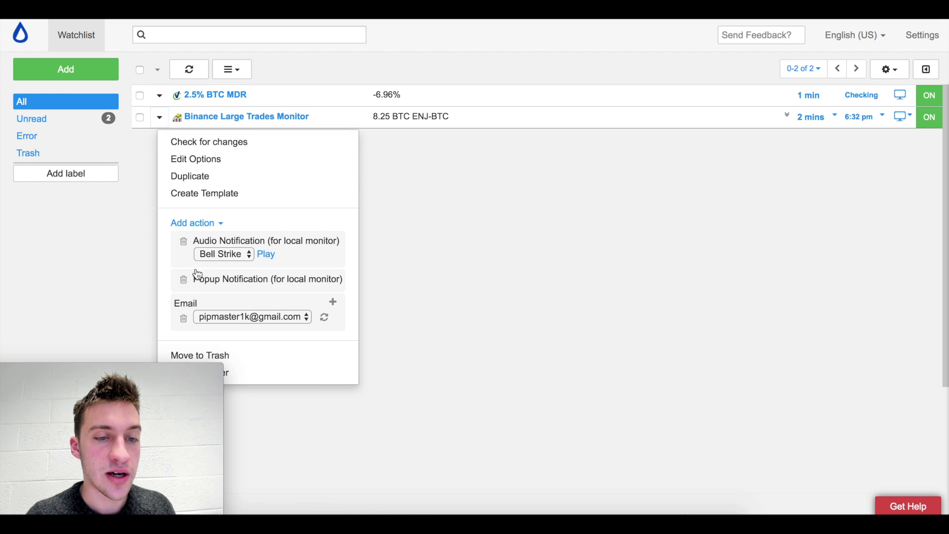
pyautogui.click(184, 242)
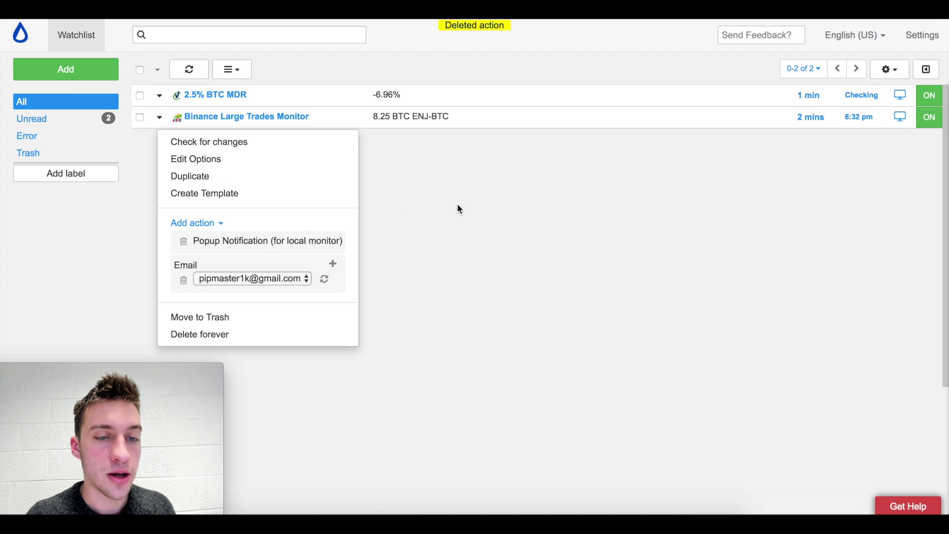
pyautogui.click(458, 203)
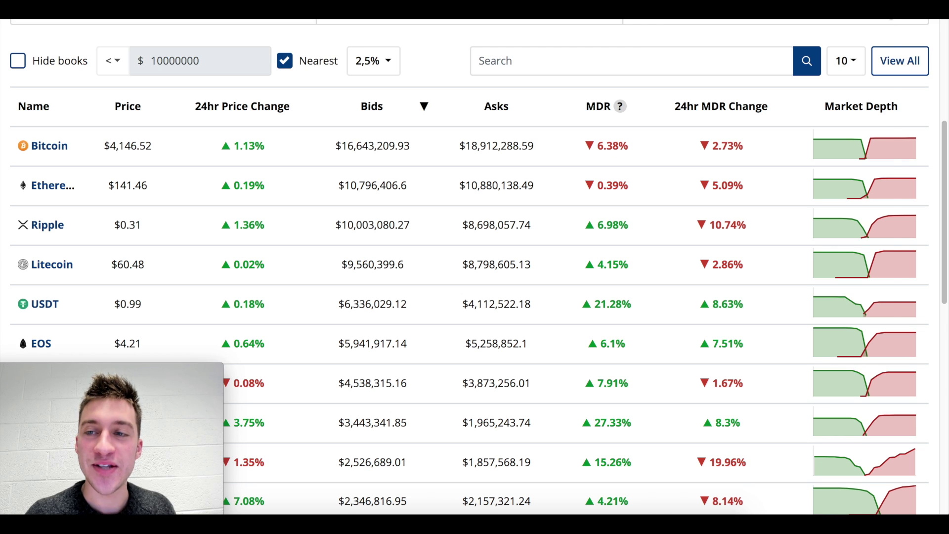
# Start Distill's element selector on the VCDepth.io coin table and select the names Bitcoin, Ethereum, Ripple and Litecoin
pyautogui.click(595, 67)
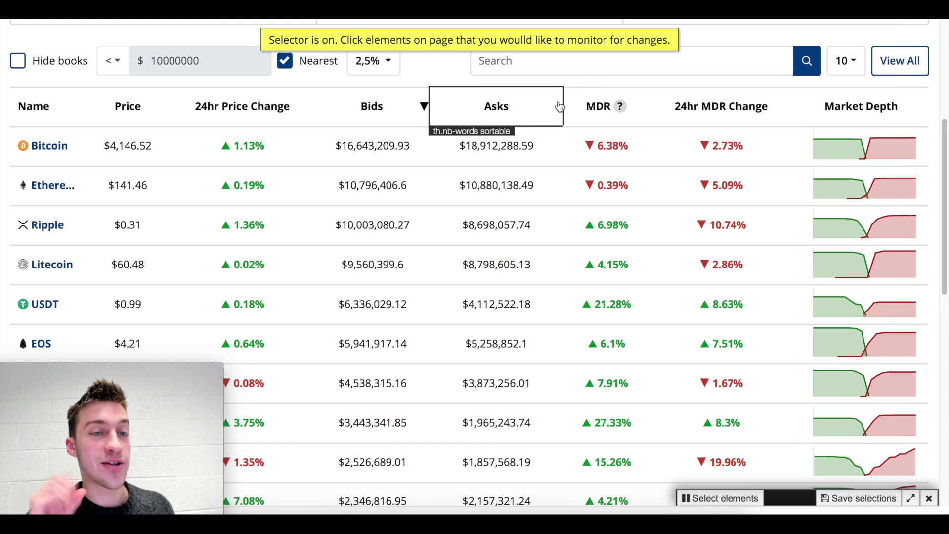
pyautogui.scroll(-1, 72, 155)
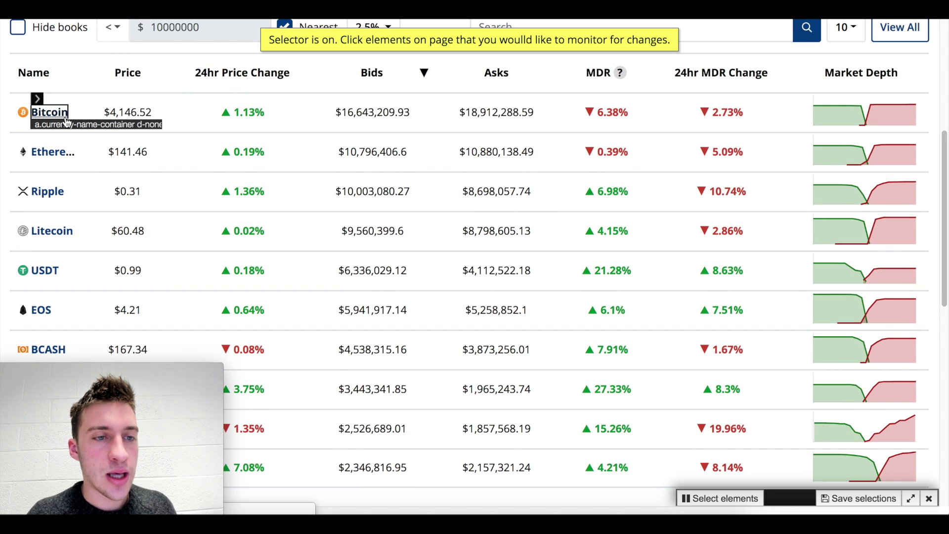
pyautogui.click(68, 124)
pyautogui.click(55, 153)
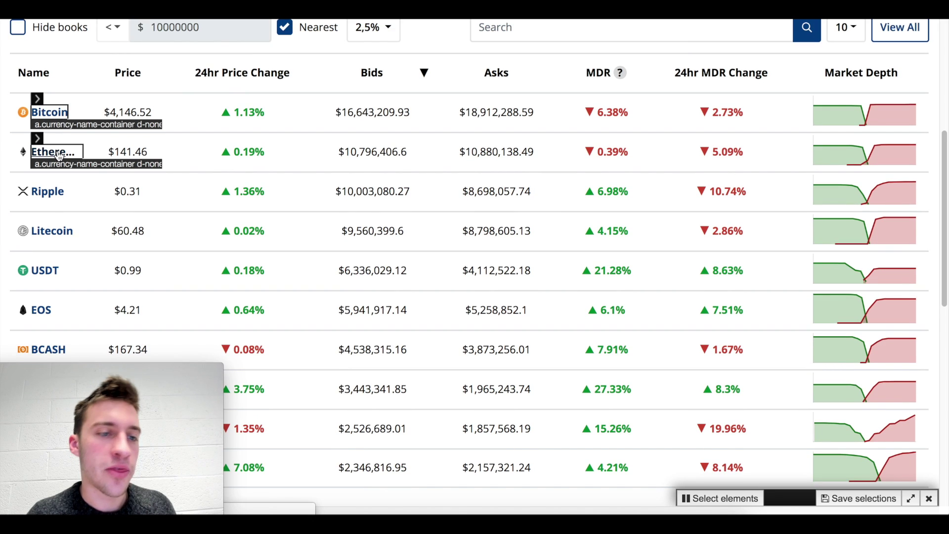
pyautogui.click(55, 197)
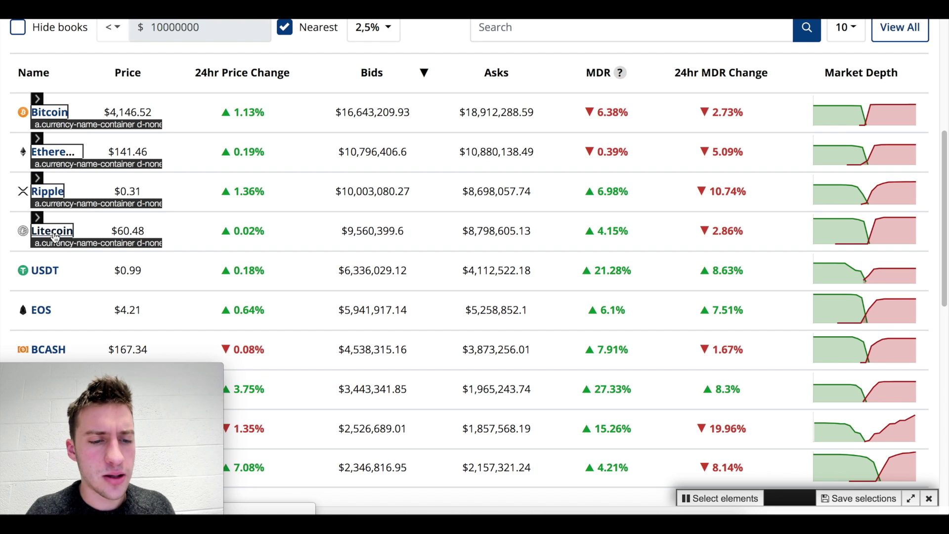
pyautogui.click(54, 238)
# Add the MDR values of Bitcoin, Ethereum, Ripple and Litecoin to the monitored elements and save the selections
pyautogui.scroll(1, 55, 238)
pyautogui.click(610, 131)
pyautogui.click(609, 173)
pyautogui.click(610, 212)
pyautogui.click(611, 254)
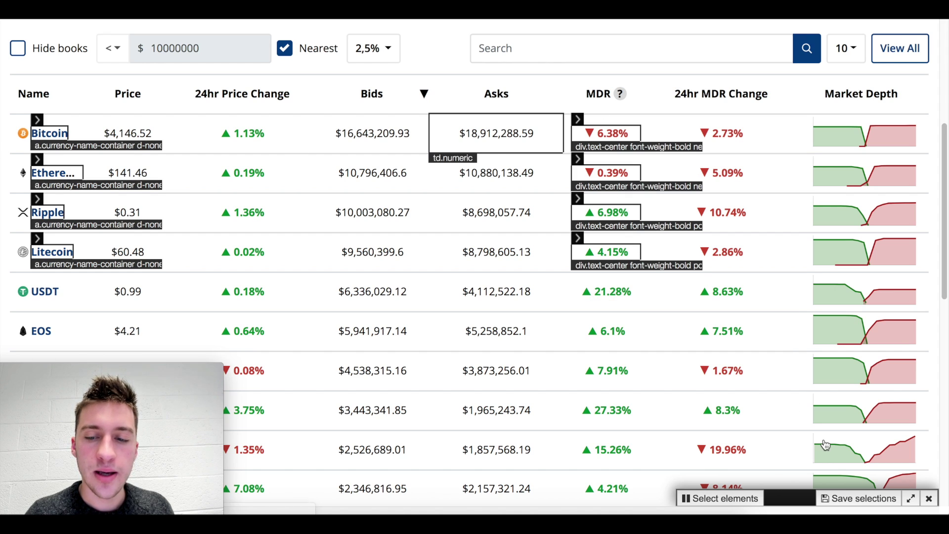
pyautogui.click(858, 498)
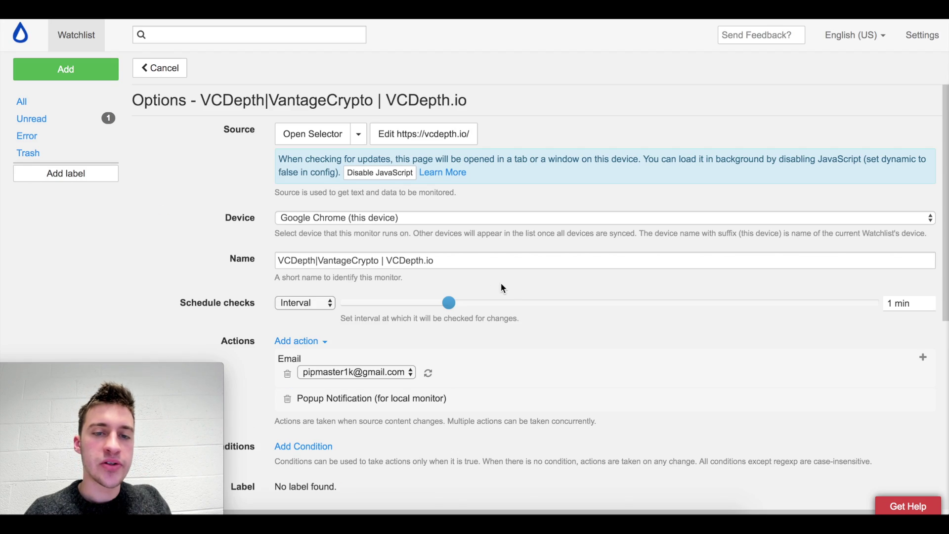
# Name the new monitor "2.5% Multi MDR"
pyautogui.tripleClick(420, 262)
pyautogui.write('2.5')
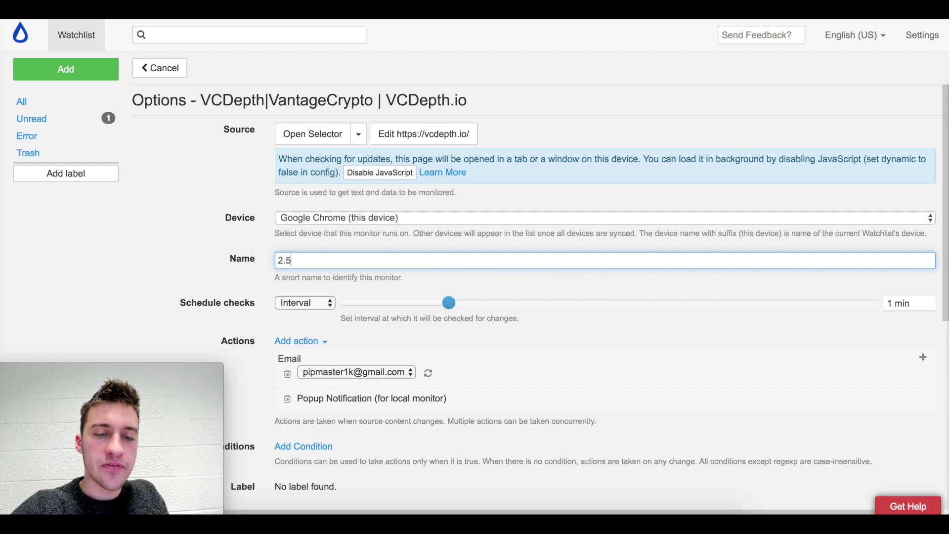
pyautogui.write('% Multi MDR')
# Add a first condition to the monitor and set the conditions to match Any
pyautogui.scroll(-3, 445, 231)
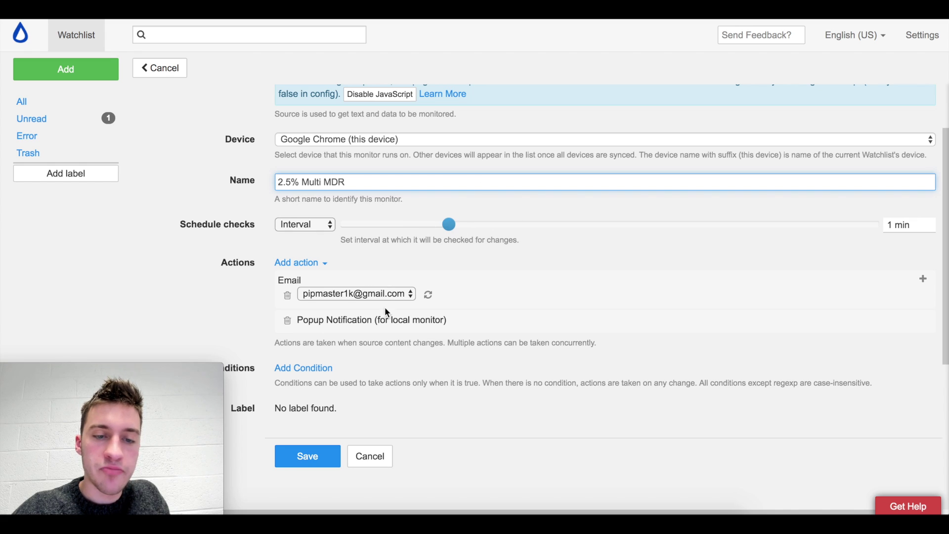
pyautogui.scroll(-3, 473, 230)
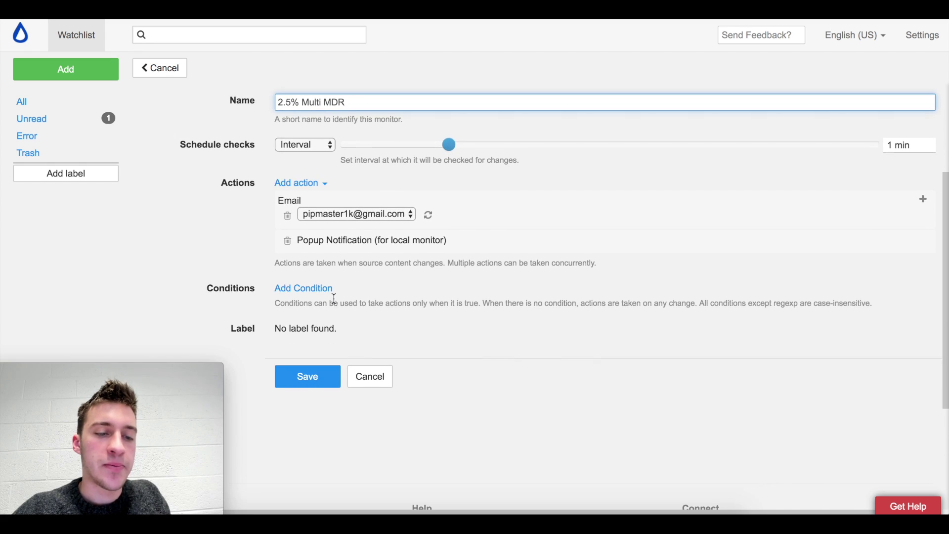
pyautogui.click(321, 289)
pyautogui.scroll(-2, 368, 291)
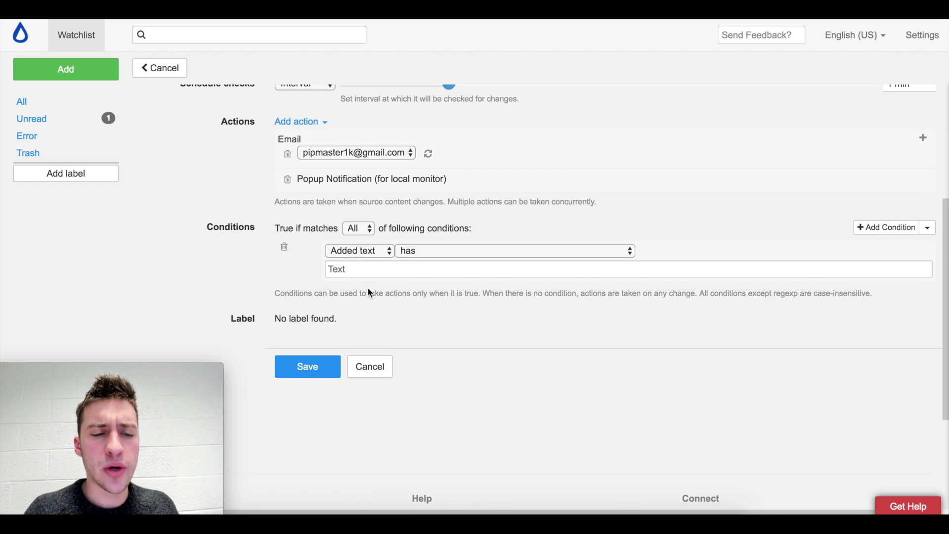
pyautogui.click(430, 295)
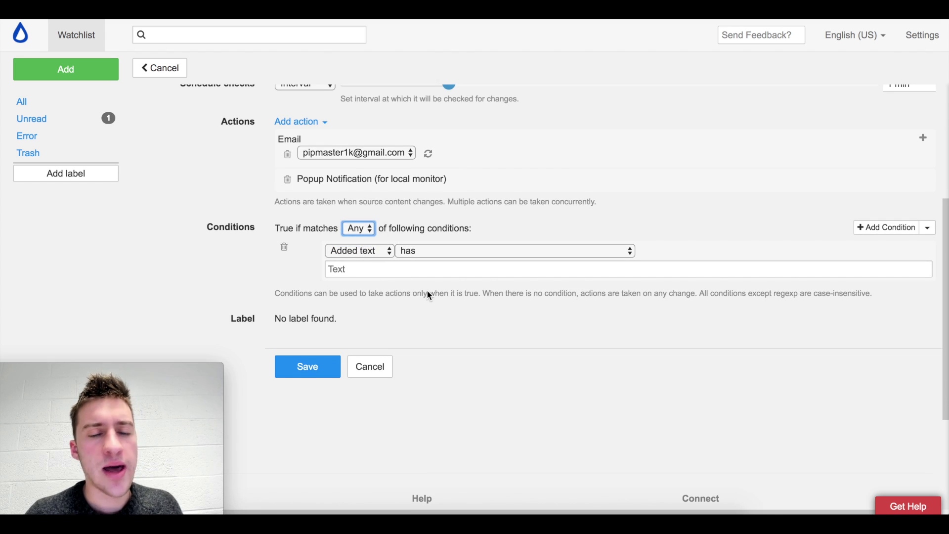
# Set the first condition to Text "has number more than (>)" 5
pyautogui.click(369, 251)
pyautogui.click(369, 240)
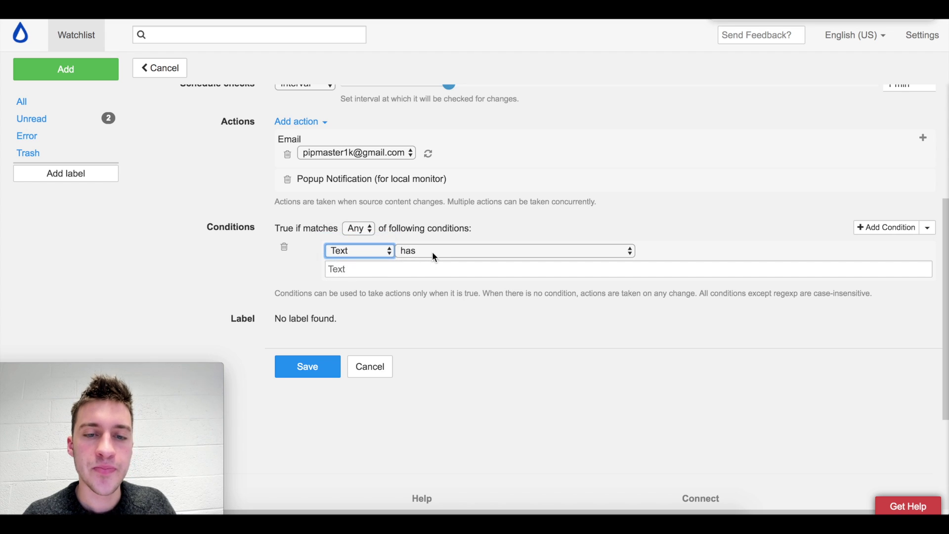
pyautogui.click(433, 251)
pyautogui.click(427, 288)
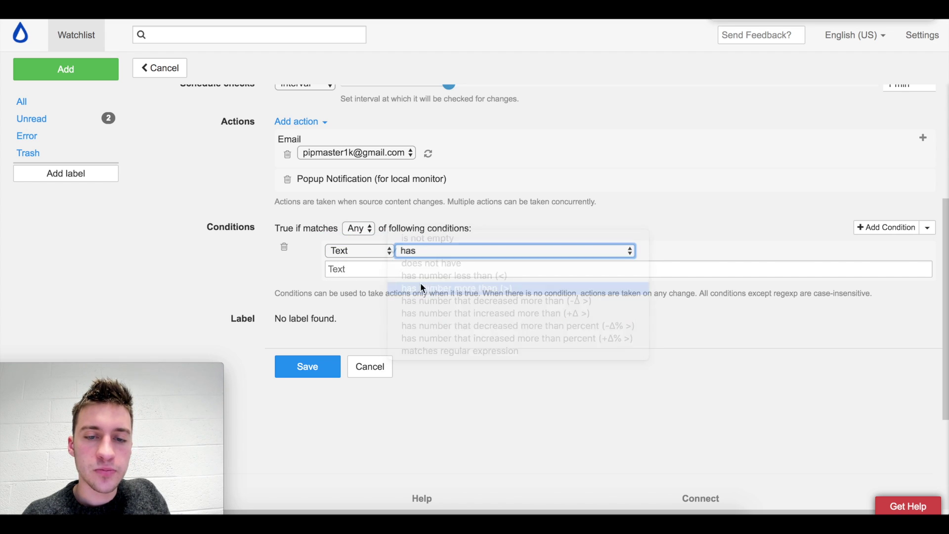
pyautogui.write('5')
# Add a second condition for Text "has number less than (<)" -5
pyautogui.click(883, 227)
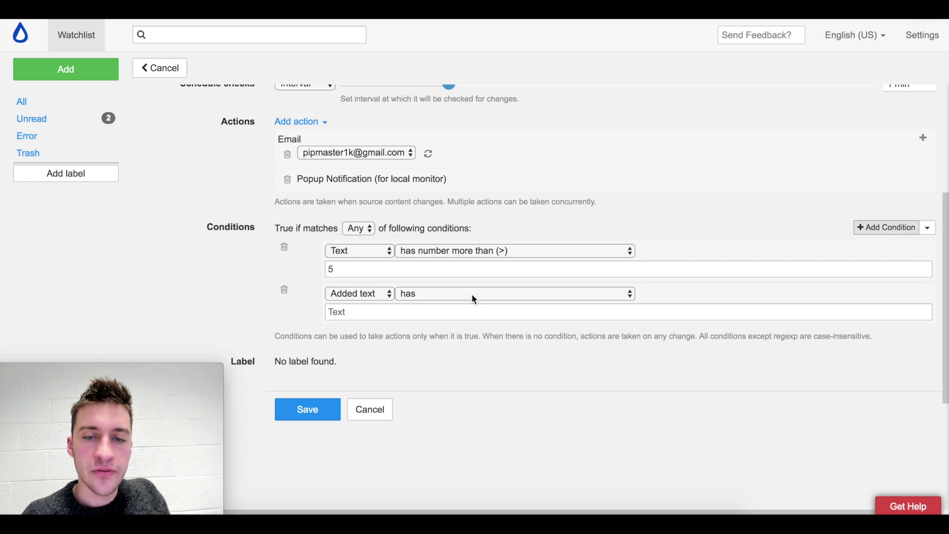
pyautogui.click(414, 293)
pyautogui.click(395, 317)
pyautogui.click(388, 311)
pyautogui.write('-5')
pyautogui.click(360, 293)
pyautogui.click(339, 278)
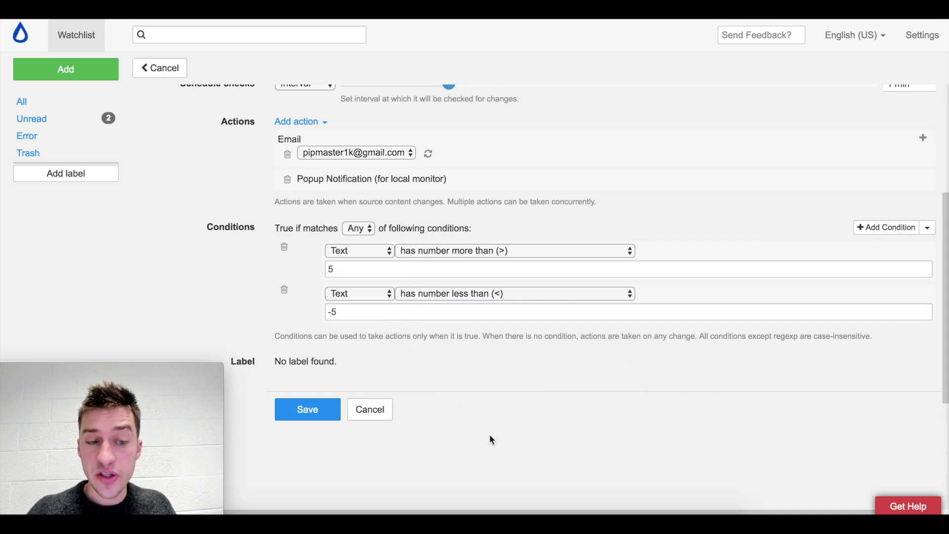
# Add a third condition for Text "has number that increased more than (+Δ >)" 5
pyautogui.scroll(-1, 482, 335)
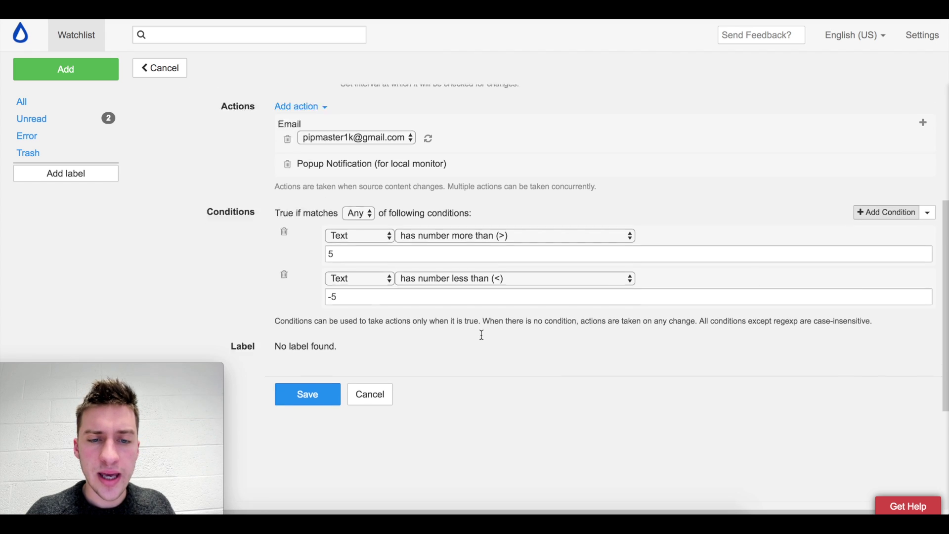
pyautogui.scroll(-2, 482, 335)
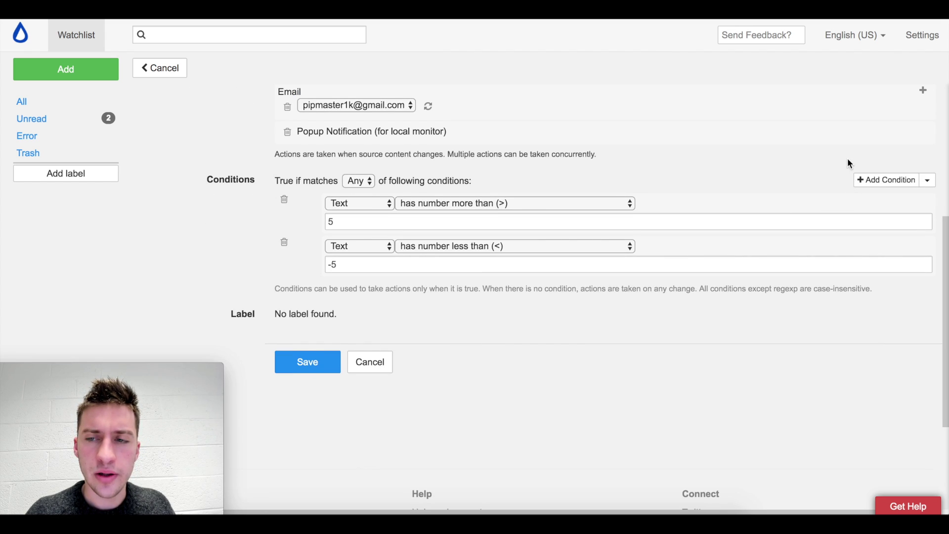
pyautogui.scroll(-1, 861, 163)
pyautogui.click(888, 168)
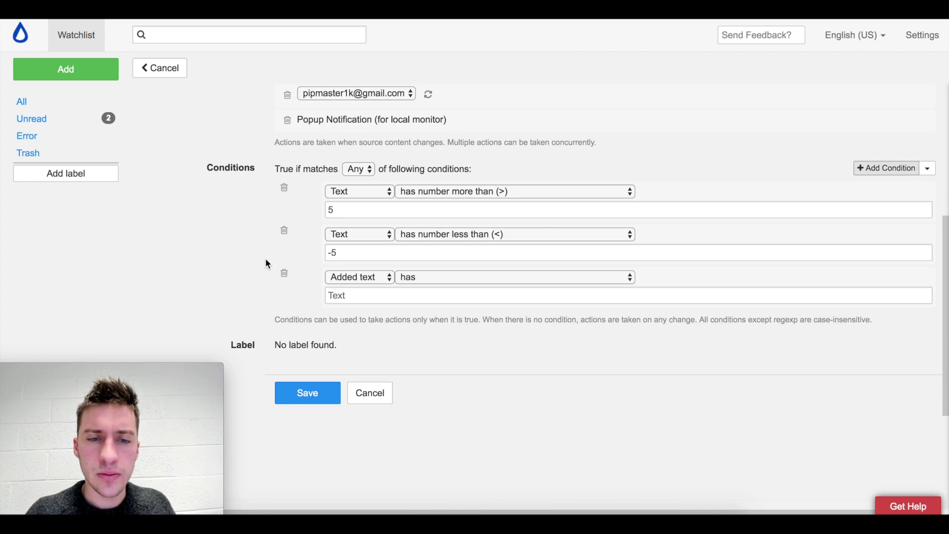
pyautogui.click(373, 277)
pyautogui.click(383, 263)
pyautogui.click(416, 280)
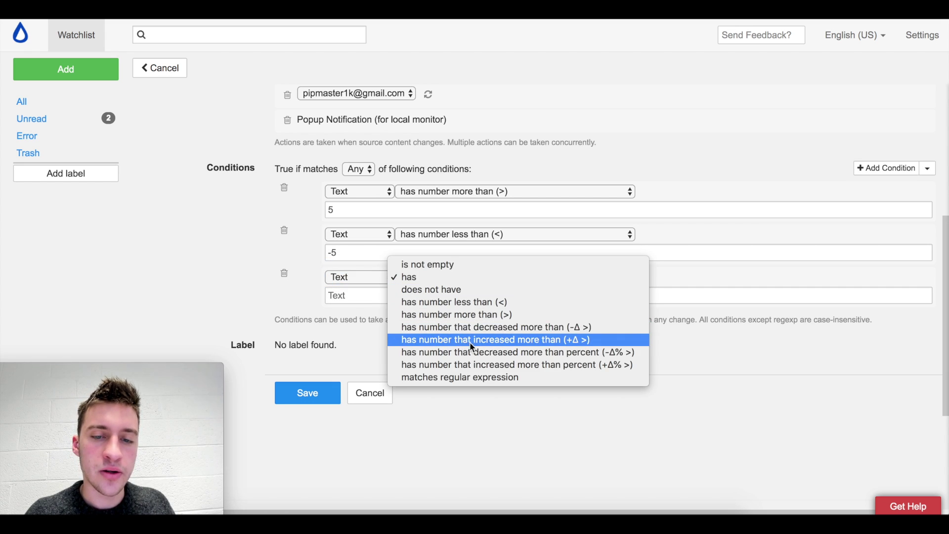
pyautogui.click(471, 340)
pyautogui.click(401, 297)
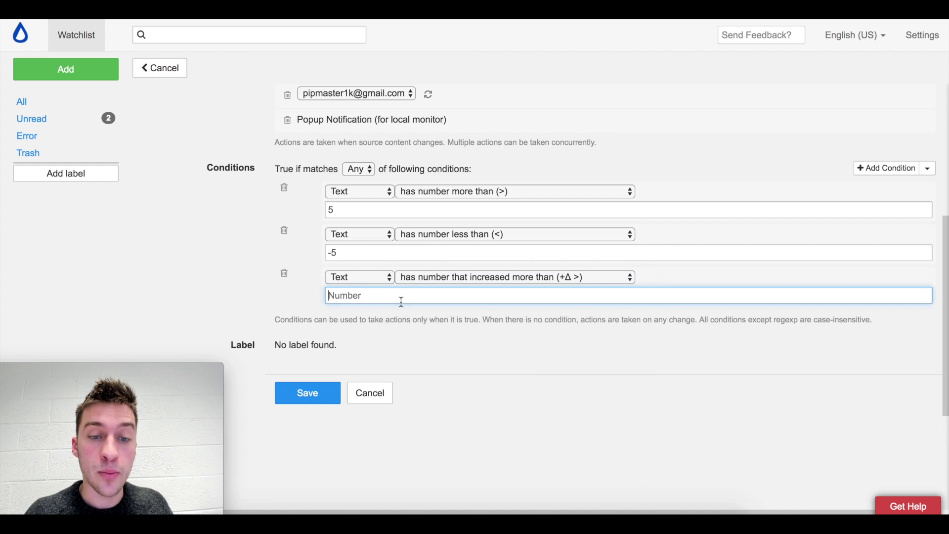
pyautogui.write('5')
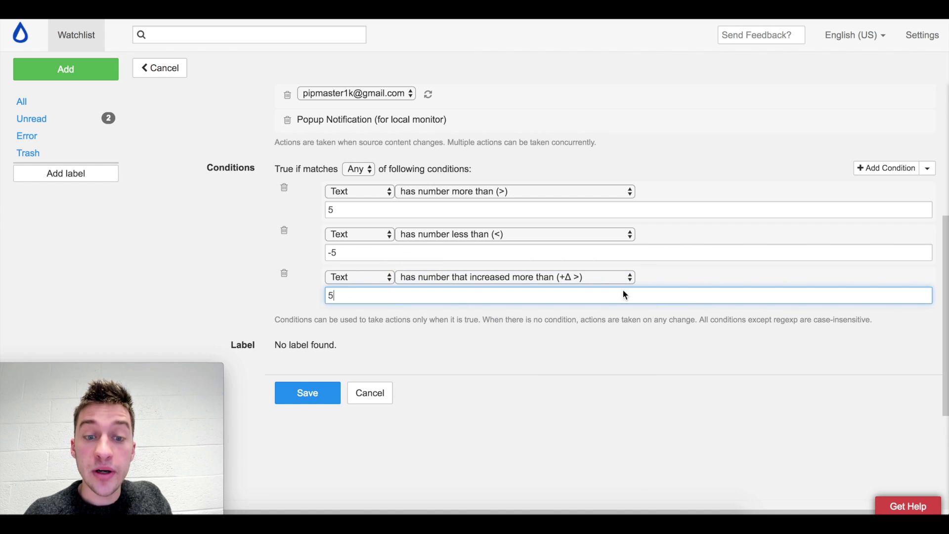
# Add a fourth condition for Text "has number that decreased more than (-Δ >)" 5
pyautogui.click(885, 168)
pyautogui.click(364, 320)
pyautogui.click(364, 307)
pyautogui.click(408, 322)
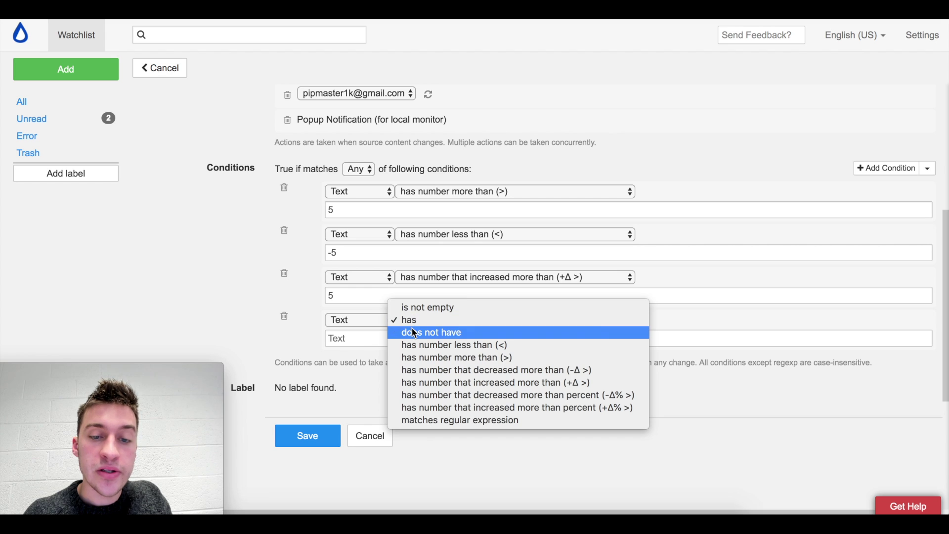
pyautogui.click(434, 370)
pyautogui.write('5')
pyautogui.scroll(-1, 474, 424)
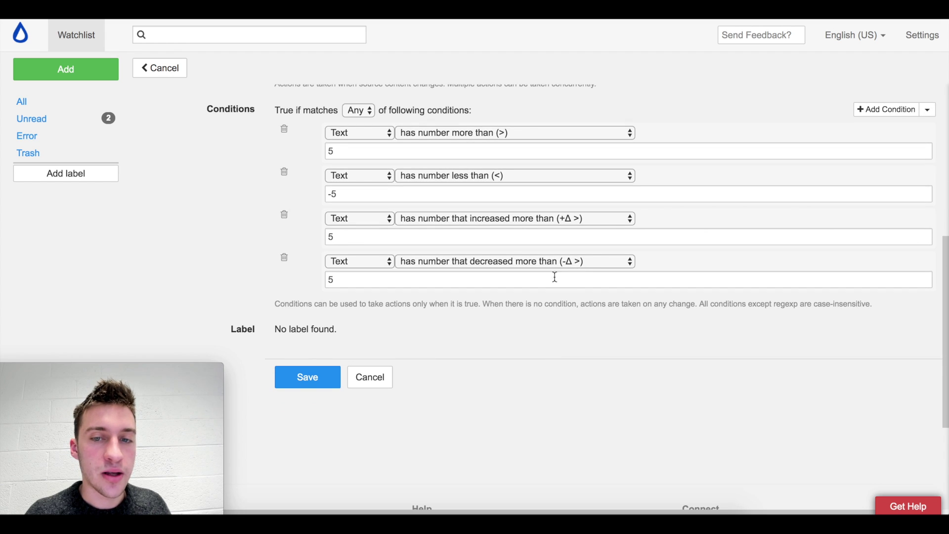
pyautogui.scroll(-1, 491, 389)
pyautogui.scroll(2, 503, 354)
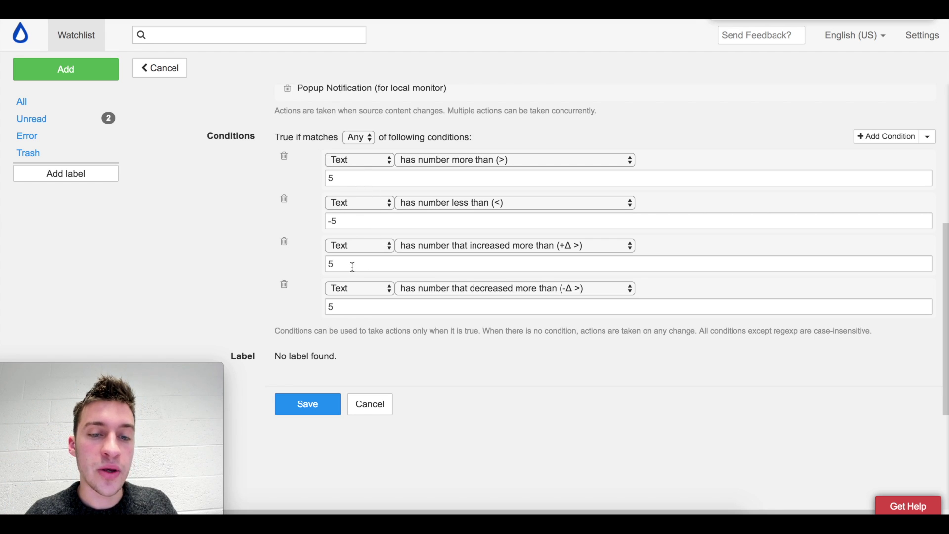
pyautogui.scroll(1, 383, 318)
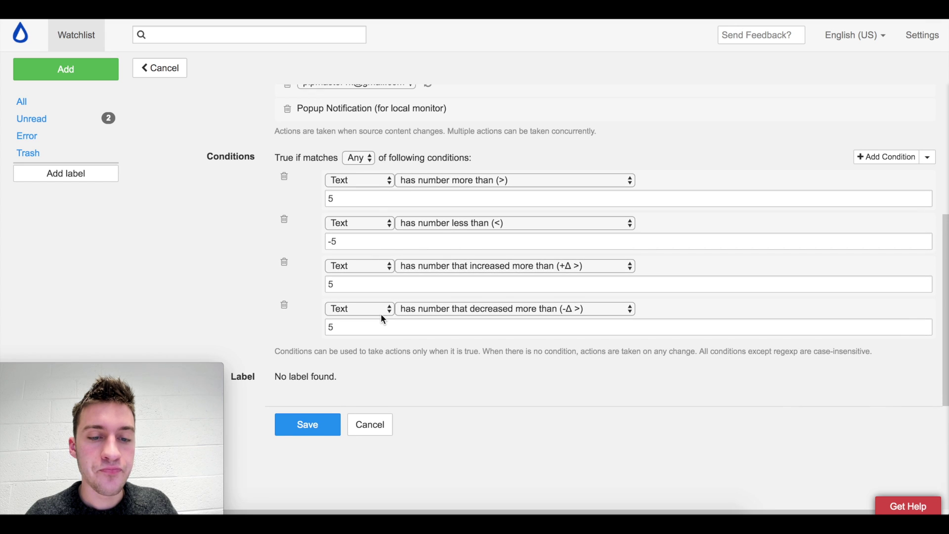
# Save the 2.5% Multi MDR monitor with its four conditions and open its options in the watchlist
pyautogui.click(326, 426)
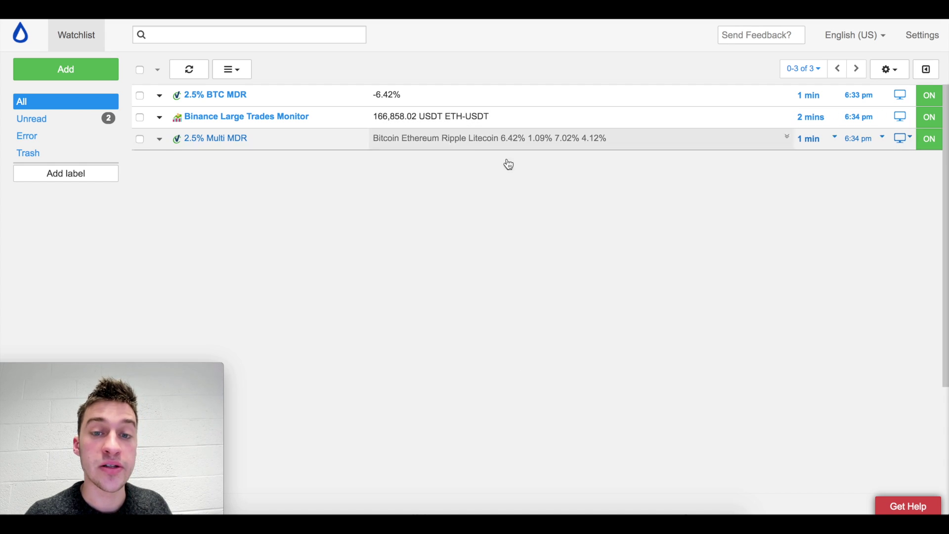
pyautogui.click(159, 140)
pyautogui.click(166, 148)
pyautogui.click(166, 148)
pyautogui.click(169, 158)
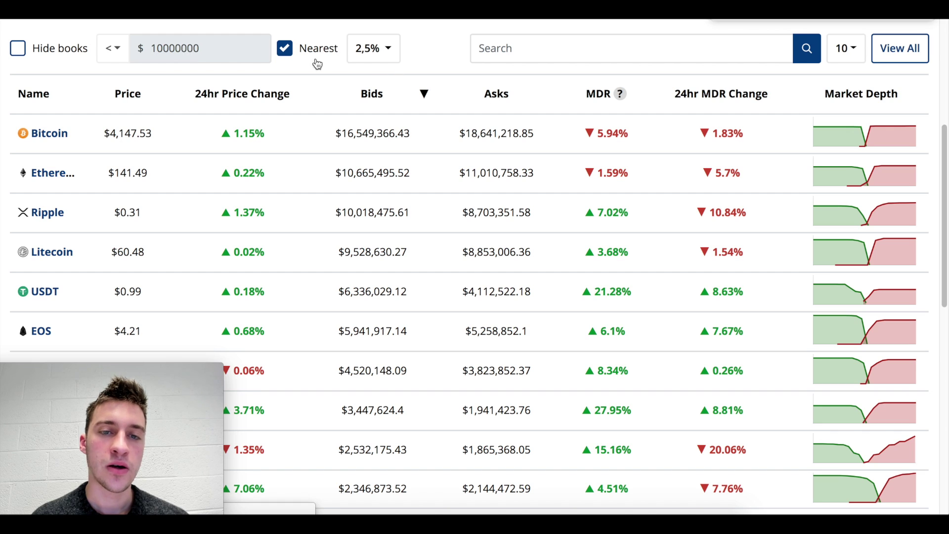
# Examine the MDR values of Bitcoin, Ethereum, Ripple and Litecoin in the VCDepth coin table
pyautogui.scroll(1, 402, 121)
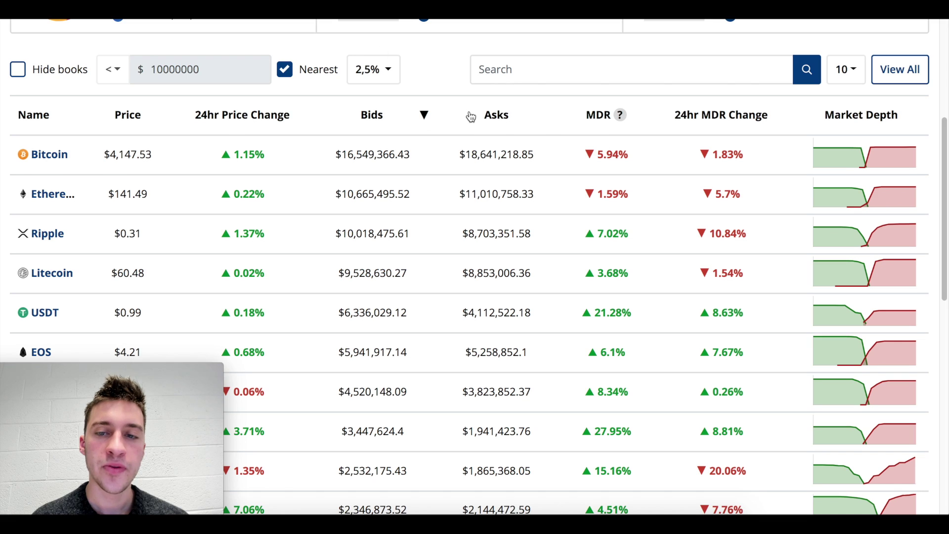
pyautogui.moveTo(594, 155); pyautogui.dragTo(629, 156)
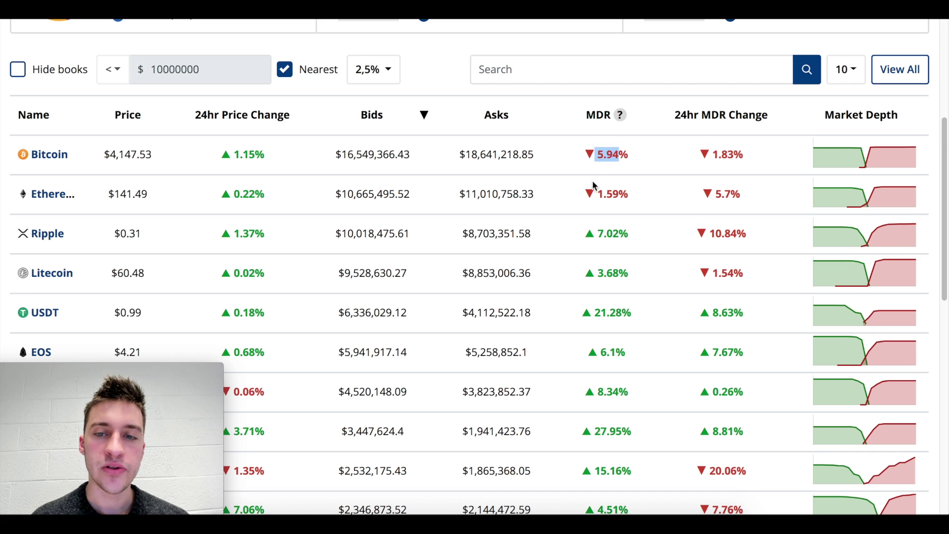
pyautogui.moveTo(595, 193); pyautogui.dragTo(636, 196)
pyautogui.doubleClick(615, 234)
pyautogui.moveTo(579, 277); pyautogui.dragTo(657, 273)
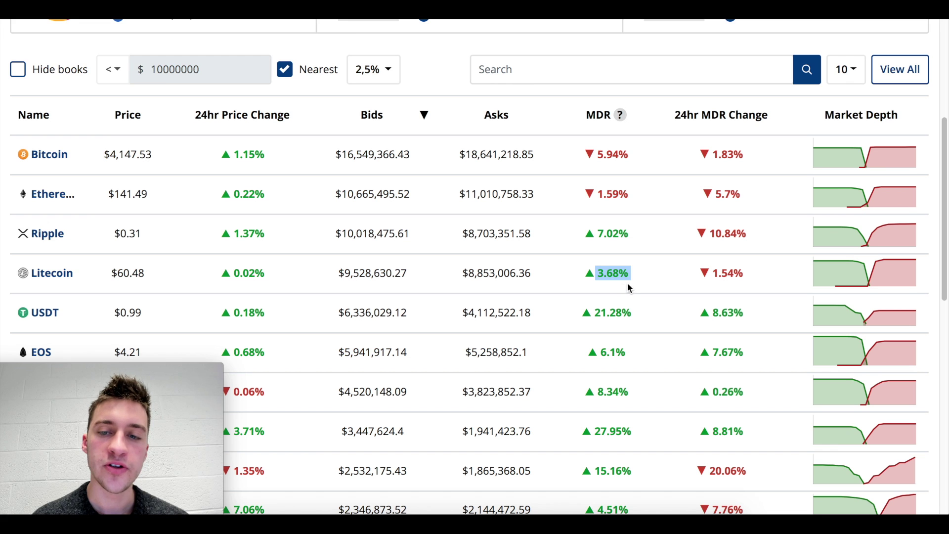
pyautogui.click(599, 271)
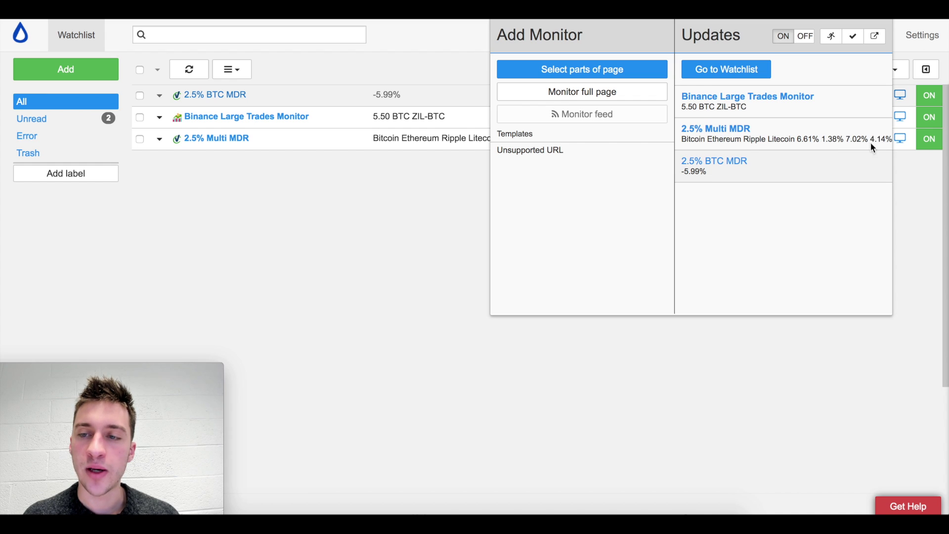
# Run a fresh check of the monitors from Distill's updates popup and close the popup
pyautogui.click(827, 37)
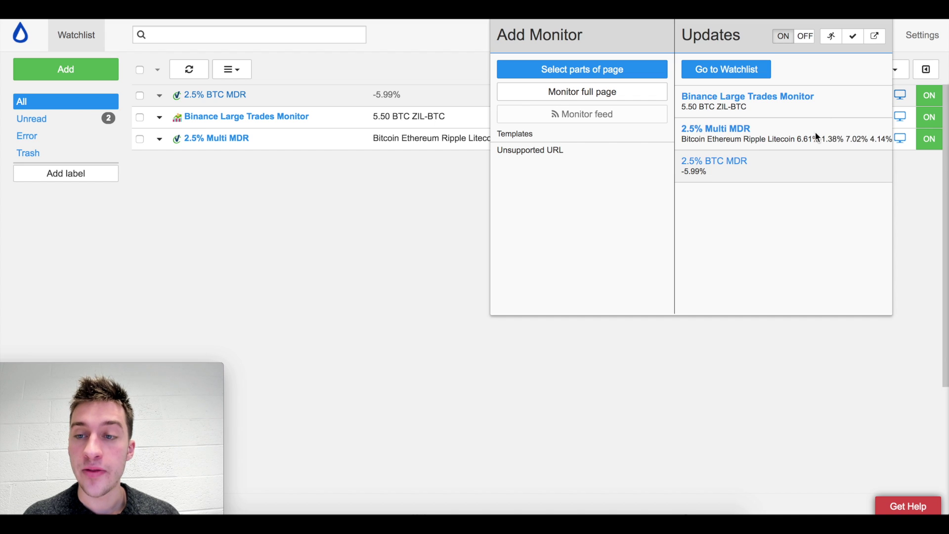
pyautogui.click(621, 452)
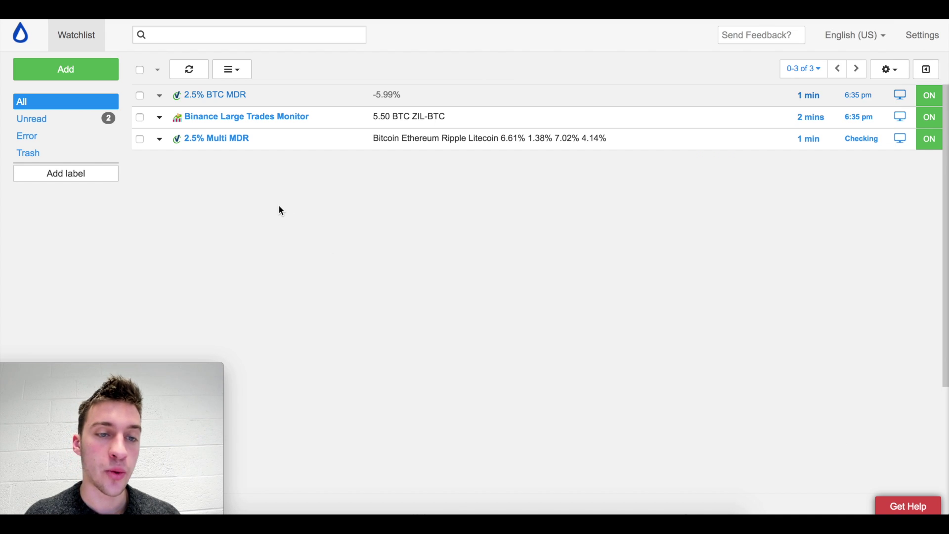
# Switch to Gmail, read Distill Support's "[ALERT] Quota Limit Reached!" message including its usage stats, and delete it
pyautogui.click(588, 10)
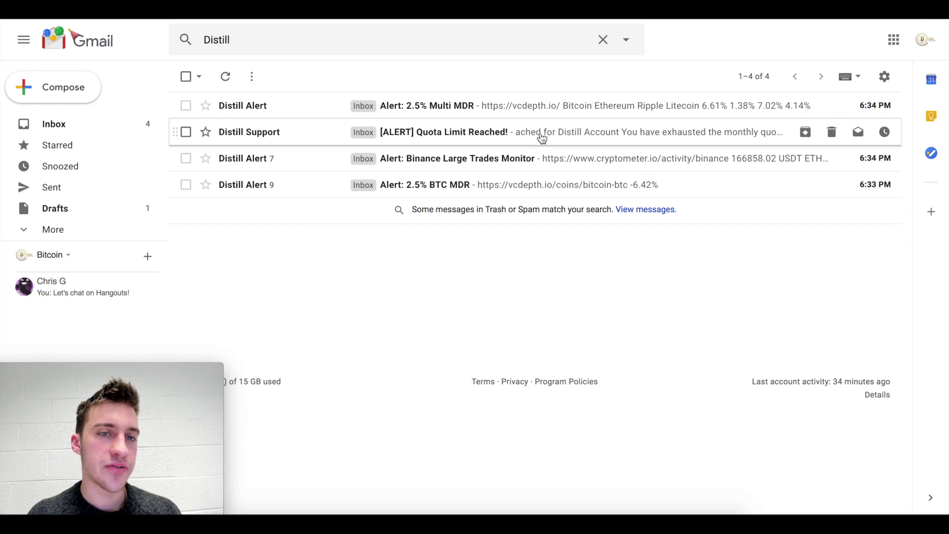
pyautogui.click(468, 132)
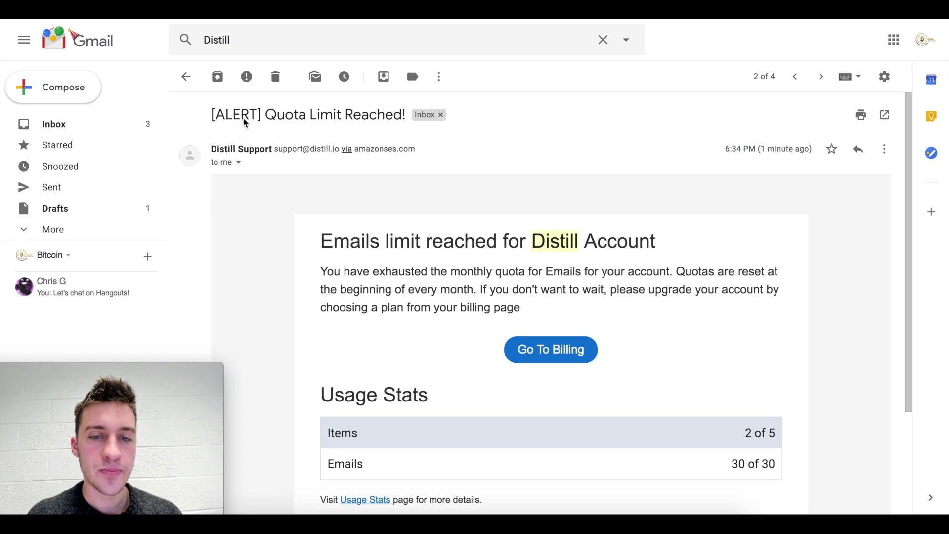
pyautogui.scroll(-2, 267, 200)
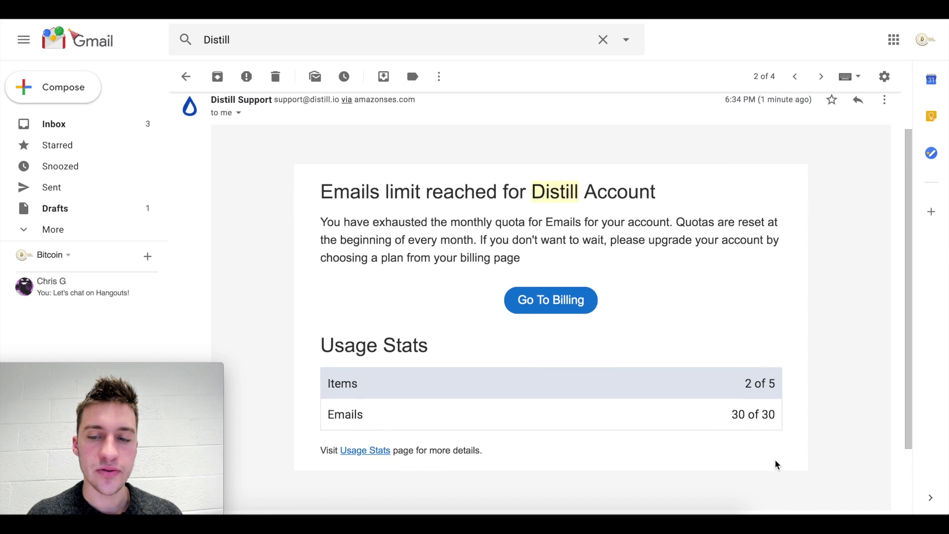
pyautogui.scroll(-3, 743, 370)
pyautogui.moveTo(732, 339); pyautogui.dragTo(785, 344)
pyautogui.click(299, 195)
pyautogui.scroll(5, 299, 195)
pyautogui.click(276, 77)
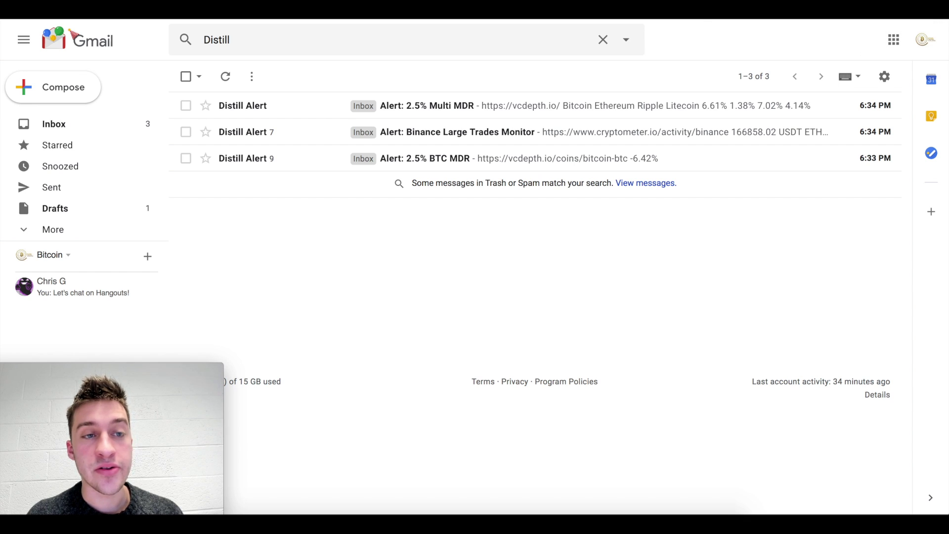
# Switch back to VCDepth and look over the coin table and the market depth charts below it
pyautogui.hotkey('ctrl', 'Tab')
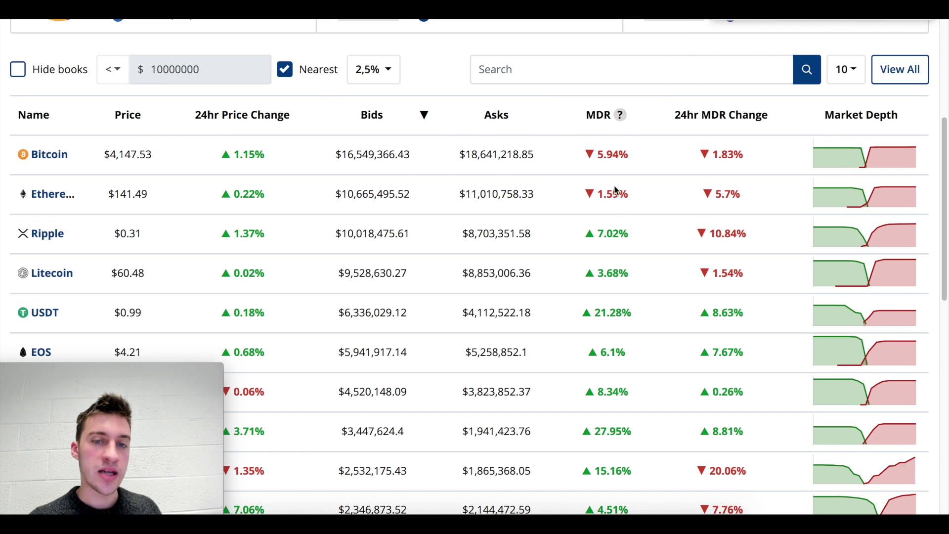
pyautogui.scroll(-8, 601, 218)
pyautogui.scroll(13, 493, 197)
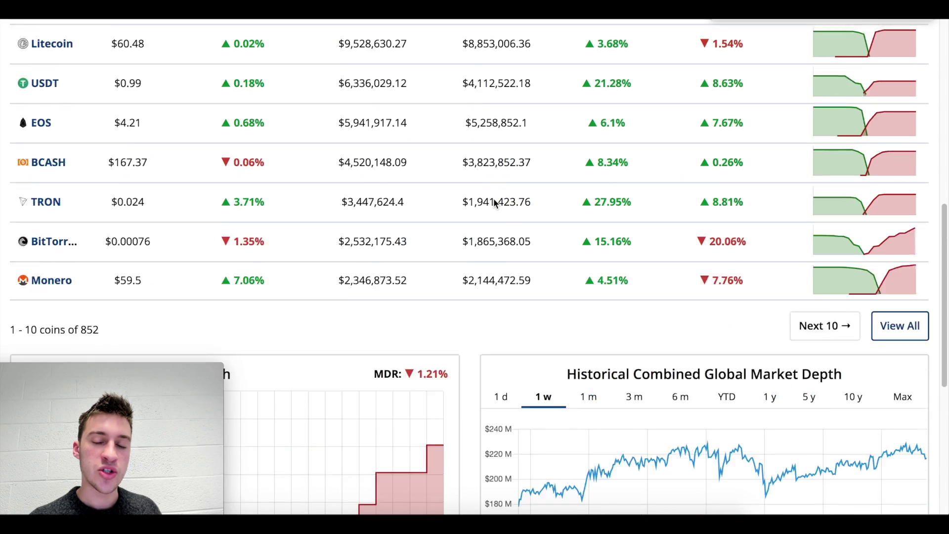